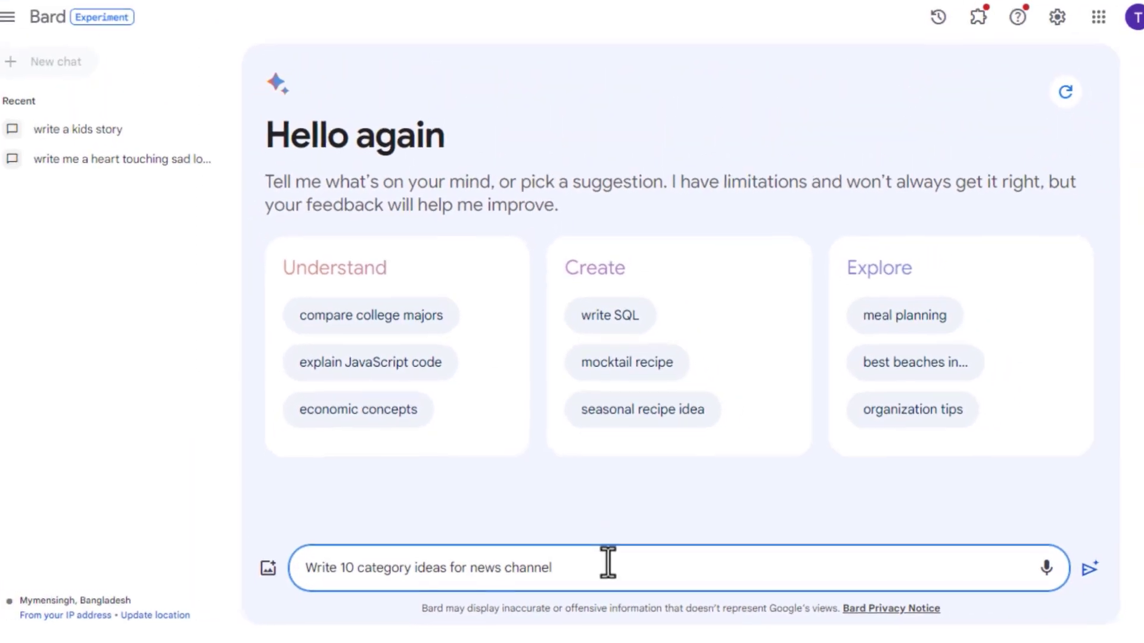
Send Bard the prompt for ten news-channel category ideas and review the reply
{"action": "left_click", "coordinate": [1081, 572]}
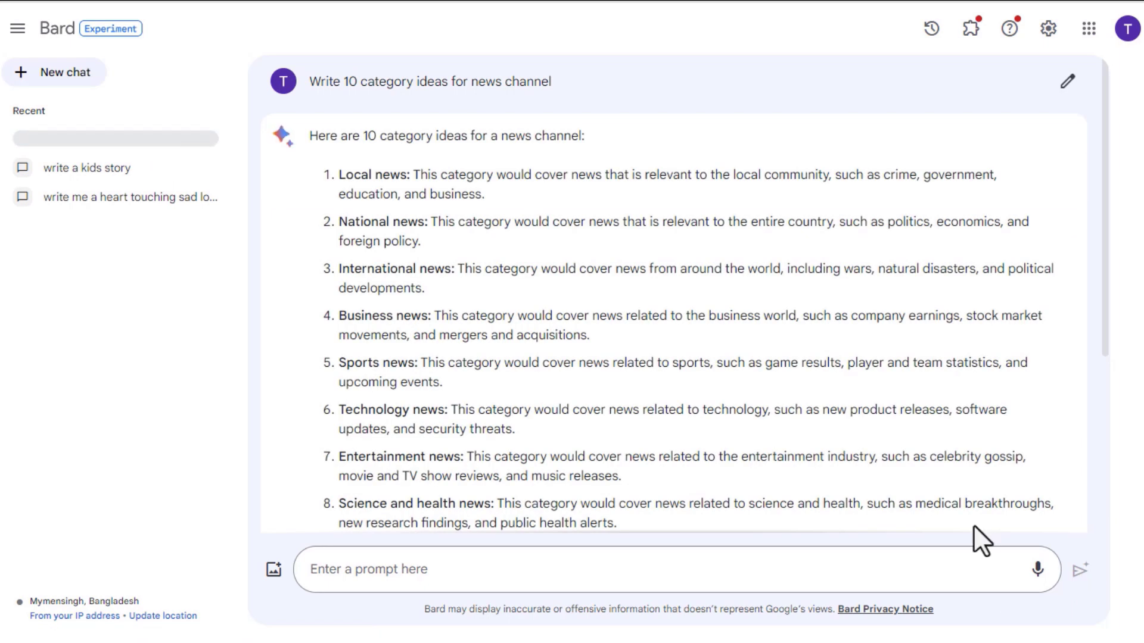
{"action": "scroll", "coordinate": [748, 356], "scroll_direction": "down", "scroll_amount": 1}
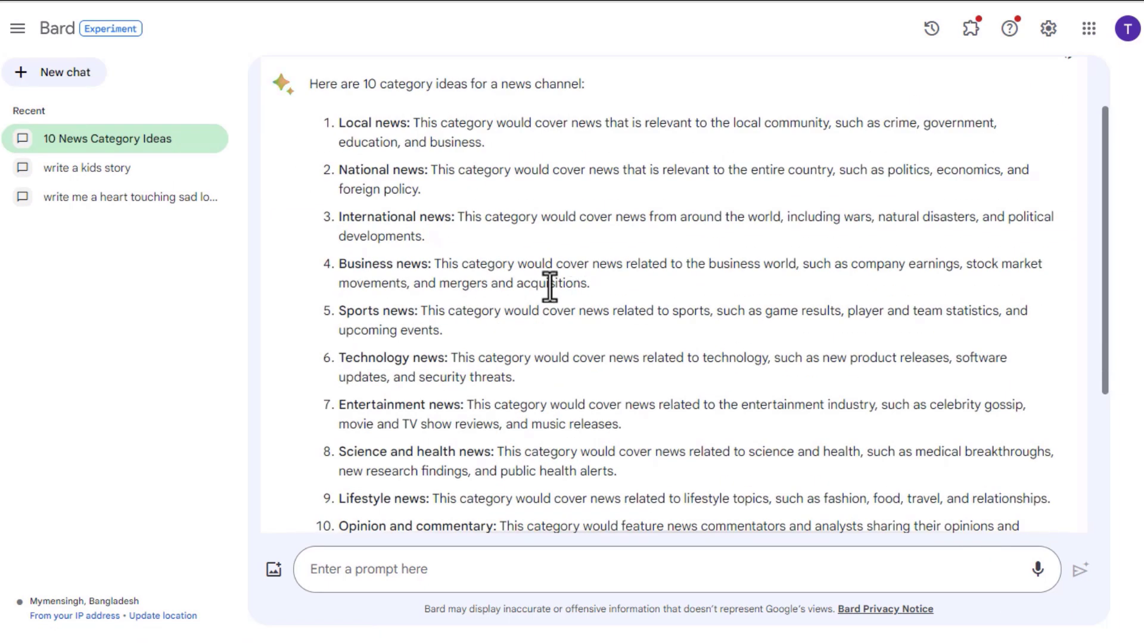
{"action": "scroll", "coordinate": [591, 326], "scroll_direction": "down", "scroll_amount": 4}
{"action": "scroll", "coordinate": [677, 332], "scroll_direction": "up", "scroll_amount": 5}
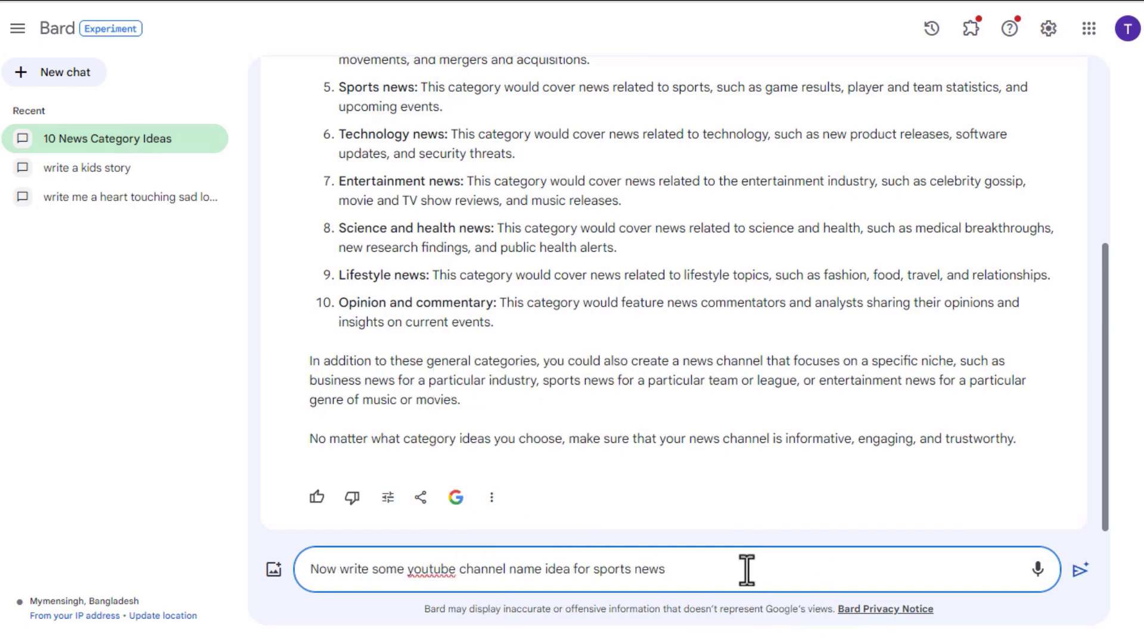
Ask Bard for YouTube sports-news channel names and browse the suggestions, including Sports Pulse
{"action": "left_click", "coordinate": [1080, 570]}
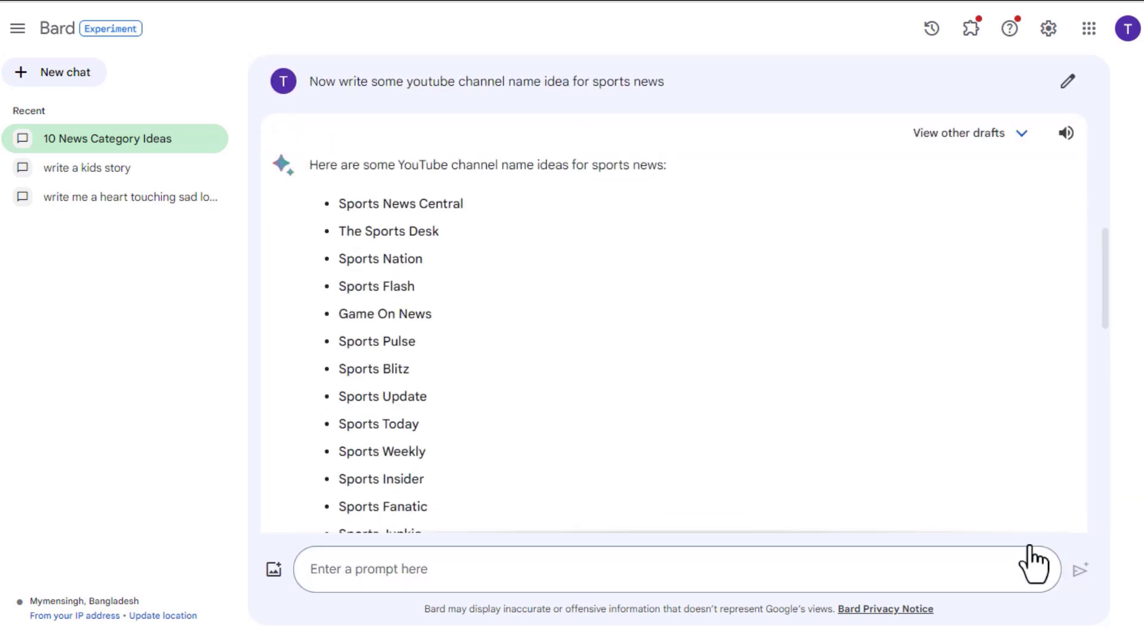
{"action": "scroll", "coordinate": [483, 334], "scroll_direction": "down", "scroll_amount": 4}
{"action": "scroll", "coordinate": [433, 334], "scroll_direction": "down", "scroll_amount": 4}
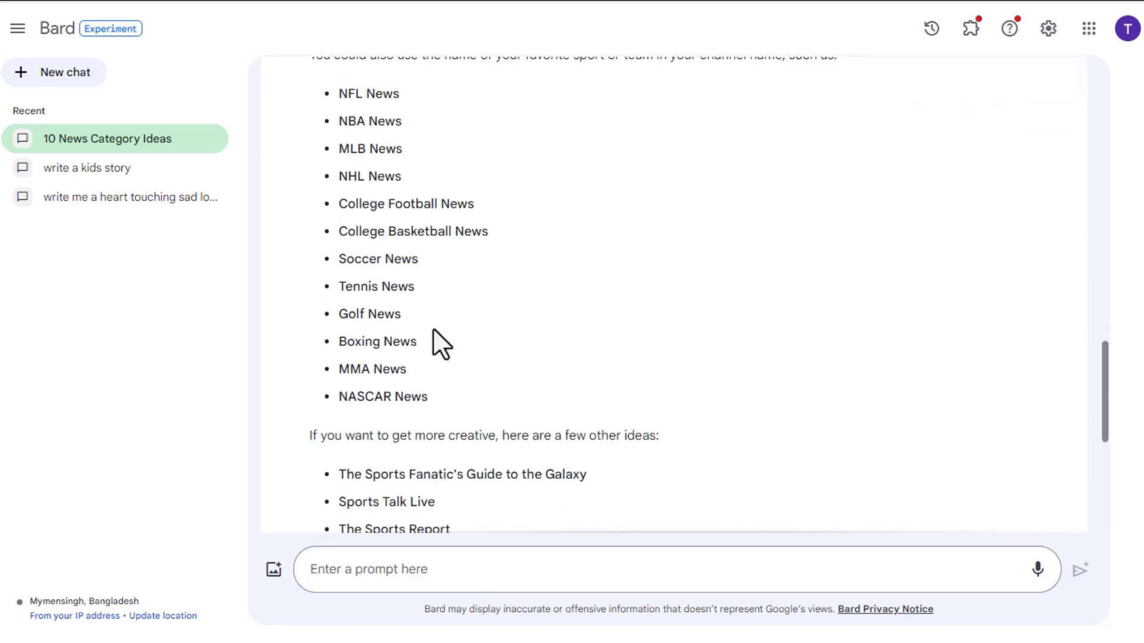
{"action": "scroll", "coordinate": [433, 334], "scroll_direction": "down", "scroll_amount": 4}
{"action": "scroll", "coordinate": [438, 332], "scroll_direction": "down", "scroll_amount": 1}
{"action": "scroll", "coordinate": [448, 328], "scroll_direction": "up", "scroll_amount": 4}
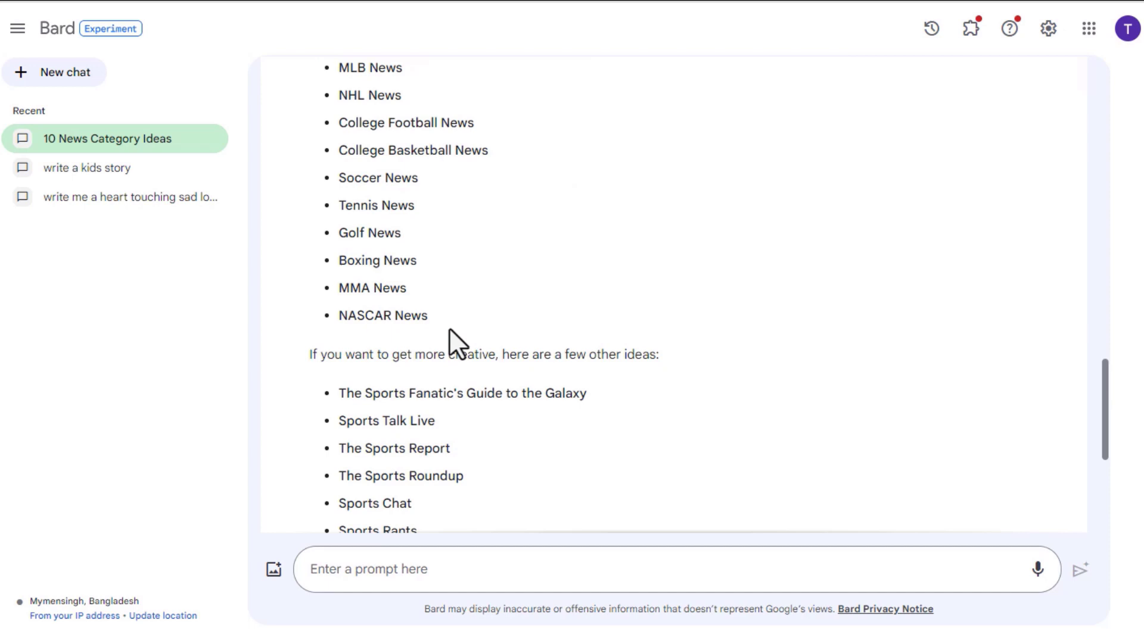
{"action": "scroll", "coordinate": [780, 351], "scroll_direction": "up", "scroll_amount": 10}
{"action": "scroll", "coordinate": [774, 331], "scroll_direction": "down", "scroll_amount": 1}
{"action": "scroll", "coordinate": [785, 281], "scroll_direction": "down", "scroll_amount": 1}
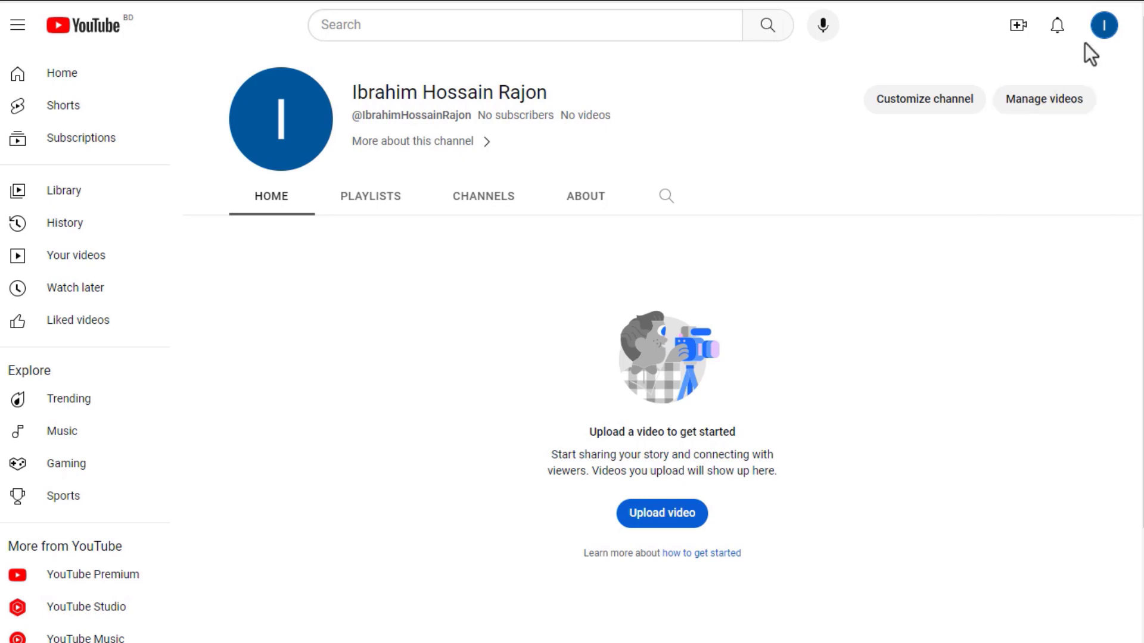
Create a new YouTube channel named 'Sports Pulse' from the all-channels list
{"action": "left_click", "coordinate": [1104, 29]}
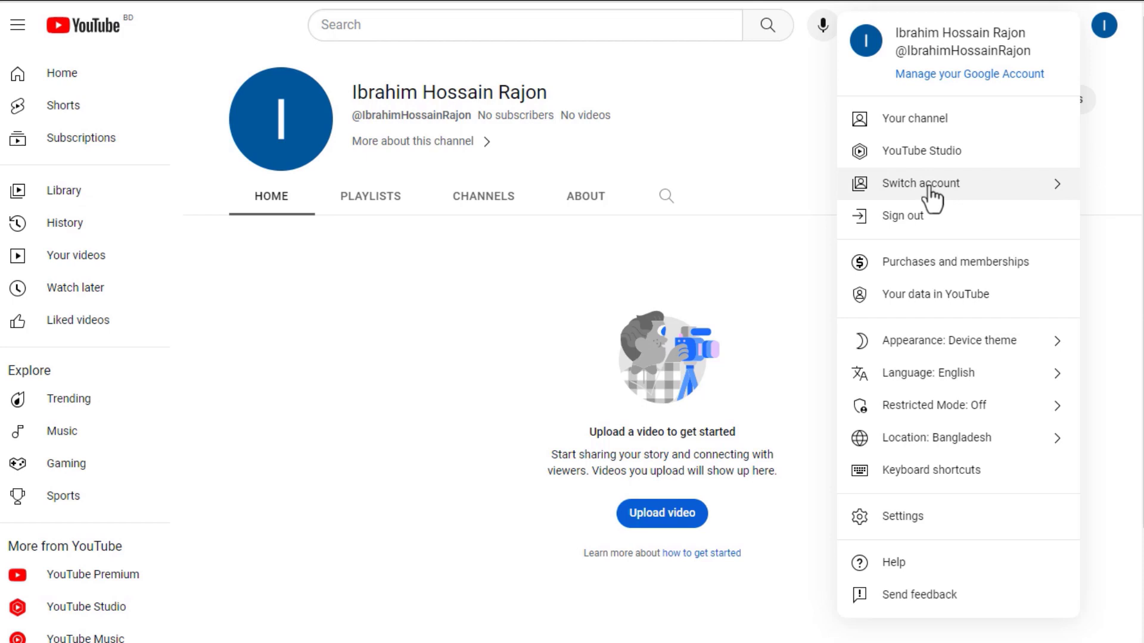
{"action": "left_click", "coordinate": [929, 192]}
{"action": "left_click", "coordinate": [948, 260]}
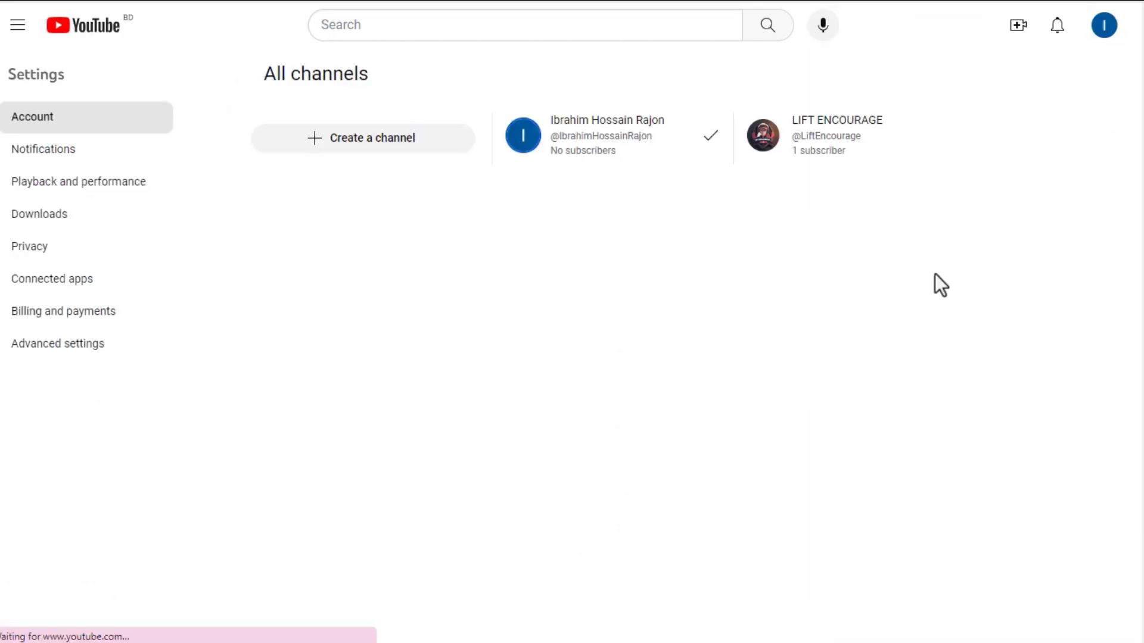
{"action": "left_click", "coordinate": [362, 149]}
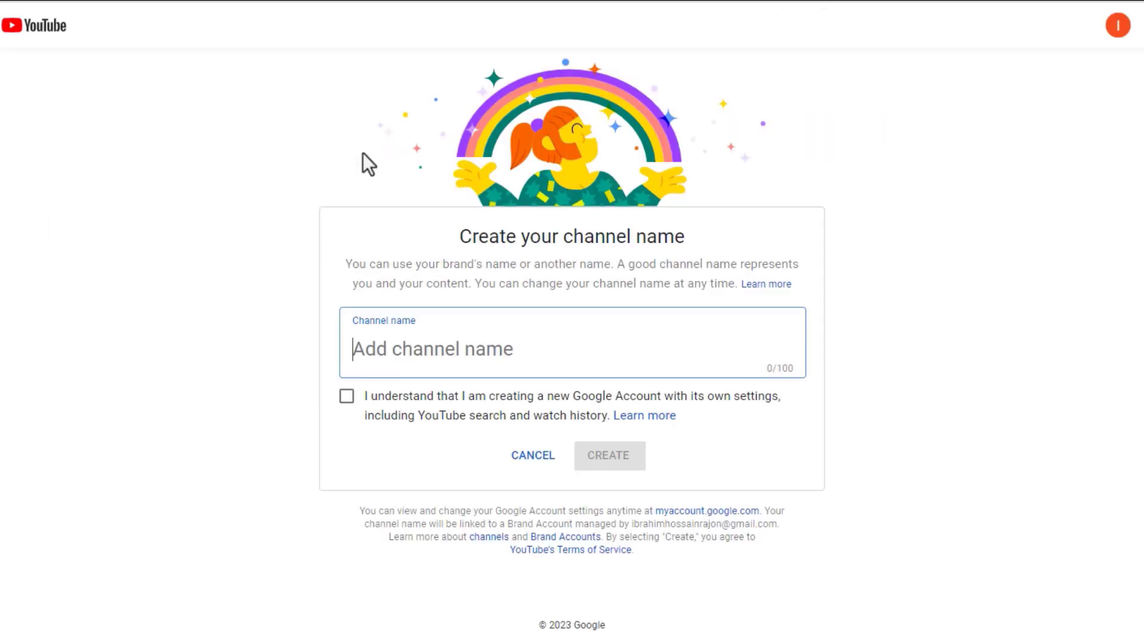
{"action": "left_click", "coordinate": [477, 349]}
{"action": "type", "text": "Sports Pulse"}
{"action": "left_click", "coordinate": [348, 405]}
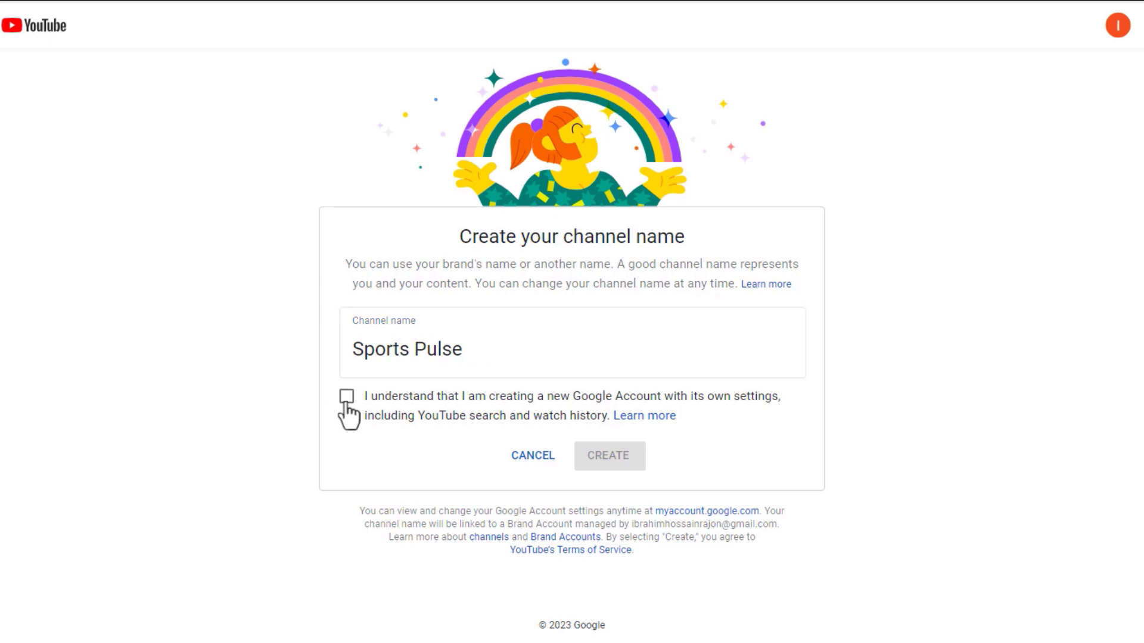
{"action": "left_click", "coordinate": [612, 462]}
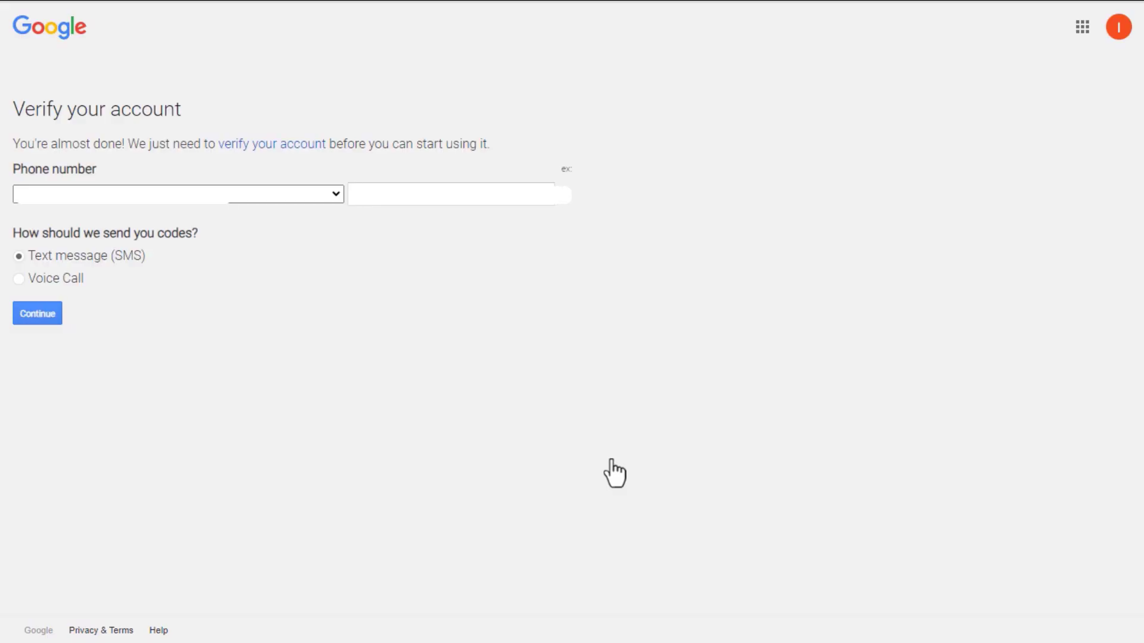
Verify the account with a Bangladesh phone number and request the verification code
{"action": "left_click", "coordinate": [320, 196]}
{"action": "left_click", "coordinate": [184, 499]}
{"action": "left_click", "coordinate": [444, 196]}
{"action": "left_click", "coordinate": [37, 316]}
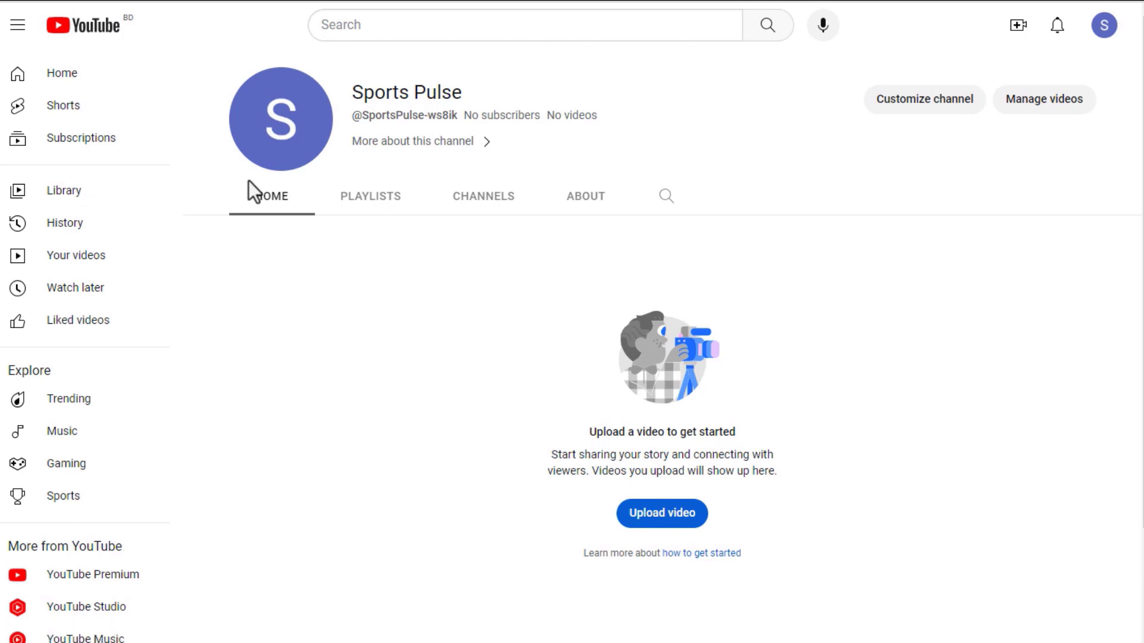
Open channel customization, dismiss the three pop-up notices and show Basic info
{"action": "left_click", "coordinate": [922, 107]}
{"action": "left_click", "coordinate": [565, 490]}
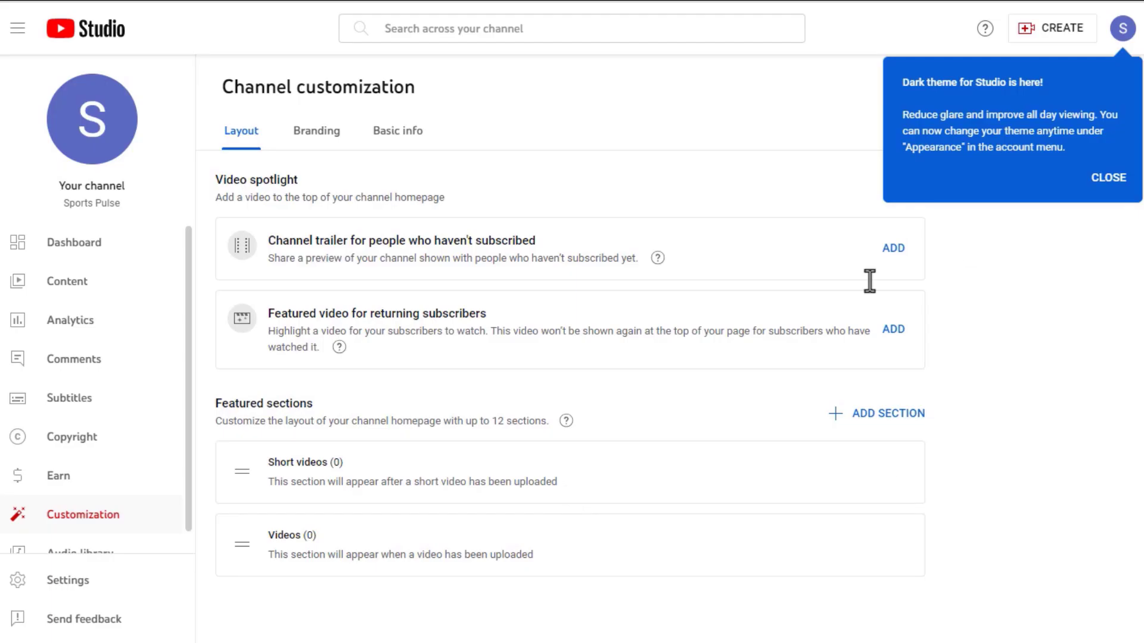
{"action": "left_click", "coordinate": [1105, 176]}
{"action": "left_click", "coordinate": [405, 296]}
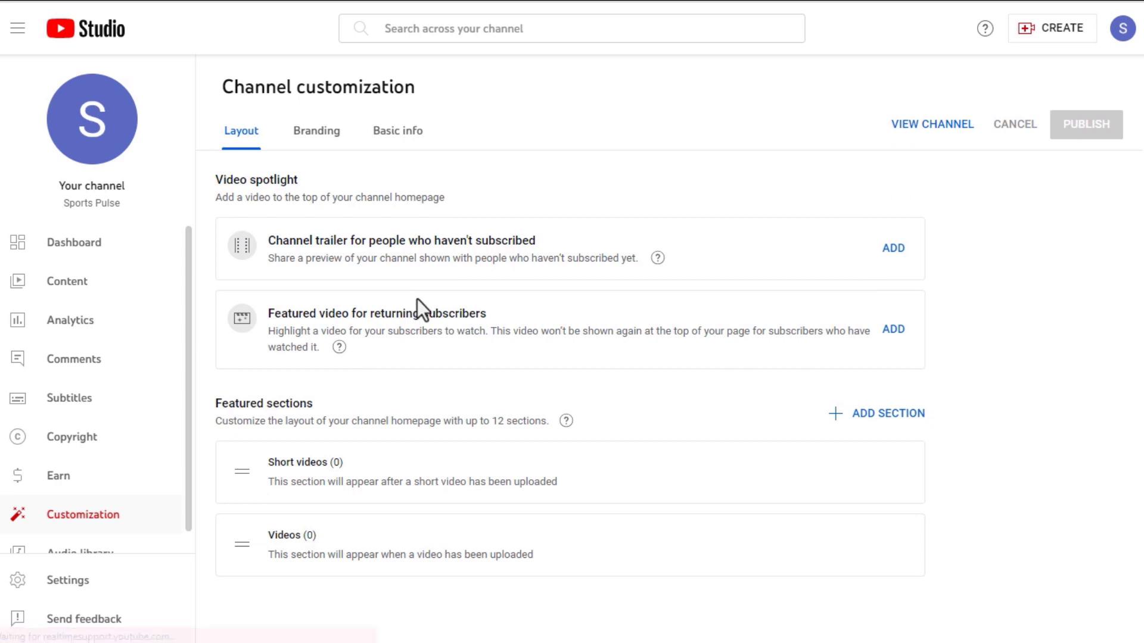
{"action": "left_click", "coordinate": [389, 138]}
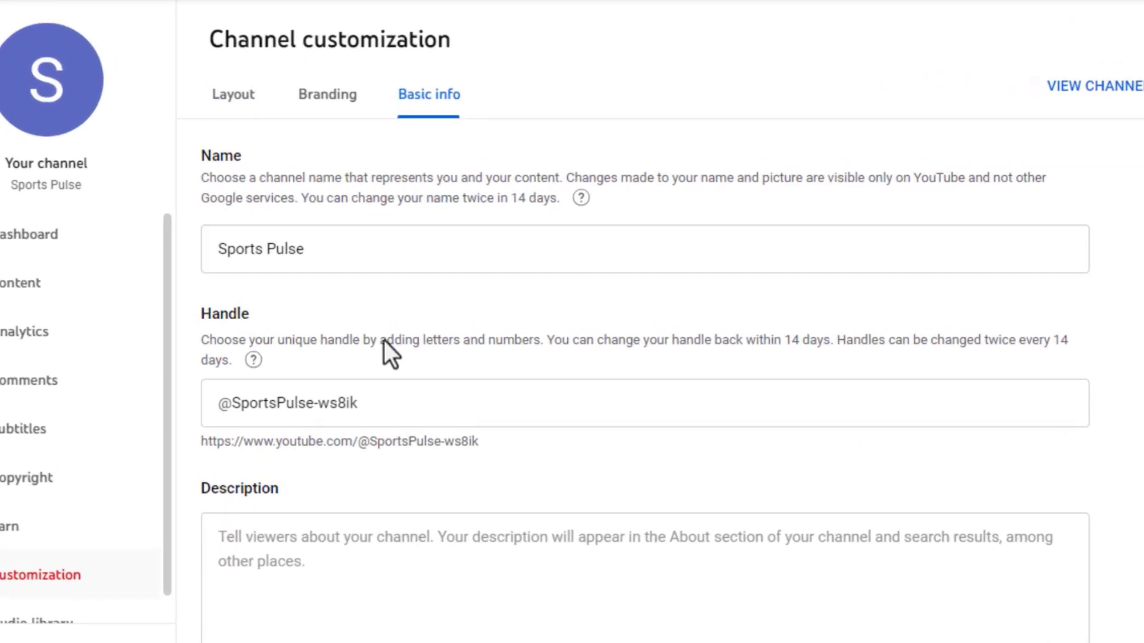
{"action": "left_click", "coordinate": [365, 398]}
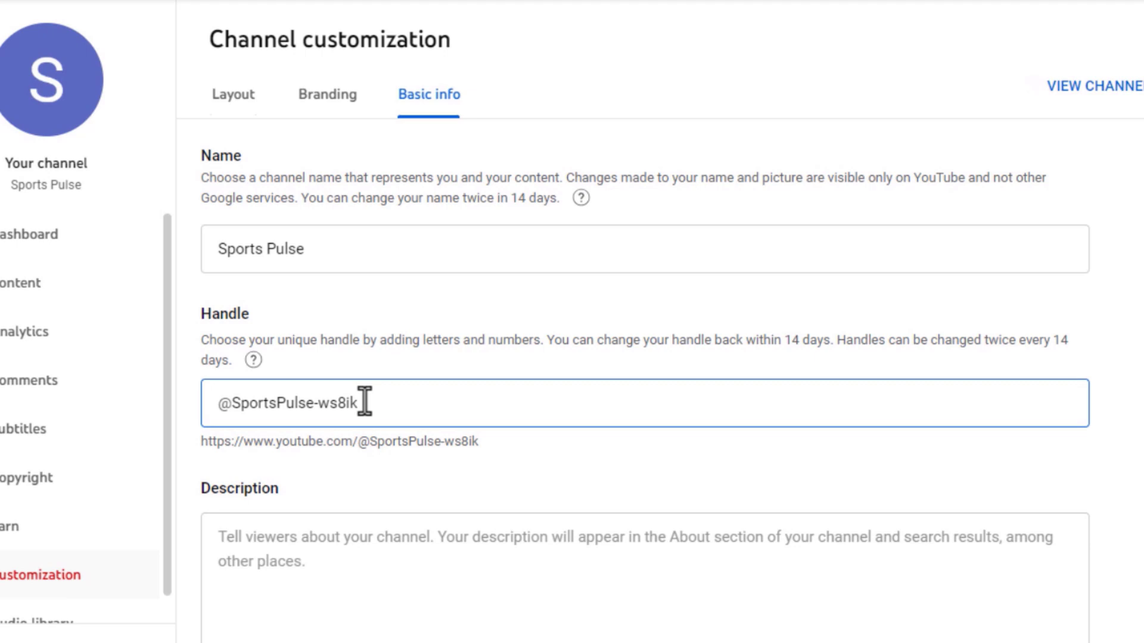
{"action": "key", "text": "BackSpace"}
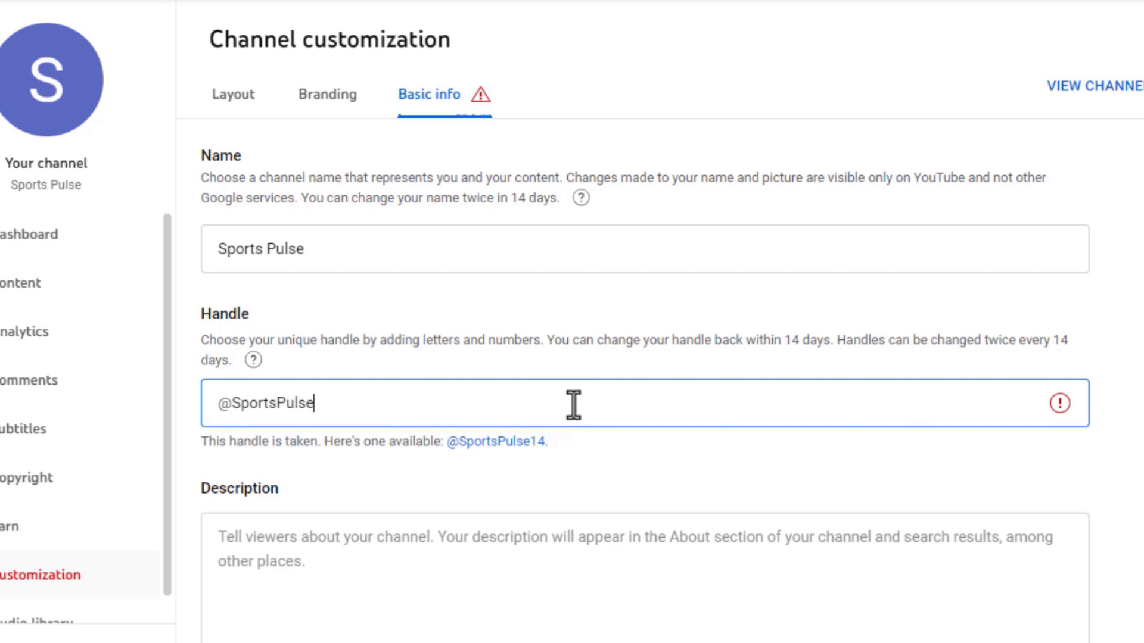
{"action": "type", "text": "14"}
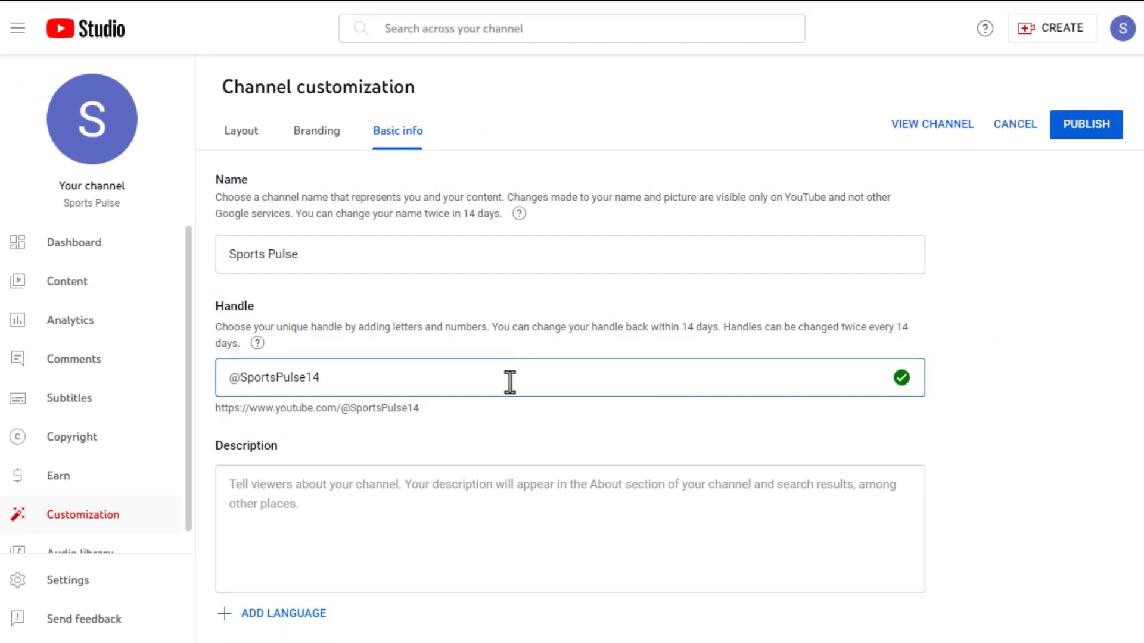
{"action": "scroll", "coordinate": [506, 393], "scroll_direction": "down", "scroll_amount": 2}
{"action": "left_click", "coordinate": [385, 432]}
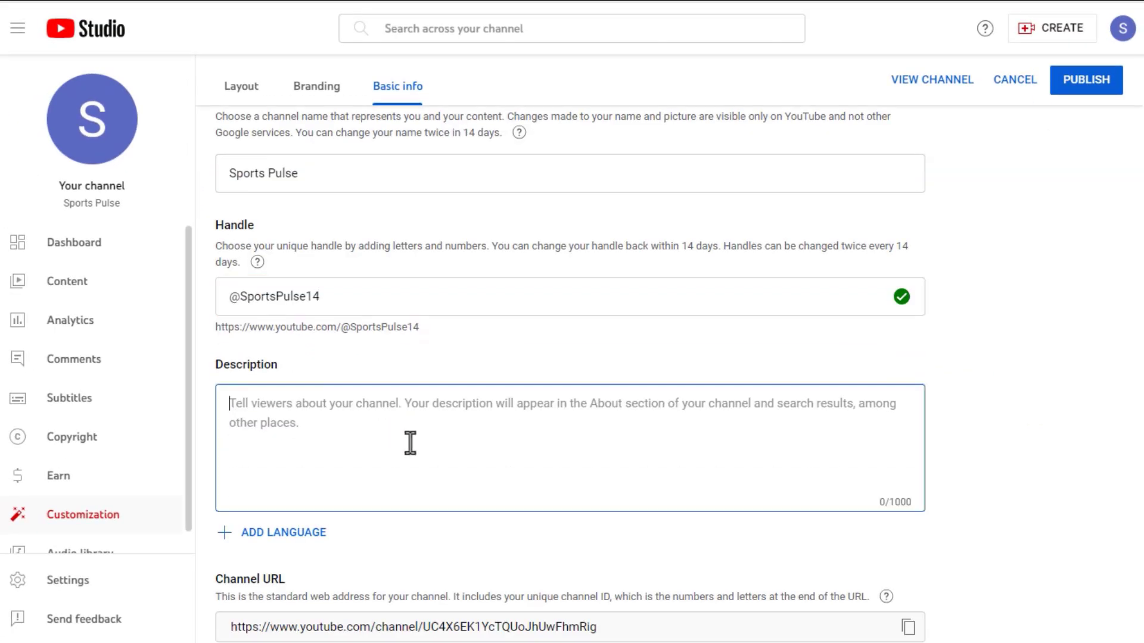
Ask Bard for a Sports Pluse 14 channel description and select its three paragraphs
{"action": "left_click", "coordinate": [504, 385]}
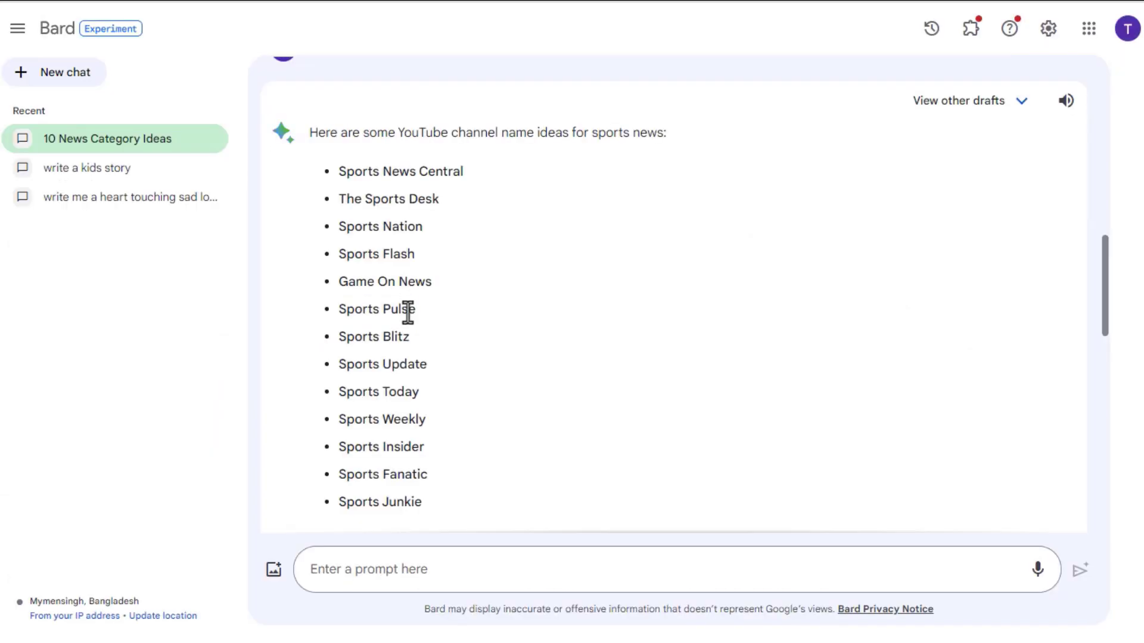
{"action": "left_click", "coordinate": [463, 568]}
{"action": "type", "text": "write a youtube channel description in Sports Pluse 14"}
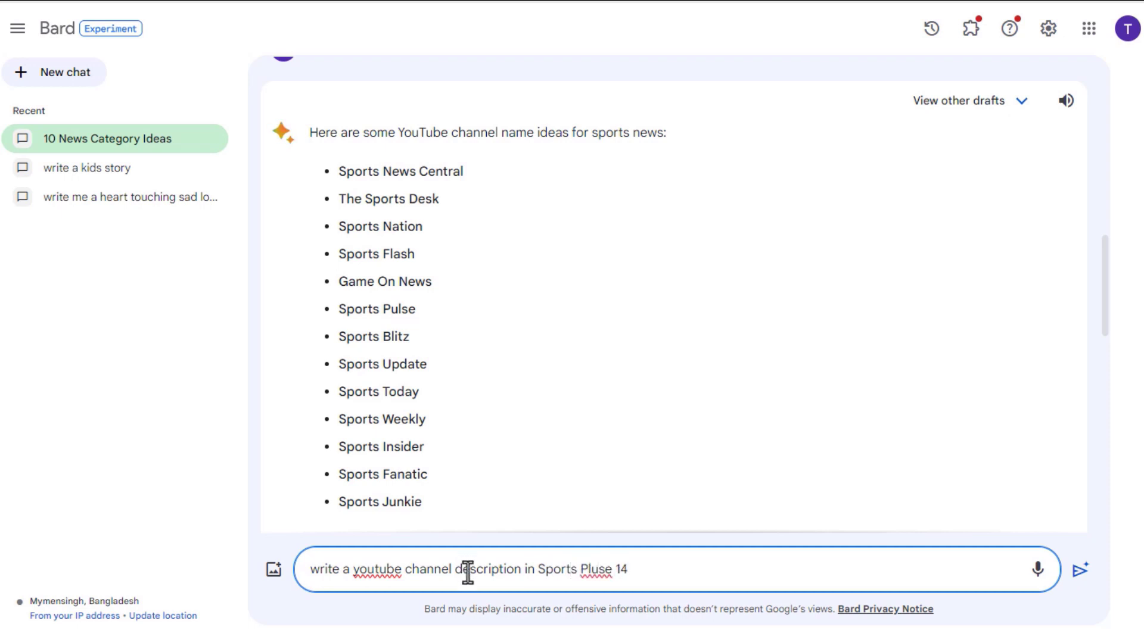
{"action": "left_click", "coordinate": [1080, 573]}
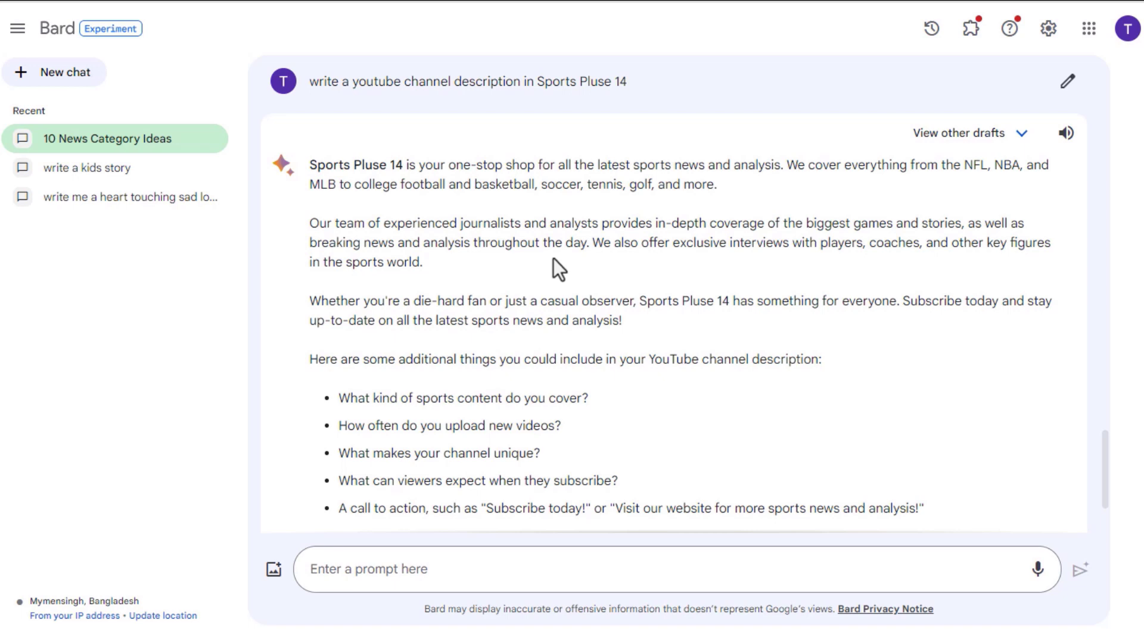
{"action": "mouse_move", "coordinate": [312, 166]}
{"action": "left_mouse_down"}
{"action": "mouse_move", "coordinate": [629, 291]}
{"action": "mouse_move", "coordinate": [632, 318]}
{"action": "left_mouse_up"}
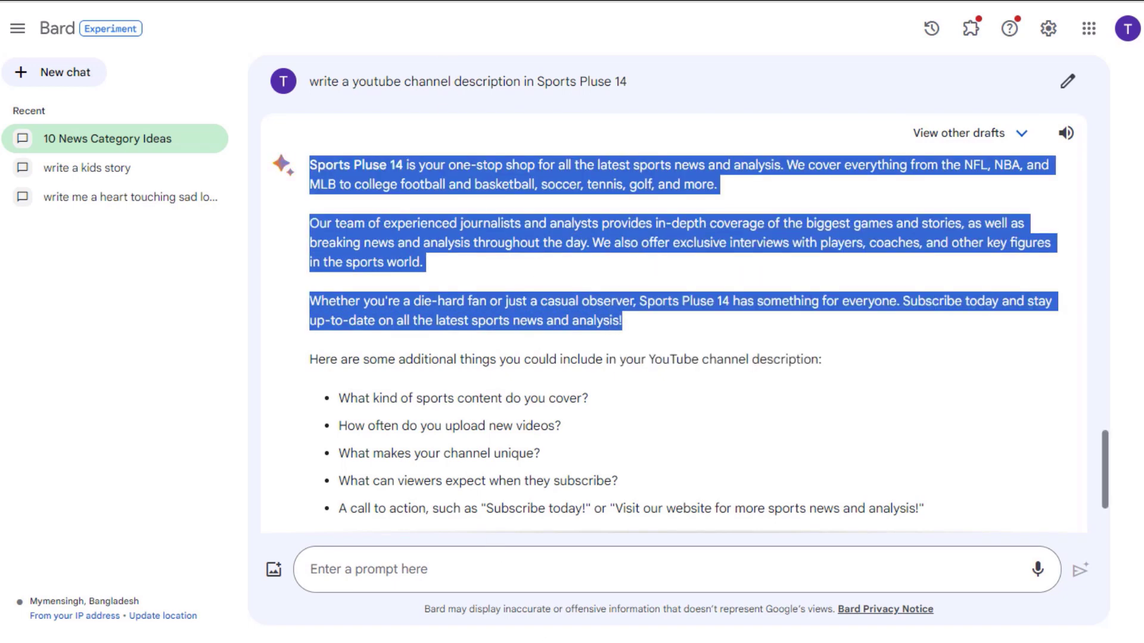
Paste Bard's description into the channel Description, publish, and go to Branding
{"action": "key", "text": "ctrl+c"}
{"action": "right_click", "coordinate": [304, 399]}
{"action": "left_click", "coordinate": [325, 271]}
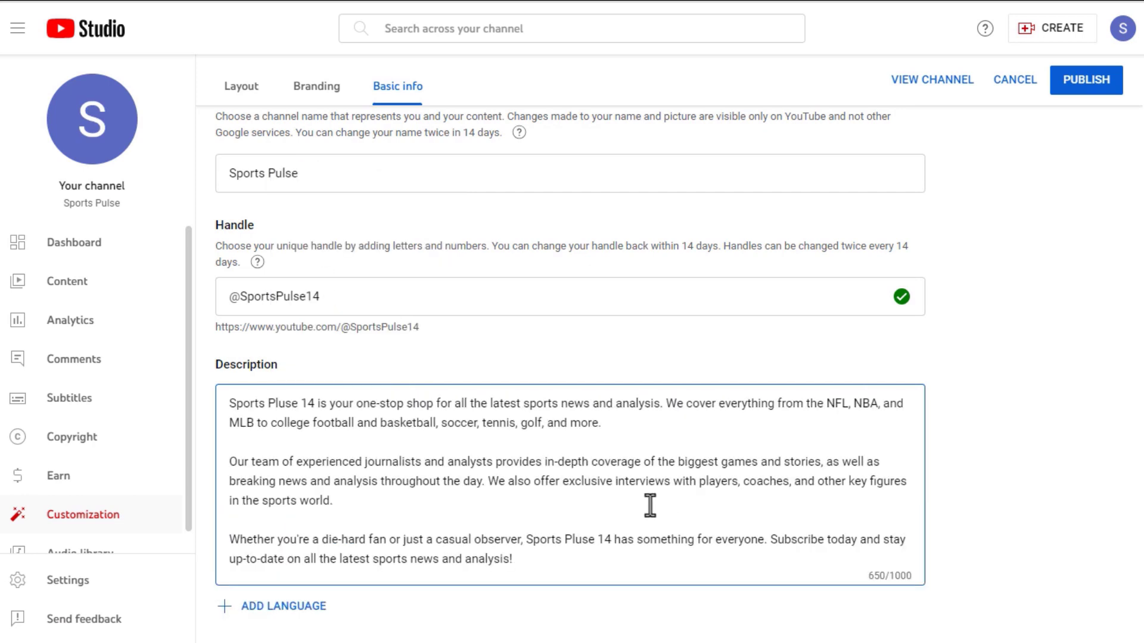
{"action": "scroll", "coordinate": [1039, 226], "scroll_direction": "down", "scroll_amount": 1}
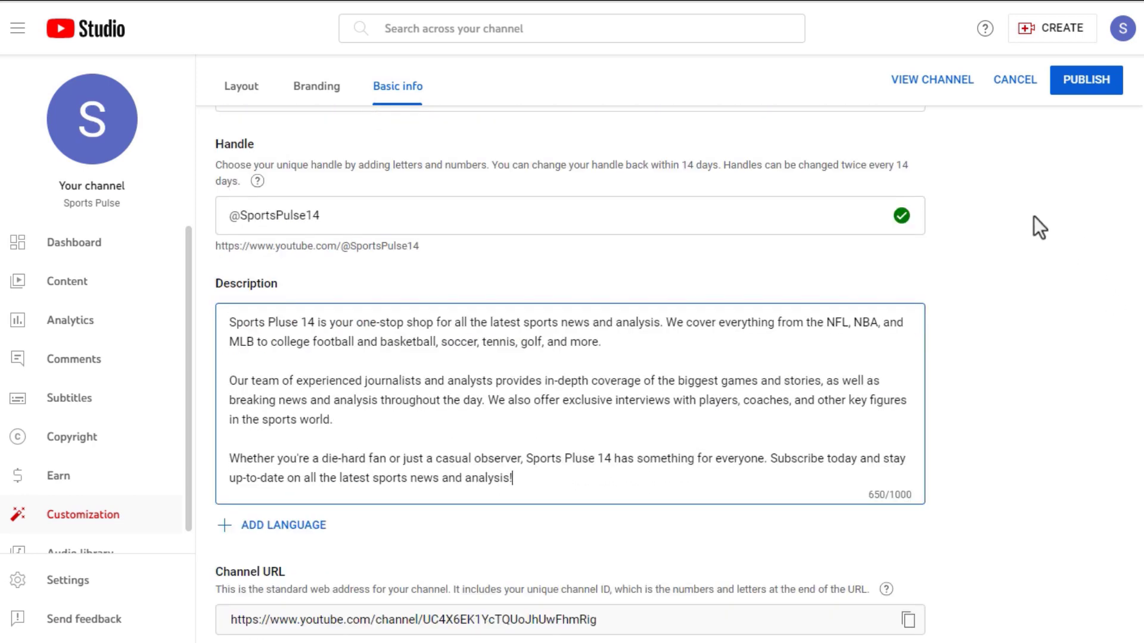
{"action": "left_click", "coordinate": [1081, 83]}
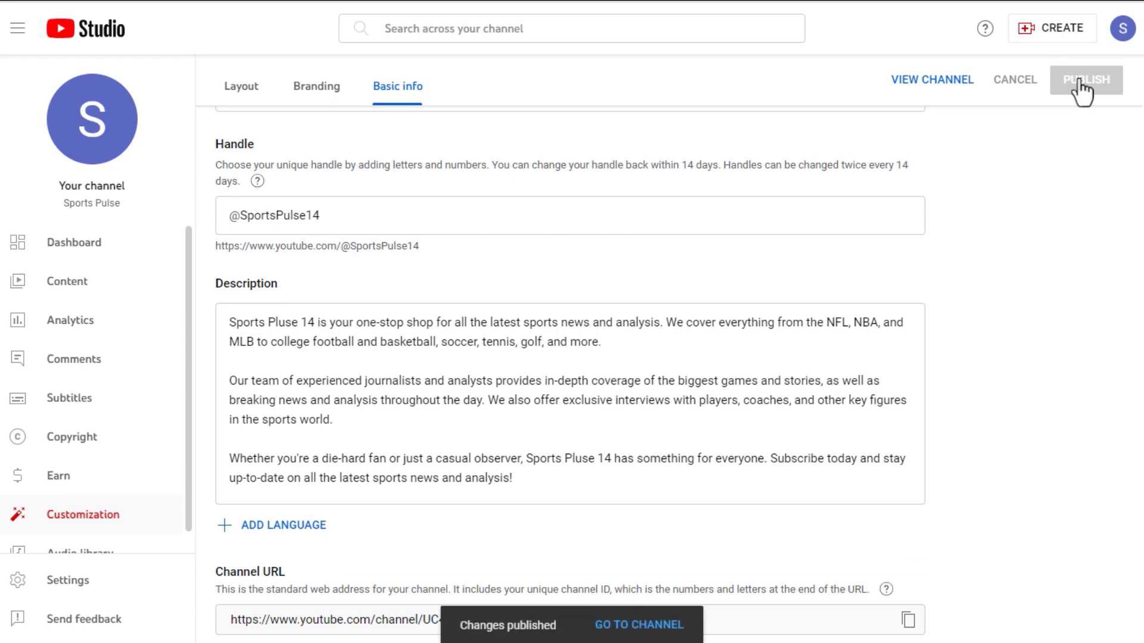
{"action": "scroll", "coordinate": [1034, 237], "scroll_direction": "up", "scroll_amount": 1}
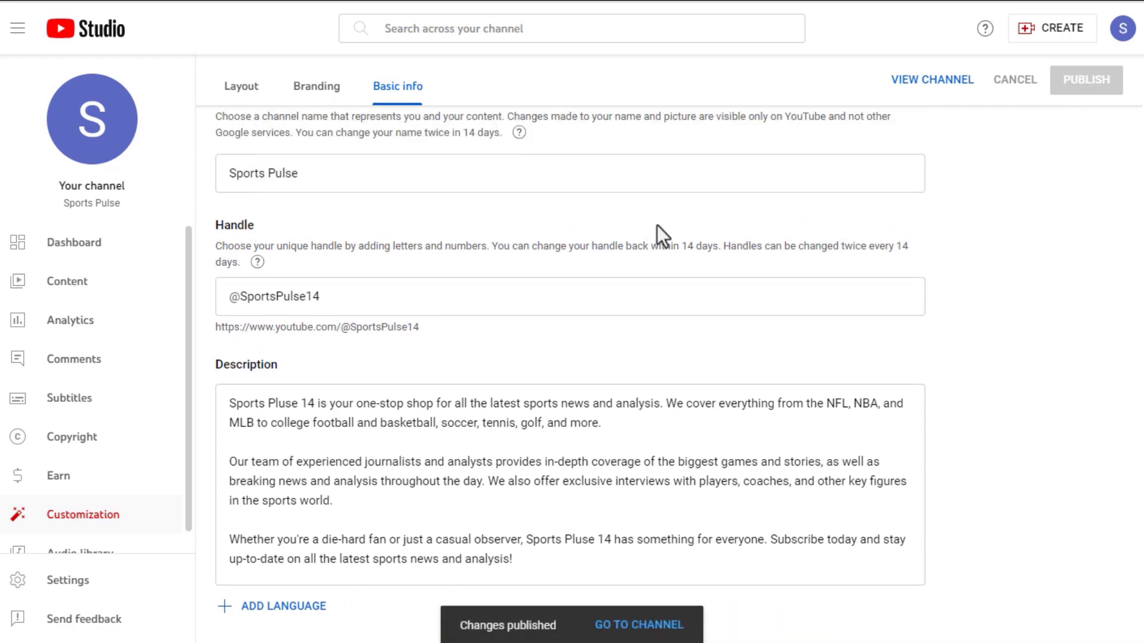
{"action": "left_click", "coordinate": [319, 94]}
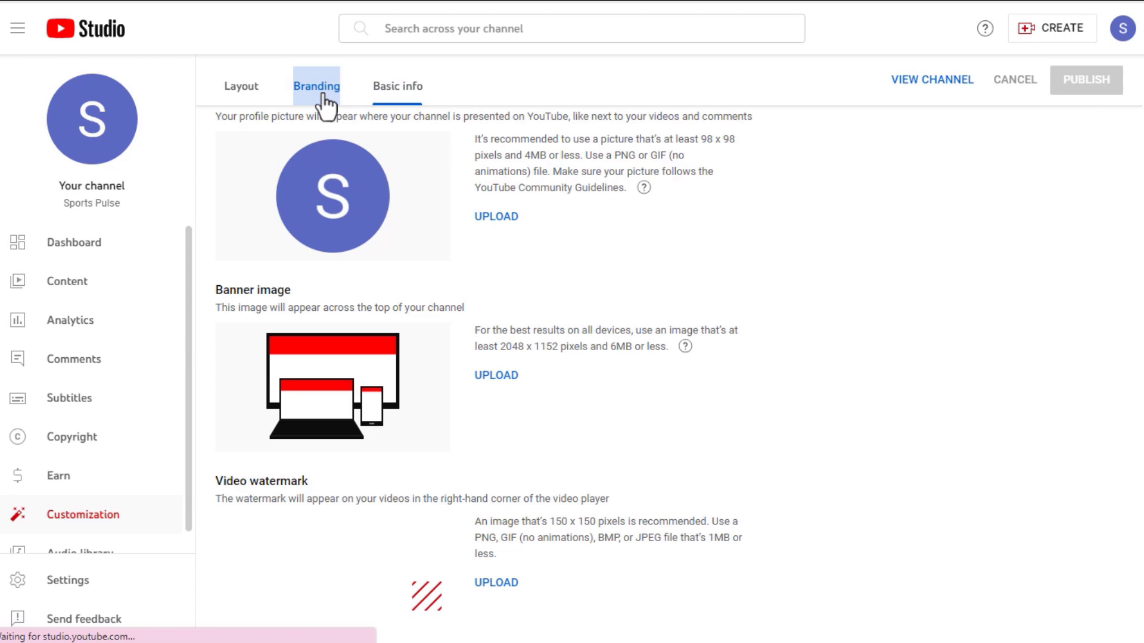
{"action": "scroll", "coordinate": [506, 277], "scroll_direction": "up", "scroll_amount": 1}
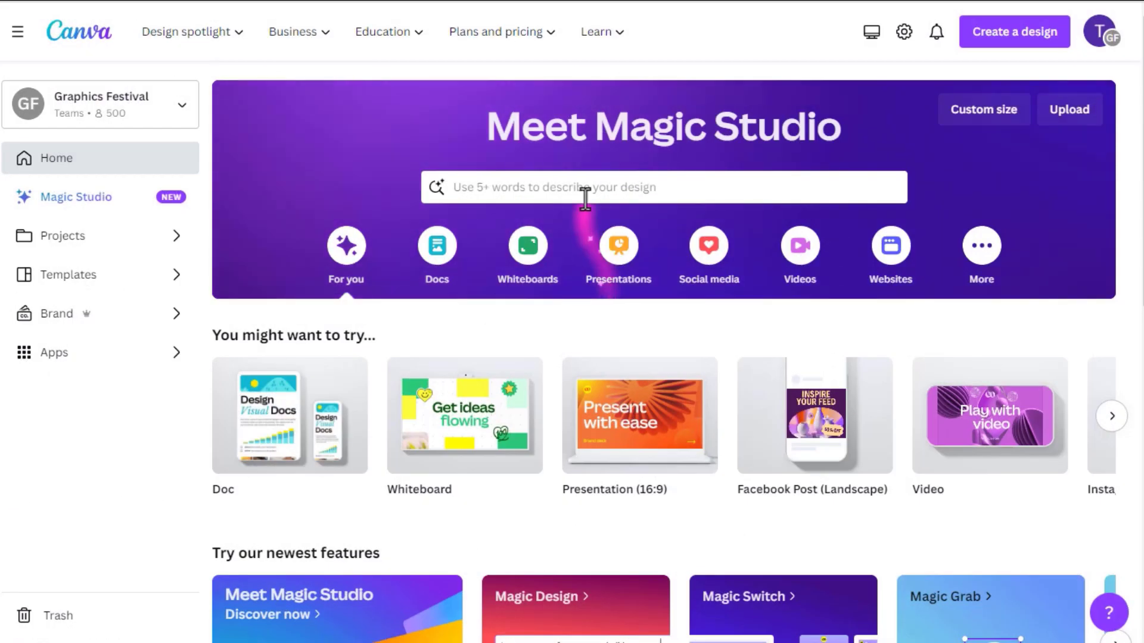
Search Canva for 'news channel logo' and customize the Colorful Modern Stream C template
{"action": "left_click", "coordinate": [585, 196]}
{"action": "type", "text": "news "}
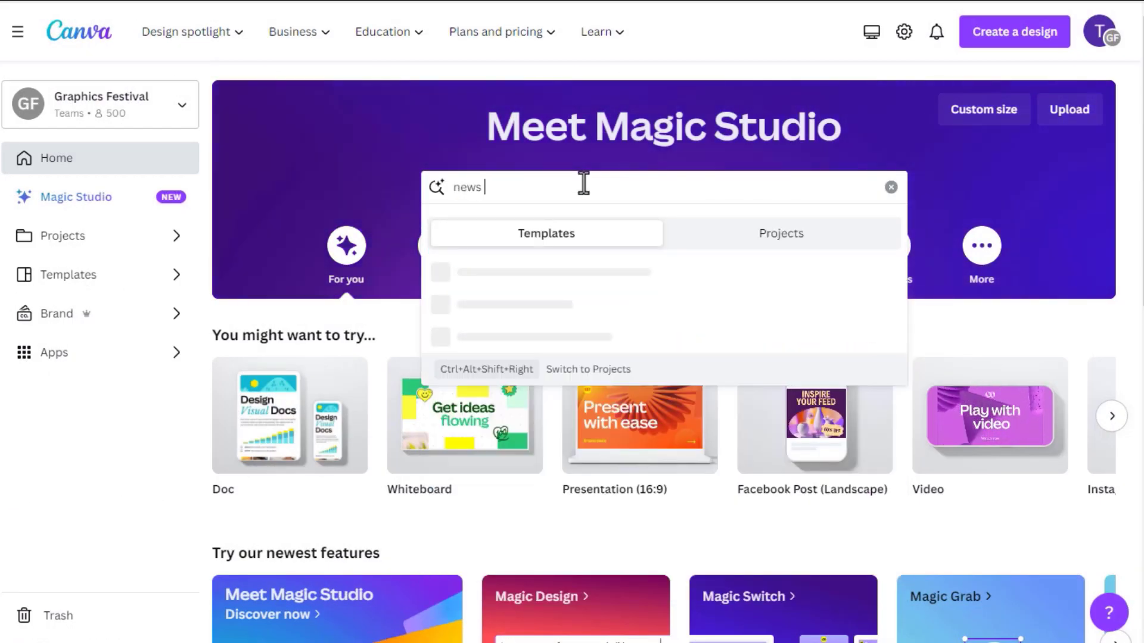
{"action": "type", "text": "channel logo"}
{"action": "key", "text": "Return"}
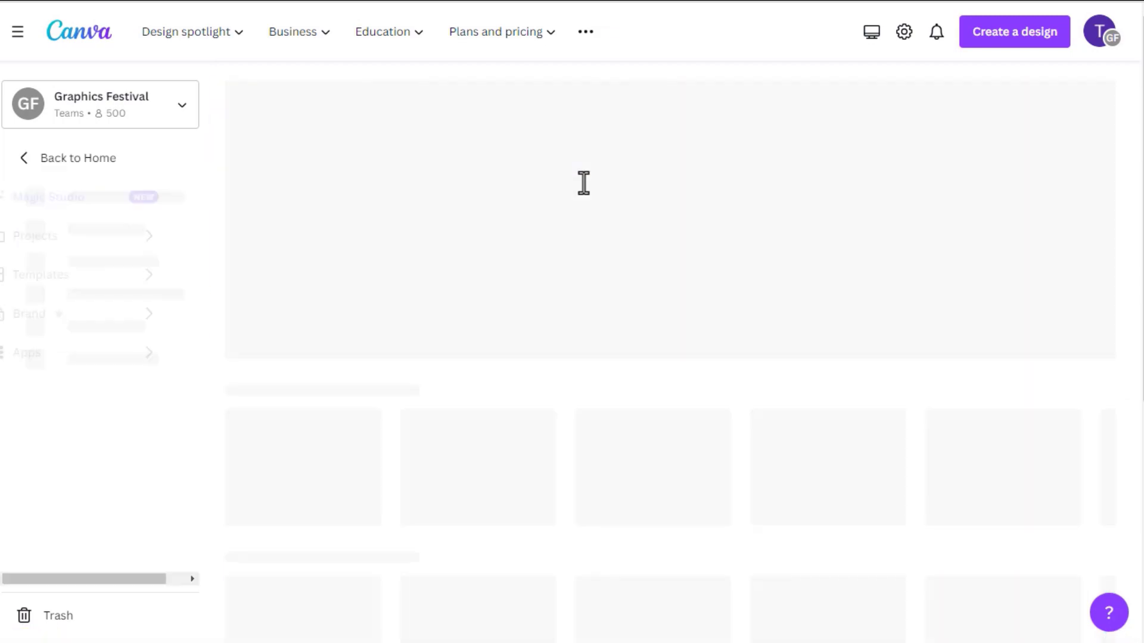
{"action": "scroll", "coordinate": [768, 333], "scroll_direction": "down", "scroll_amount": 2}
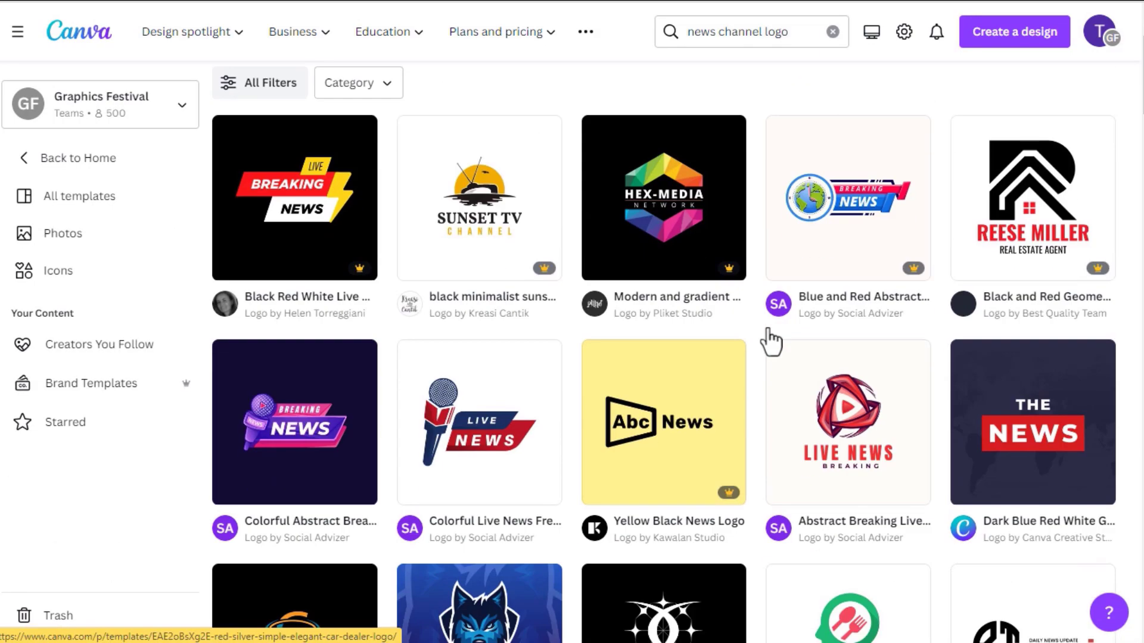
{"action": "scroll", "coordinate": [771, 340], "scroll_direction": "down", "scroll_amount": 1}
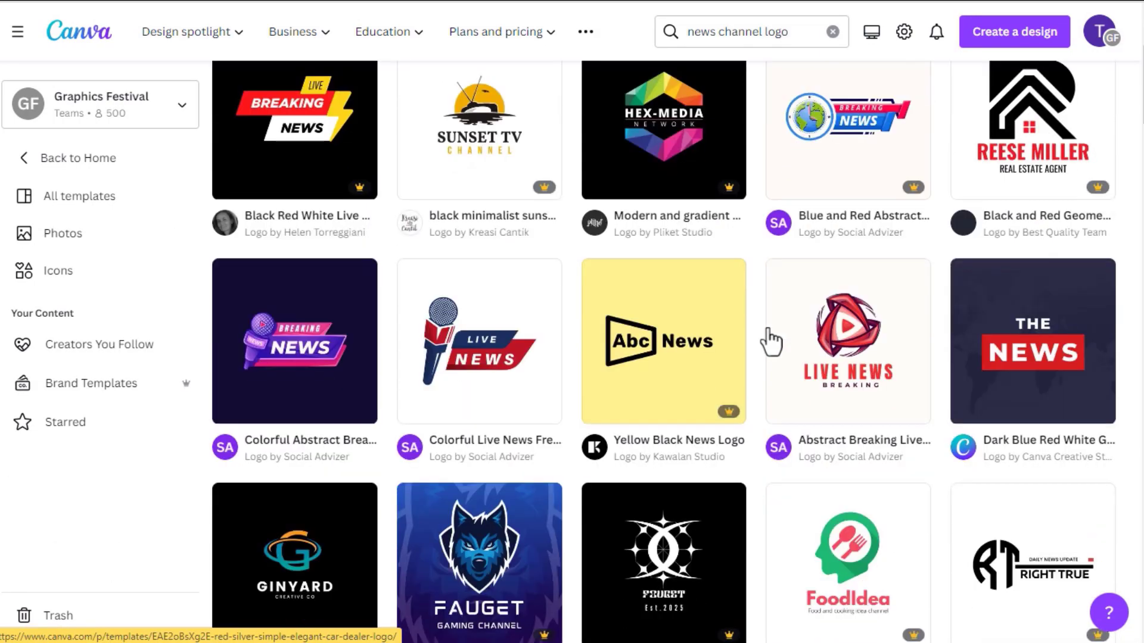
{"action": "left_click", "coordinate": [878, 367]}
{"action": "scroll", "coordinate": [769, 441], "scroll_direction": "down", "scroll_amount": 1}
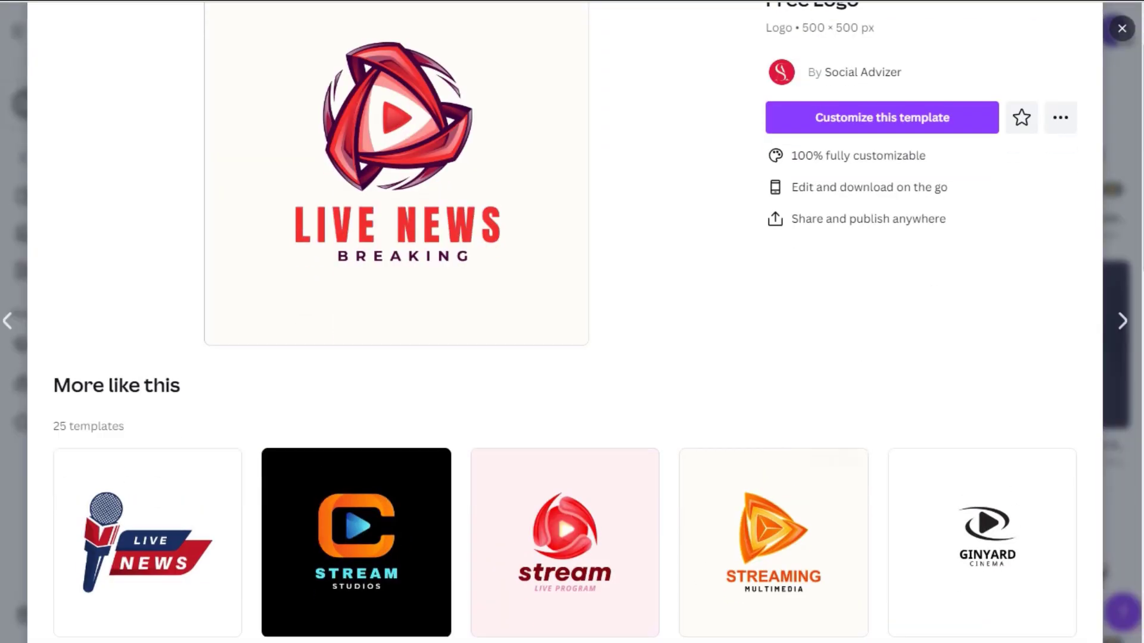
{"action": "left_click", "coordinate": [381, 536]}
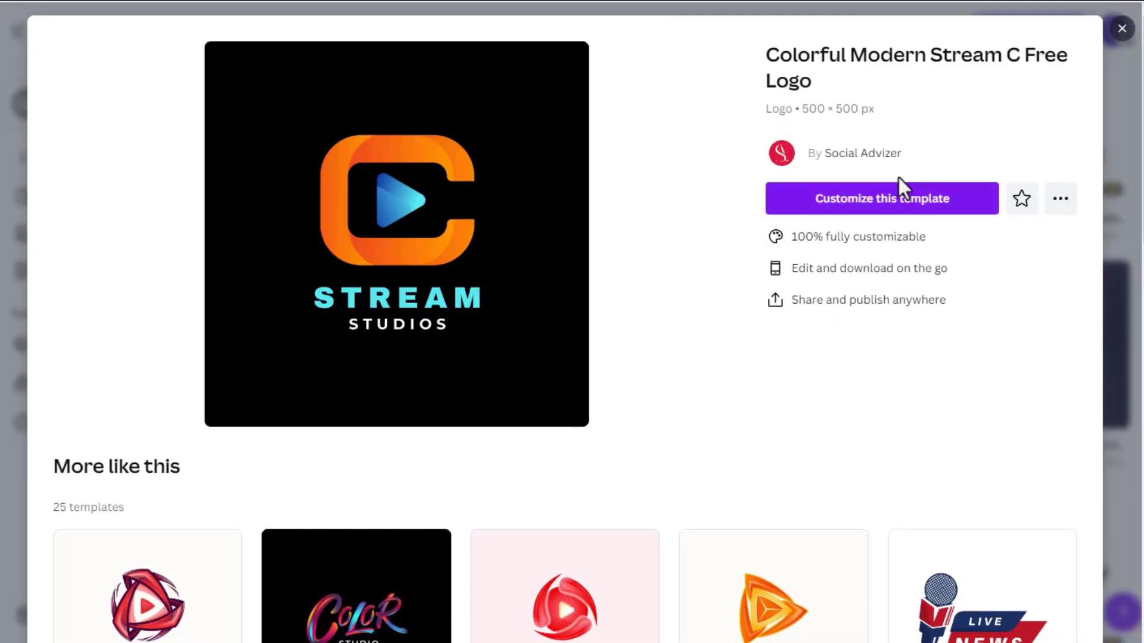
{"action": "left_click", "coordinate": [888, 199]}
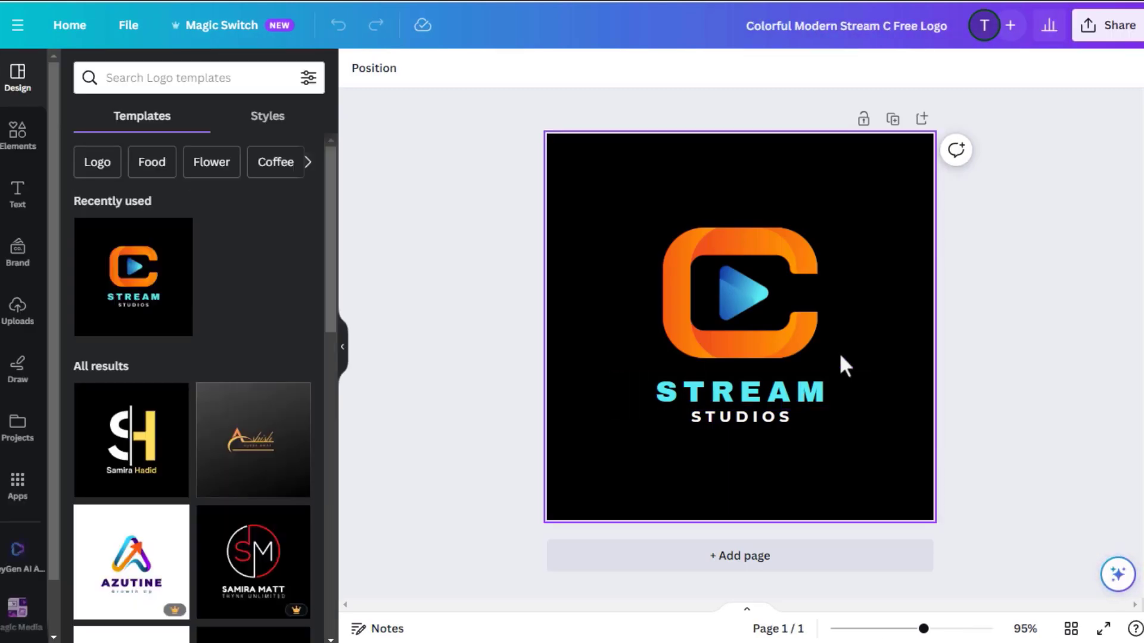
Change the logo wording from STREAM STUDIOS to SP 14, with 14 enlarged beside SP
{"action": "double_click", "coordinate": [747, 392]}
{"action": "type", "text": "SP"}
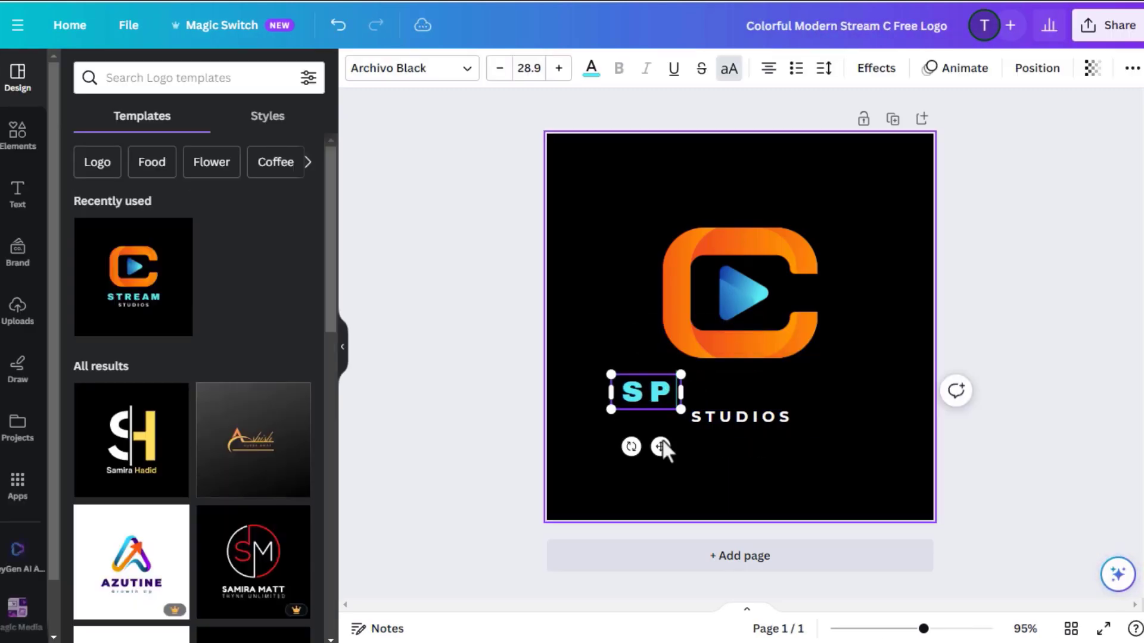
{"action": "double_click", "coordinate": [739, 417]}
{"action": "type", "text": "14"}
{"action": "left_click_drag", "start_coordinate": [684, 431], "coordinate": [717, 383]}
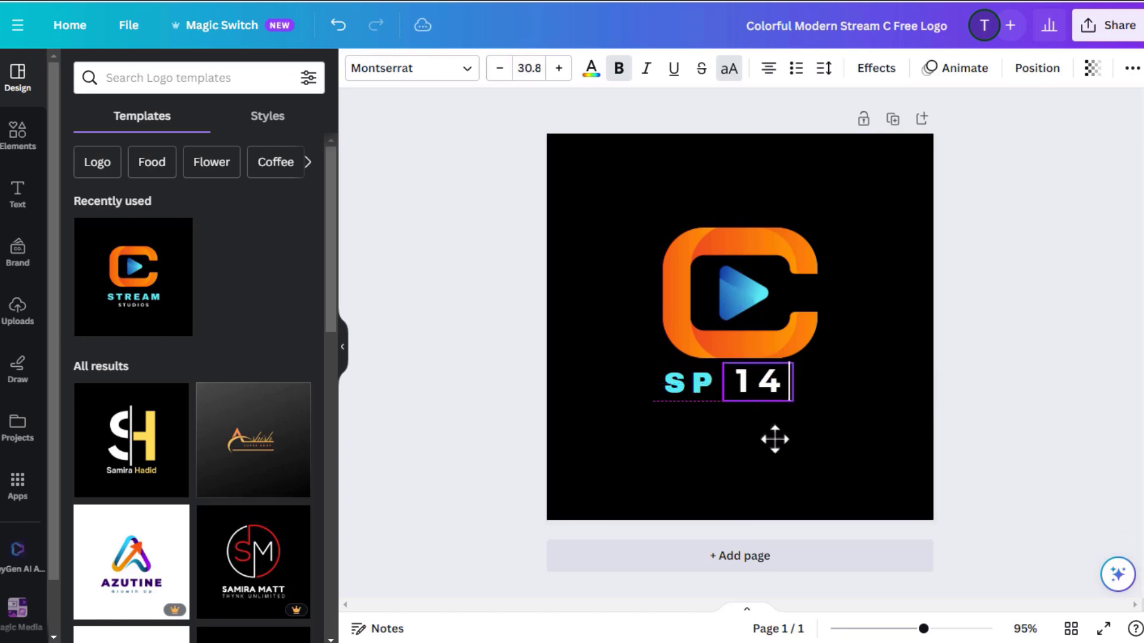
{"action": "left_click", "coordinate": [768, 391]}
{"action": "left_click", "coordinate": [838, 397]}
{"action": "left_click", "coordinate": [775, 386]}
{"action": "left_click", "coordinate": [709, 391]}
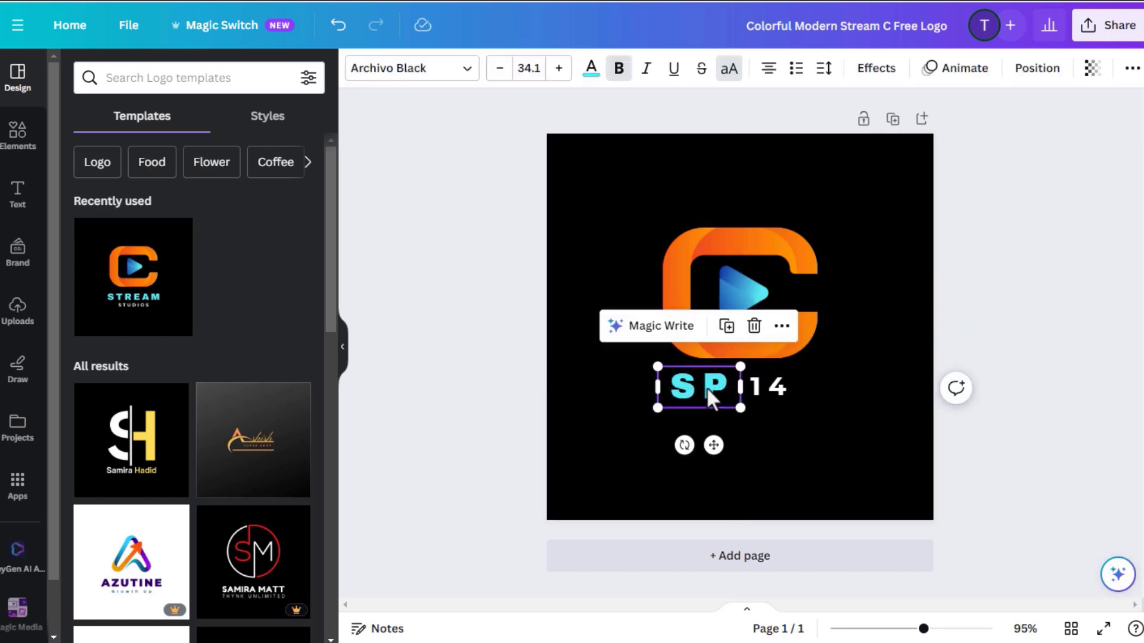
{"action": "left_click", "coordinate": [857, 420]}
Add an orange 'News' text box and place it on the C beside the play icon
{"action": "left_click", "coordinate": [17, 193]}
{"action": "left_click", "coordinate": [182, 77]}
{"action": "type", "text": "news"}
{"action": "key", "text": "Return"}
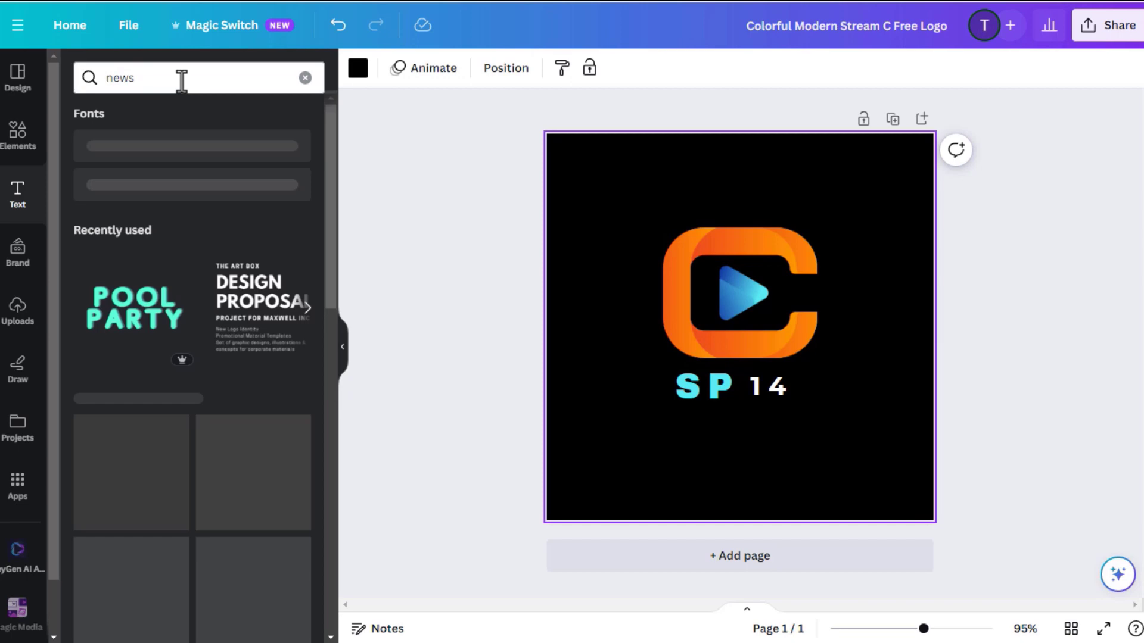
{"action": "left_click", "coordinate": [305, 78]}
{"action": "left_click", "coordinate": [224, 237]}
{"action": "type", "text": "News"}
{"action": "left_click", "coordinate": [592, 68]}
{"action": "left_click", "coordinate": [126, 167]}
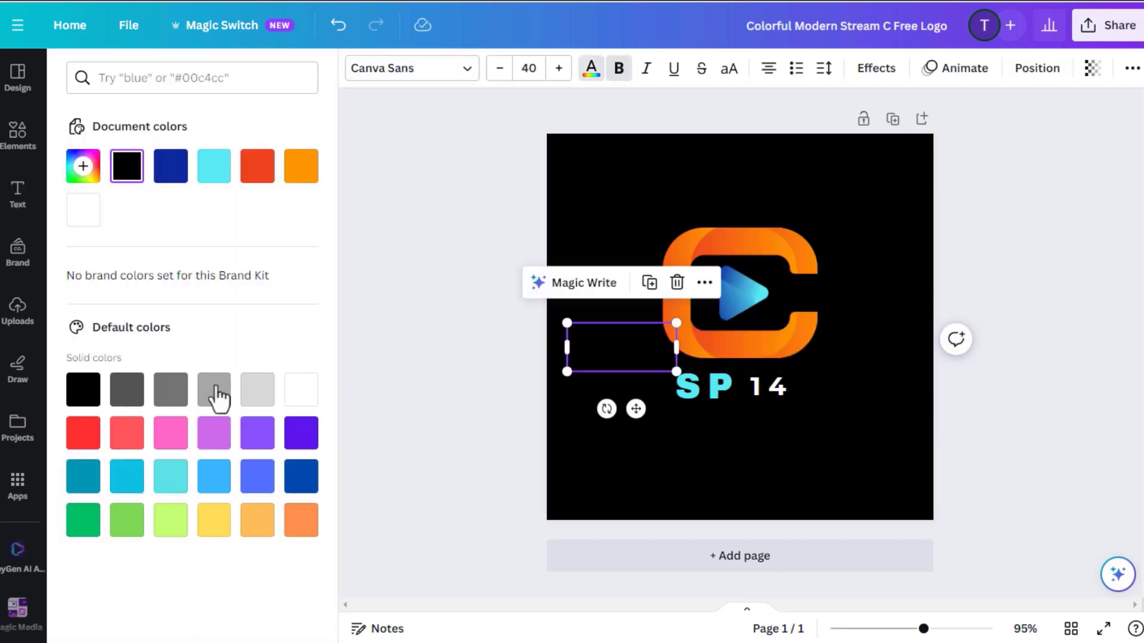
{"action": "left_click", "coordinate": [258, 520]}
{"action": "left_click_drag", "start_coordinate": [620, 352], "coordinate": [824, 299]}
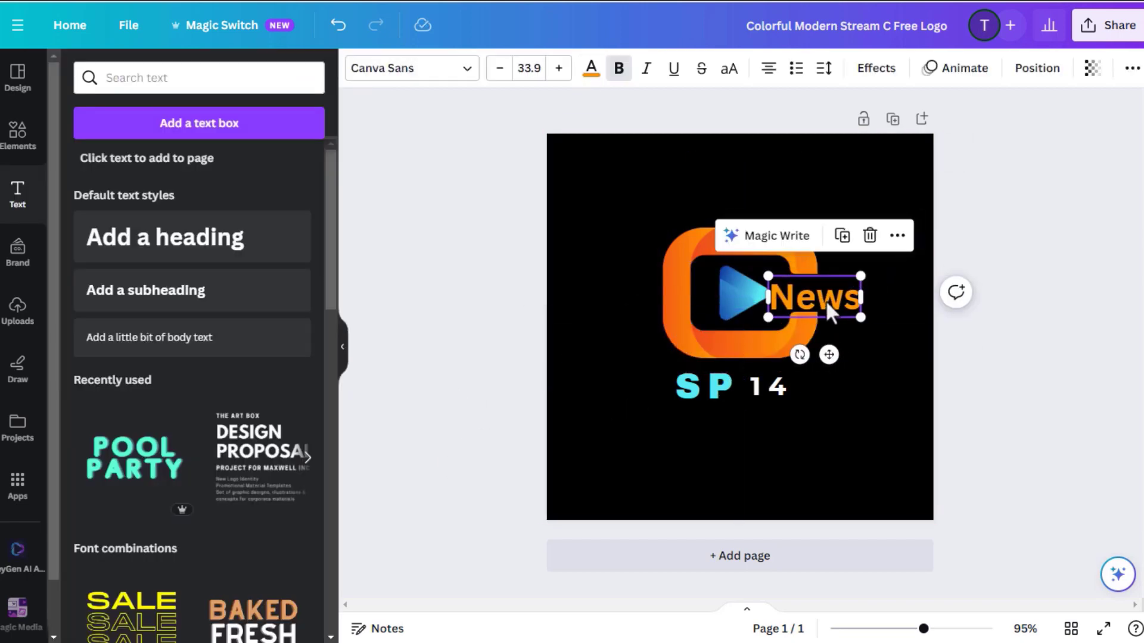
{"action": "left_click", "coordinate": [827, 438]}
Bring up the logo's PNG download settings from the Share menu
{"action": "left_click", "coordinate": [775, 387]}
{"action": "left_click", "coordinate": [870, 423]}
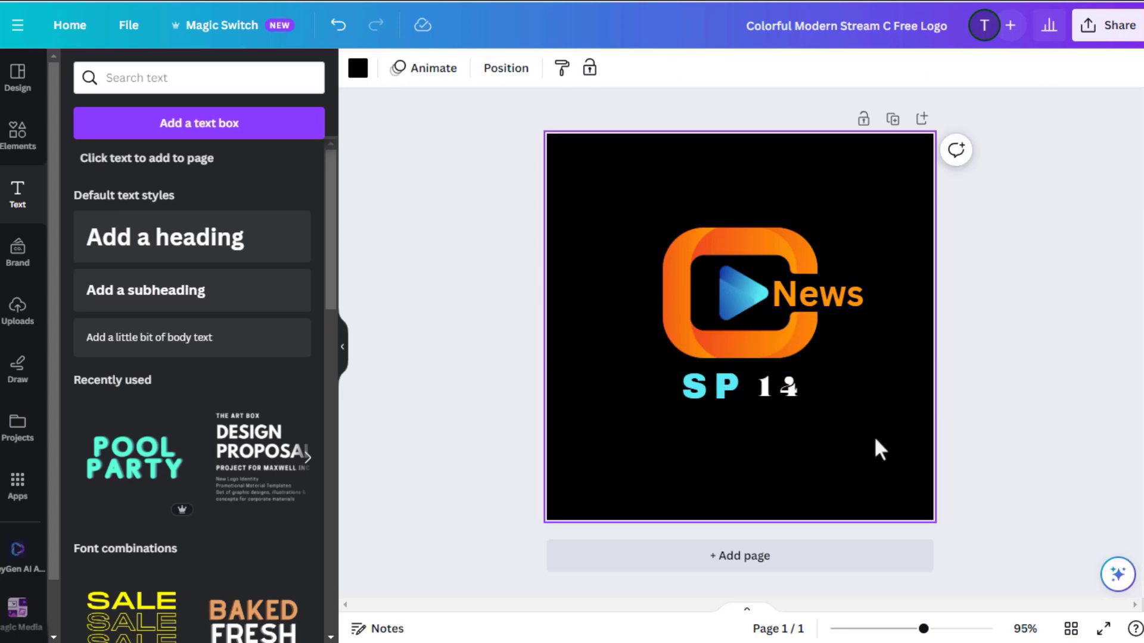
{"action": "left_click", "coordinate": [1110, 25]}
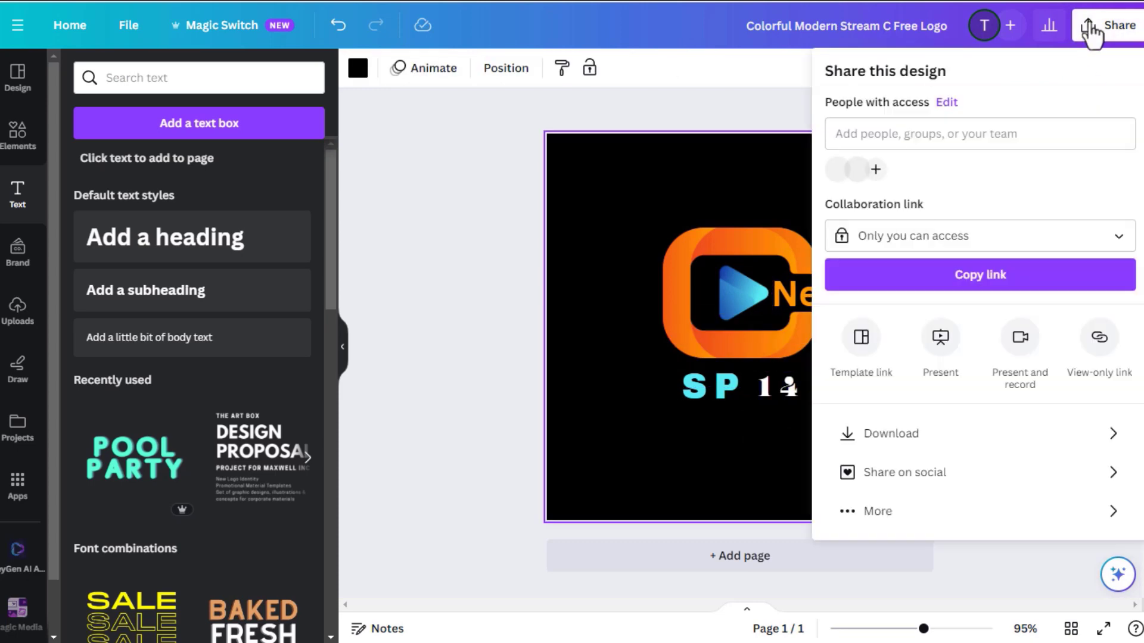
{"action": "left_click", "coordinate": [938, 435]}
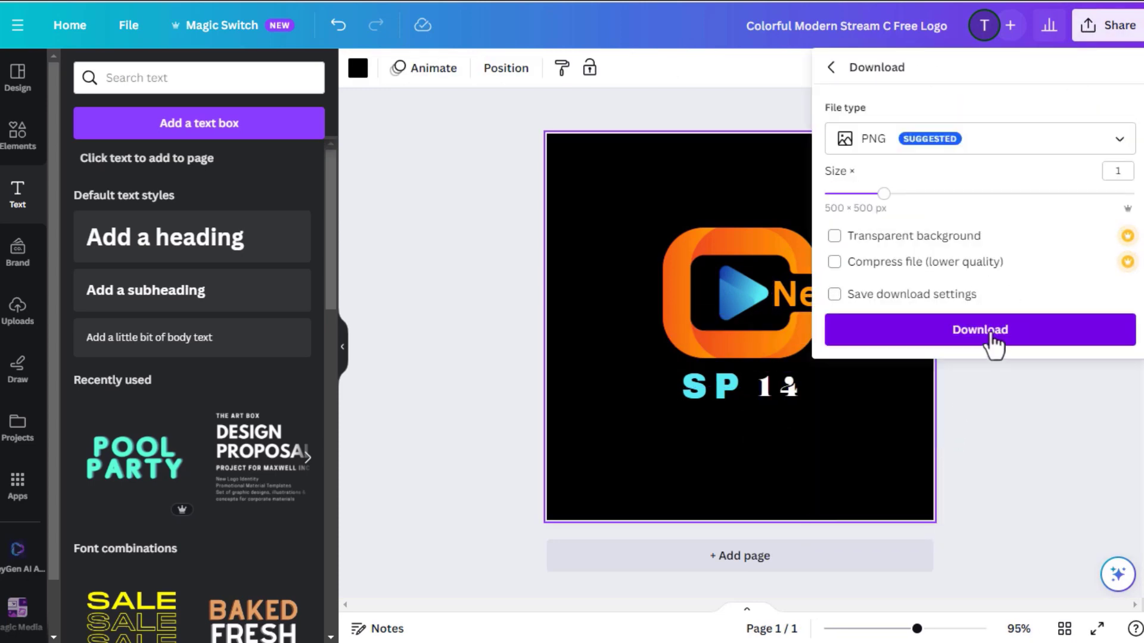
Download the logo PNG and upload it, cropped, as the Sports Pulse profile picture
{"action": "left_click", "coordinate": [993, 339]}
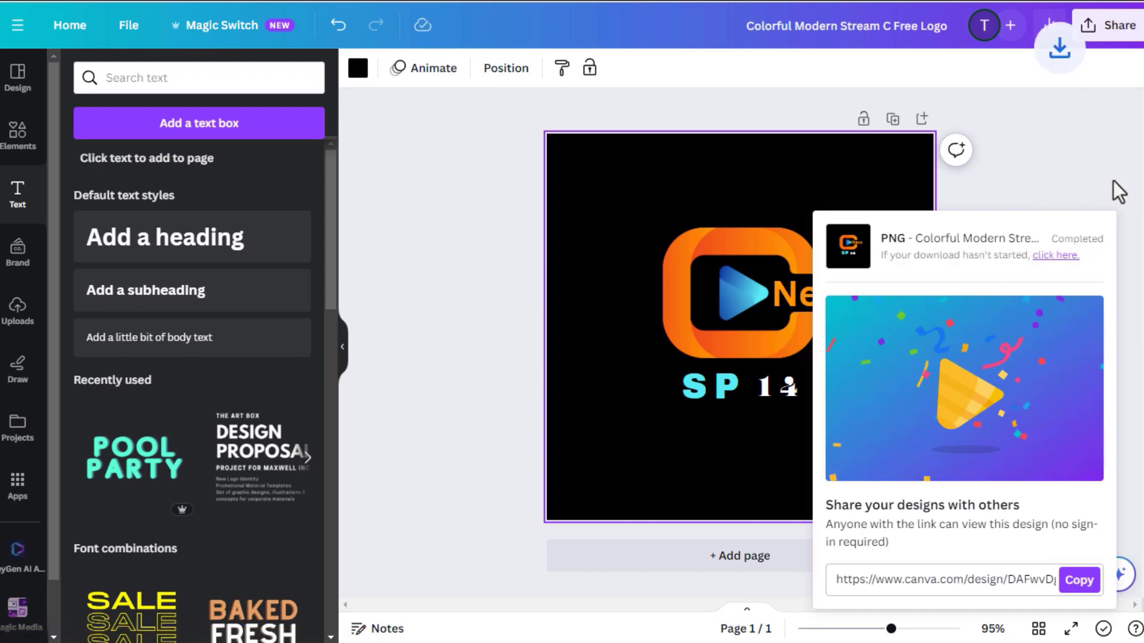
{"action": "left_click", "coordinate": [991, 313]}
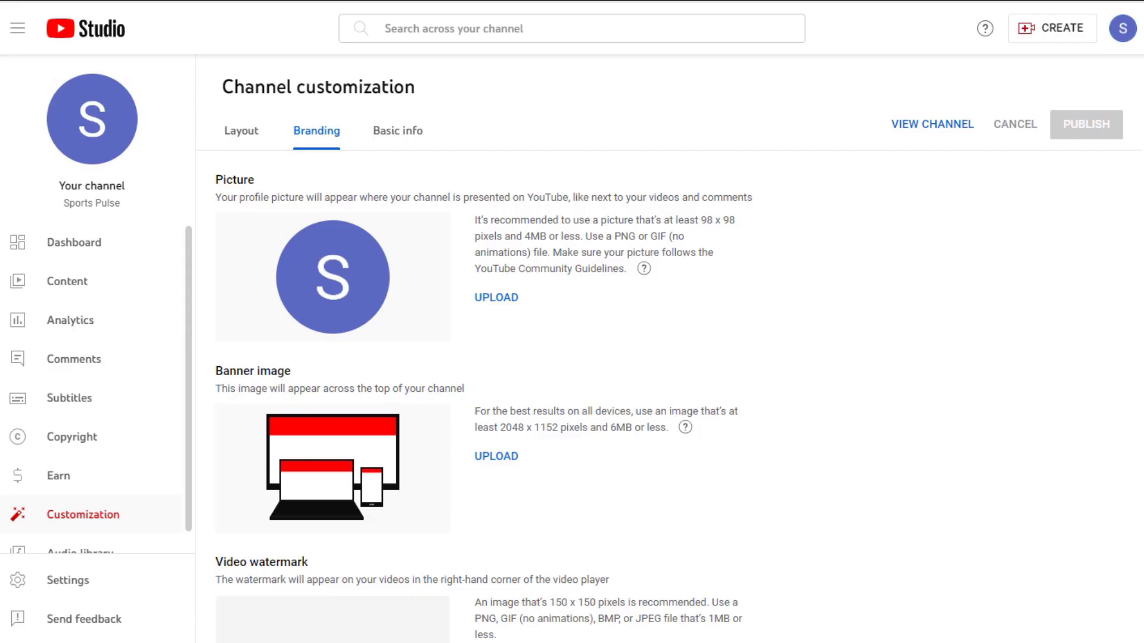
{"action": "left_click", "coordinate": [495, 302]}
{"action": "left_click_drag", "start_coordinate": [786, 105], "coordinate": [739, 153]}
{"action": "mouse_move", "coordinate": [721, 224]}
{"action": "left_mouse_down"}
{"action": "mouse_move", "coordinate": [776, 113]}
{"action": "mouse_move", "coordinate": [741, 153]}
{"action": "left_mouse_up"}
{"action": "key", "text": "Return"}
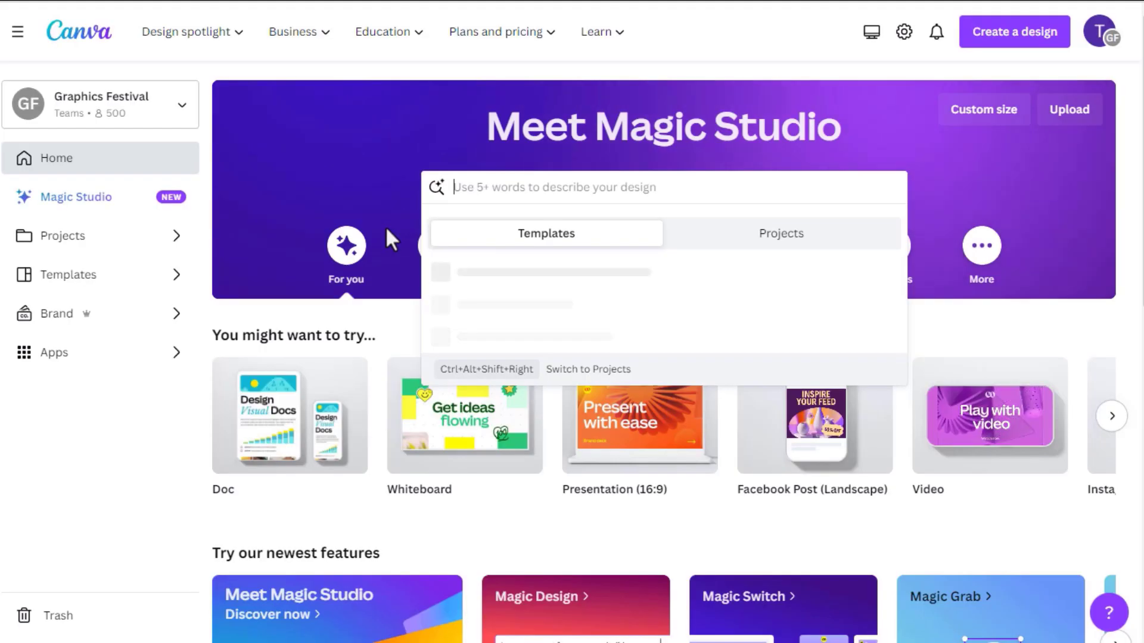
Search Canva for 'youtube channel banner' and open the Red Minimalist Game Channel template
{"action": "type", "text": "you"}
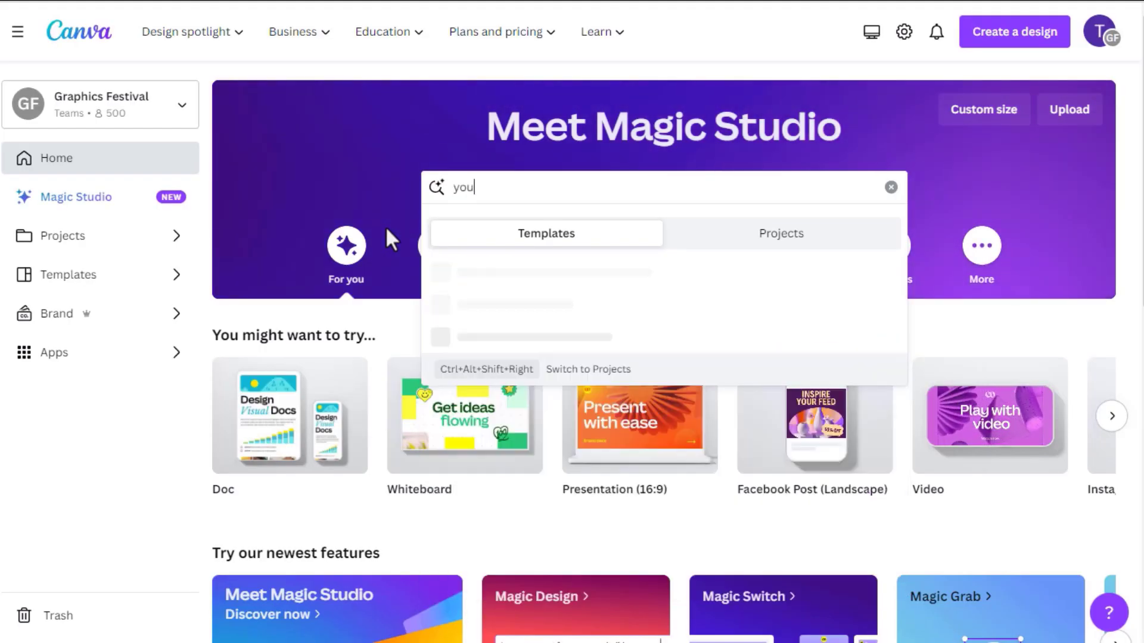
{"action": "type", "text": "tube channel bann"}
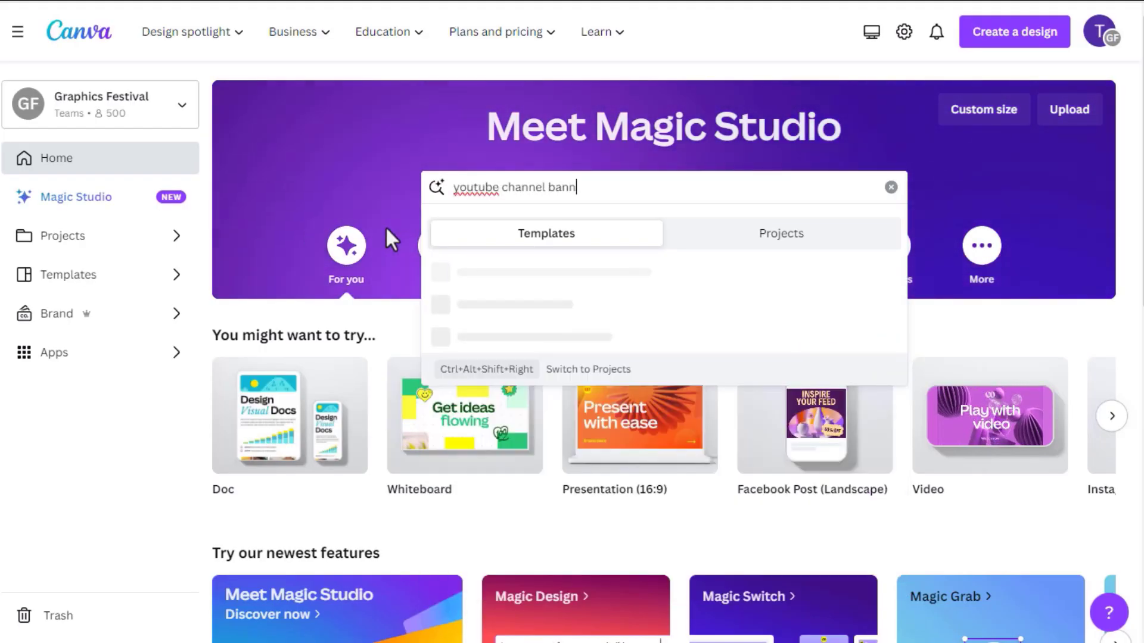
{"action": "type", "text": "er"}
{"action": "key", "text": "Return"}
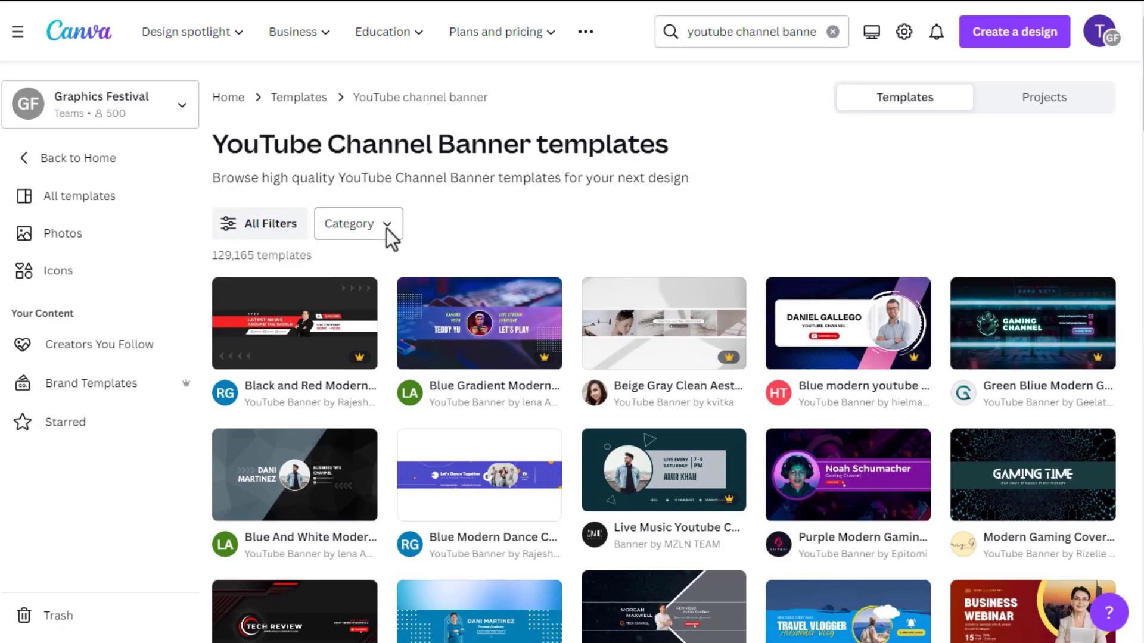
{"action": "scroll", "coordinate": [520, 261], "scroll_direction": "down", "scroll_amount": 3}
{"action": "scroll", "coordinate": [571, 260], "scroll_direction": "down", "scroll_amount": 1}
{"action": "scroll", "coordinate": [570, 262], "scroll_direction": "down", "scroll_amount": 2}
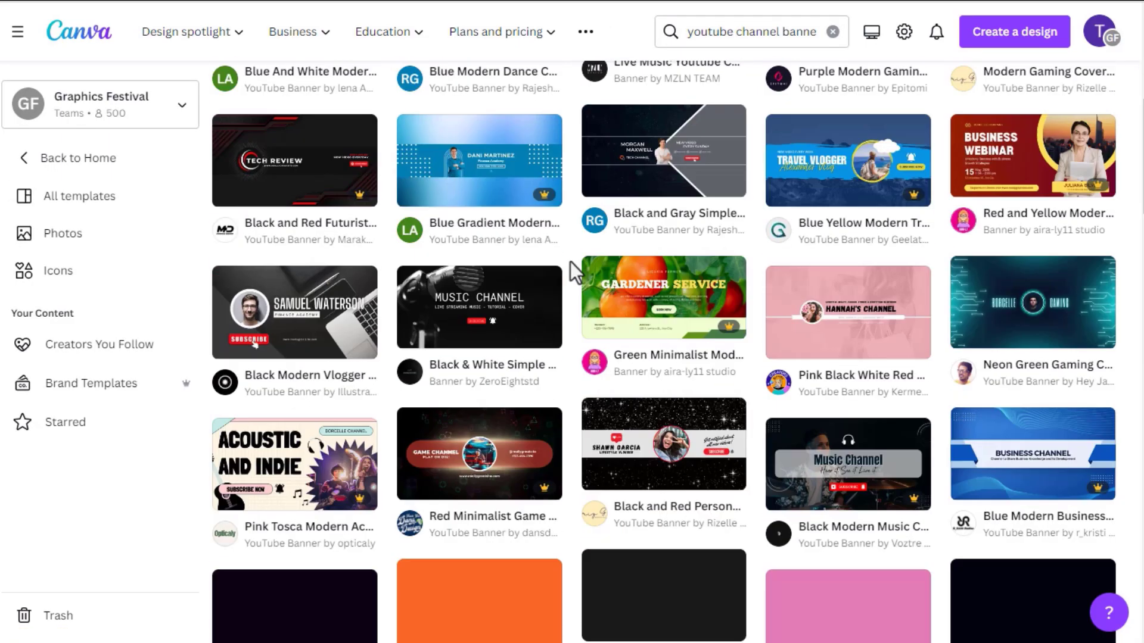
{"action": "scroll", "coordinate": [570, 262], "scroll_direction": "down", "scroll_amount": 2}
{"action": "scroll", "coordinate": [570, 262], "scroll_direction": "up", "scroll_amount": 1}
{"action": "left_click", "coordinate": [527, 440]}
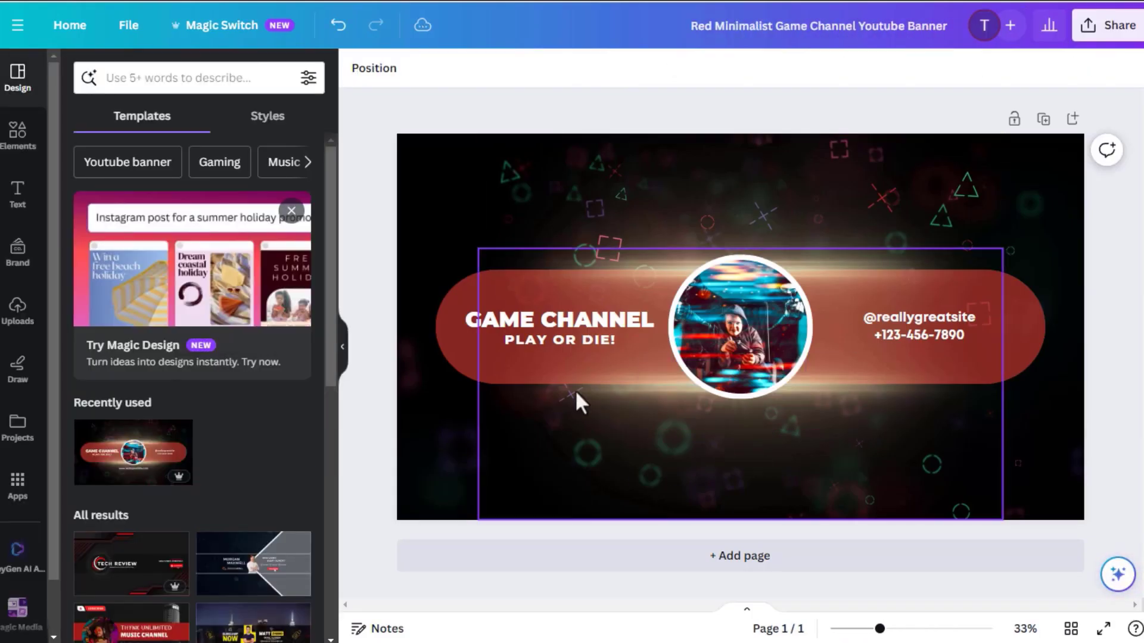
Replace the circle's photo with the uploaded News logo
{"action": "left_click", "coordinate": [739, 322]}
{"action": "left_click", "coordinate": [740, 220]}
{"action": "left_click", "coordinate": [751, 146]}
{"action": "left_click", "coordinate": [17, 310]}
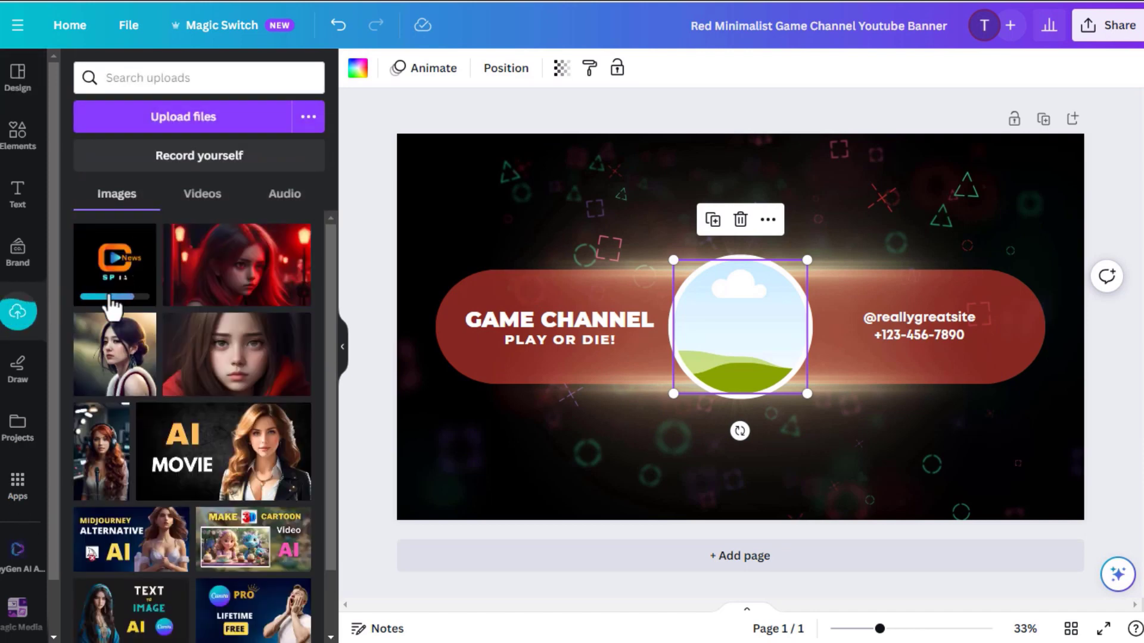
{"action": "left_click_drag", "start_coordinate": [107, 290], "coordinate": [746, 334]}
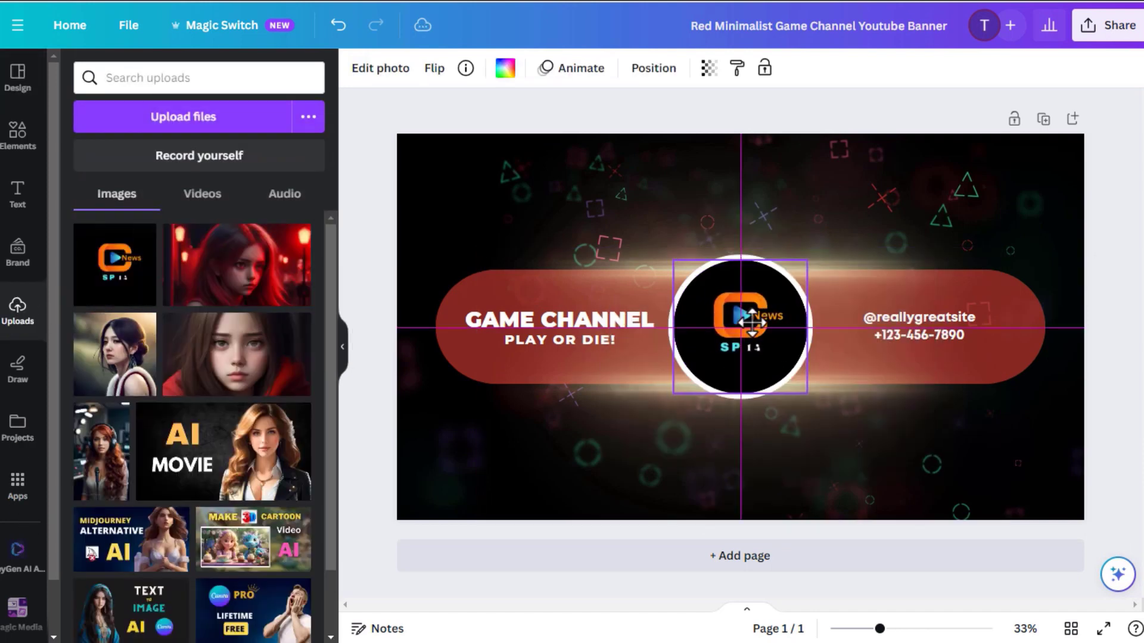
Retitle the banner text to SPORTS PULSE and Live News
{"action": "left_click", "coordinate": [526, 319]}
{"action": "double_click", "coordinate": [530, 320]}
{"action": "type", "text": "SPO"}
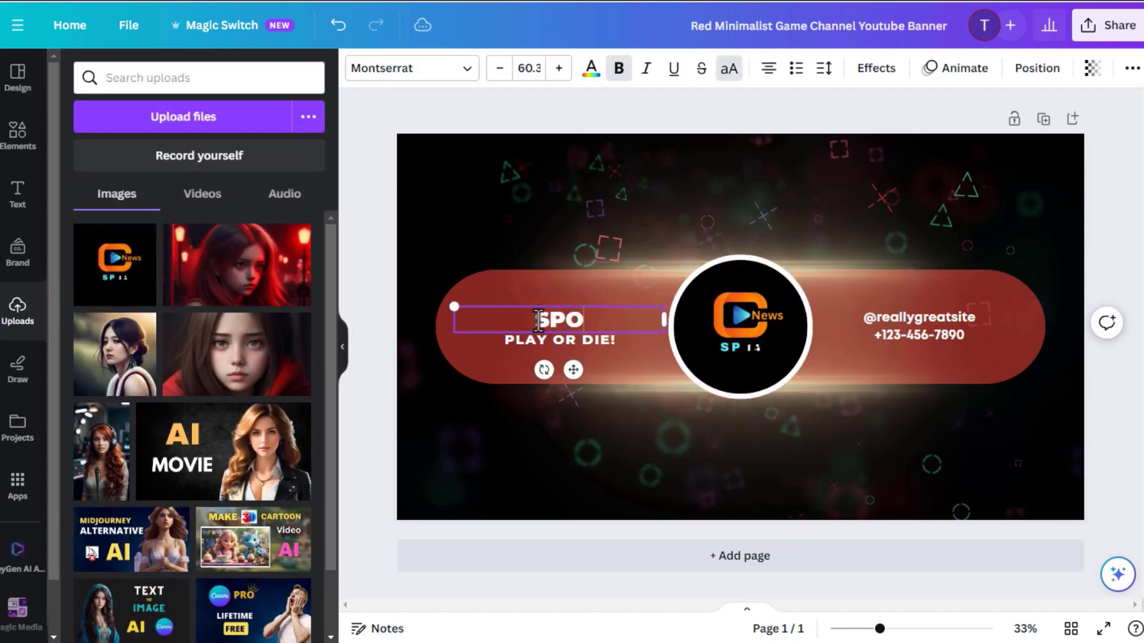
{"action": "type", "text": "RTS PULSE"}
{"action": "left_click", "coordinate": [966, 342]}
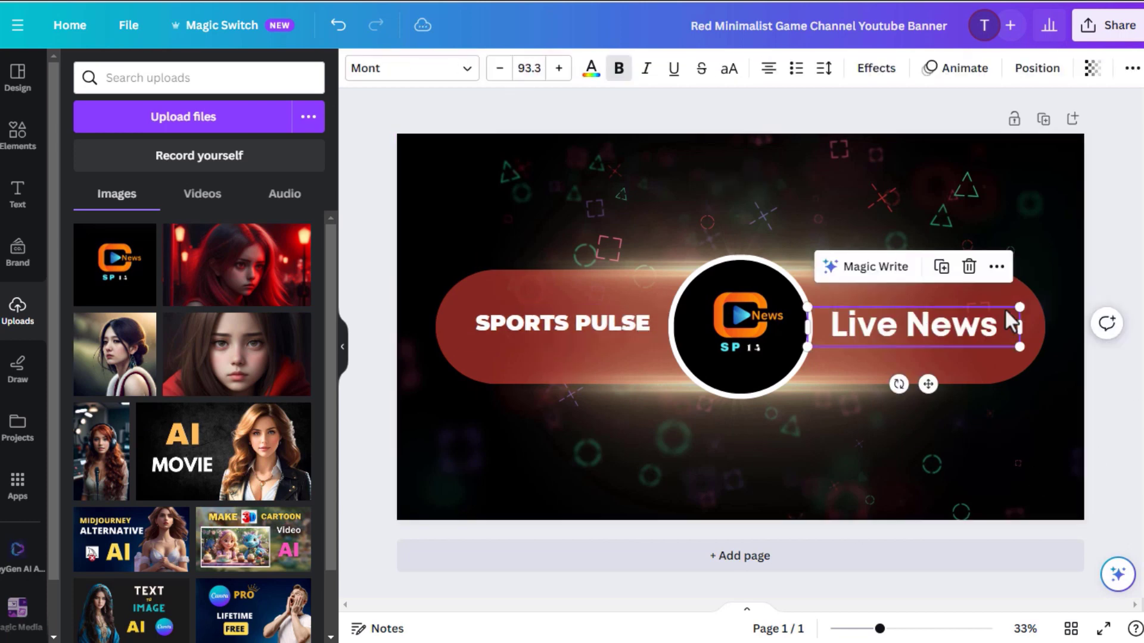
{"action": "left_click", "coordinate": [1129, 499]}
Download the finished banner as a PNG
{"action": "left_click", "coordinate": [1108, 25]}
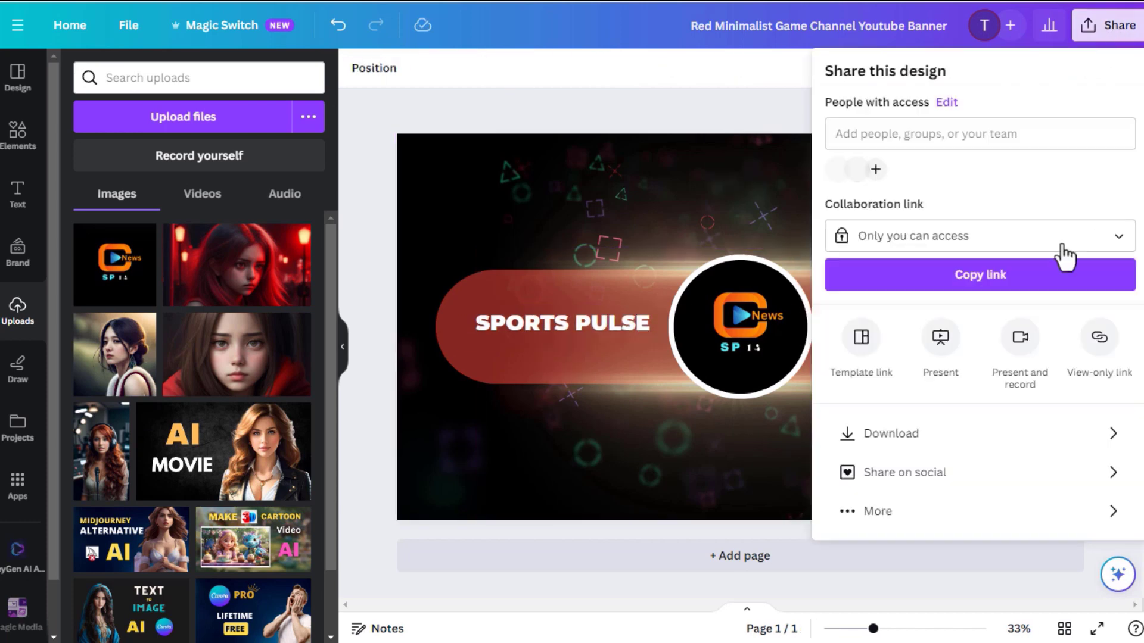
{"action": "left_click", "coordinate": [842, 439]}
{"action": "left_click", "coordinate": [945, 339]}
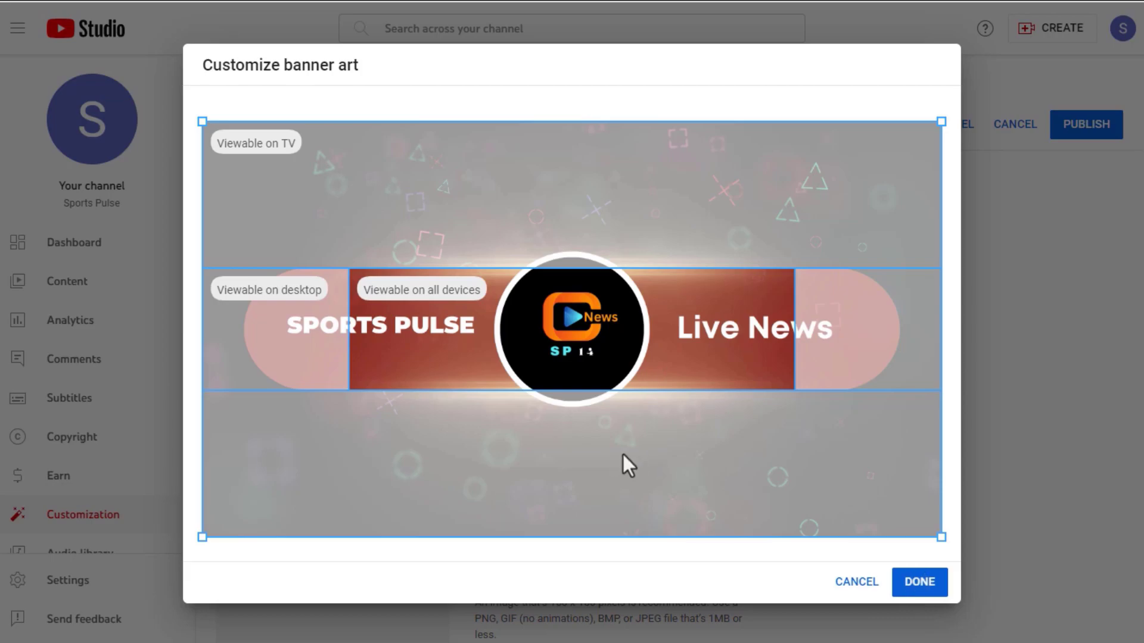
Scroll to Banner image and set the Sports Pulse Live News PNG as the channel banner
{"action": "scroll", "coordinate": [737, 444], "scroll_direction": "down", "scroll_amount": 2}
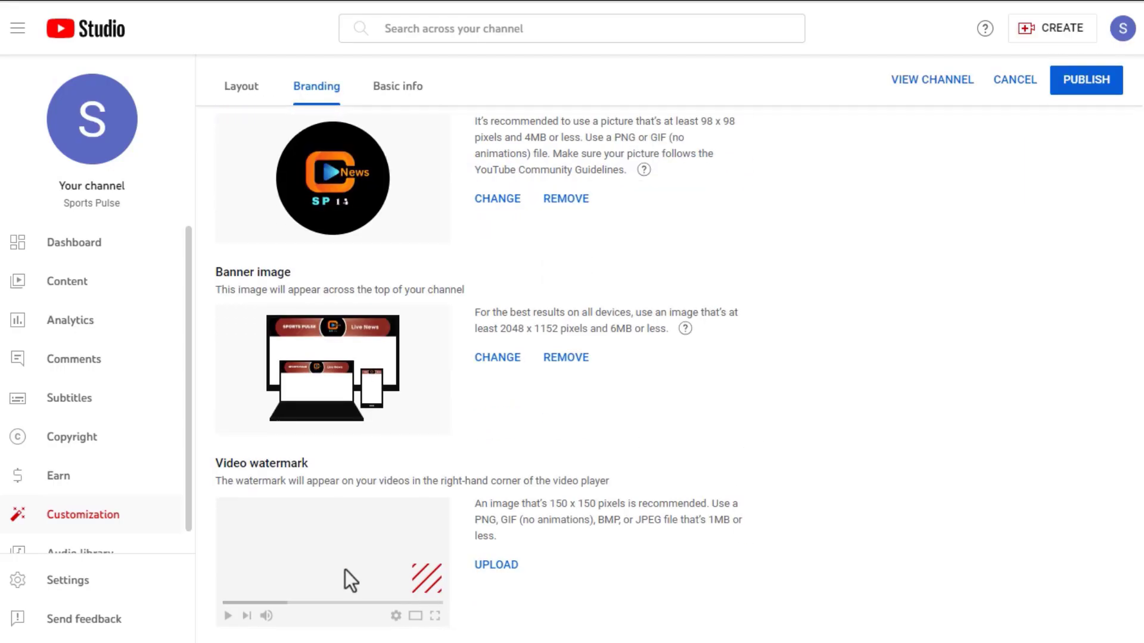
Add the News logo as the video watermark, cropped to the logo, and publish the branding
{"action": "left_click", "coordinate": [495, 566]}
{"action": "left_click_drag", "start_coordinate": [789, 545], "coordinate": [709, 467]}
{"action": "left_click_drag", "start_coordinate": [612, 340], "coordinate": [655, 373]}
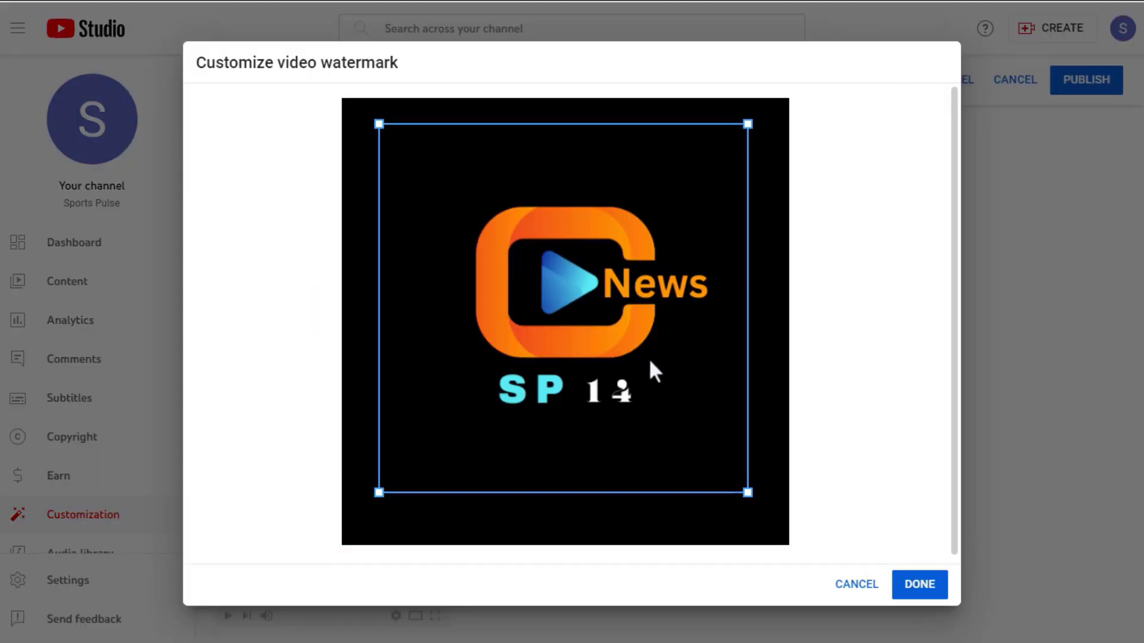
{"action": "left_click", "coordinate": [919, 584]}
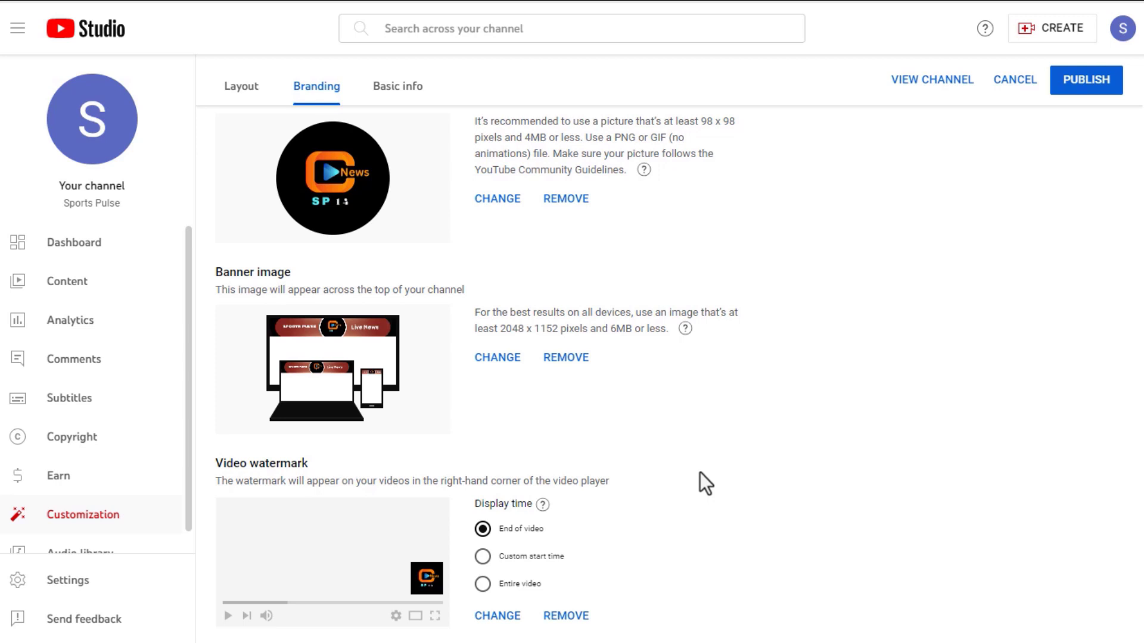
{"action": "left_click", "coordinate": [1074, 87]}
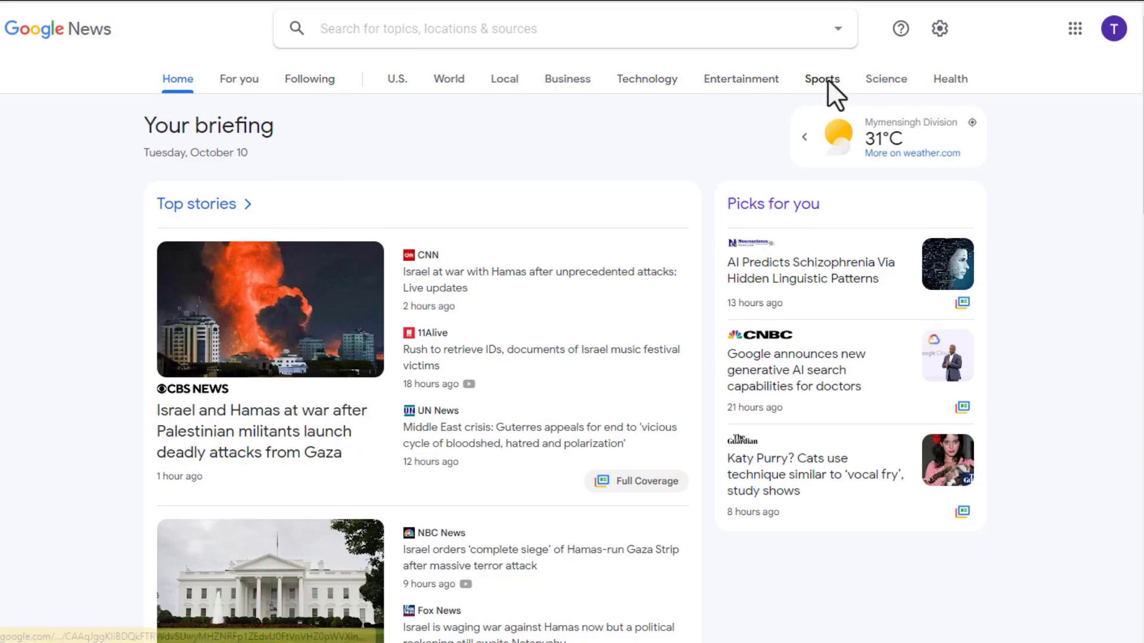
Open Google News Sports and scroll to the Hindustan Times Pakistan vs Sri Lanka report
{"action": "left_click", "coordinate": [825, 80]}
{"action": "scroll", "coordinate": [646, 236], "scroll_direction": "down", "scroll_amount": 2}
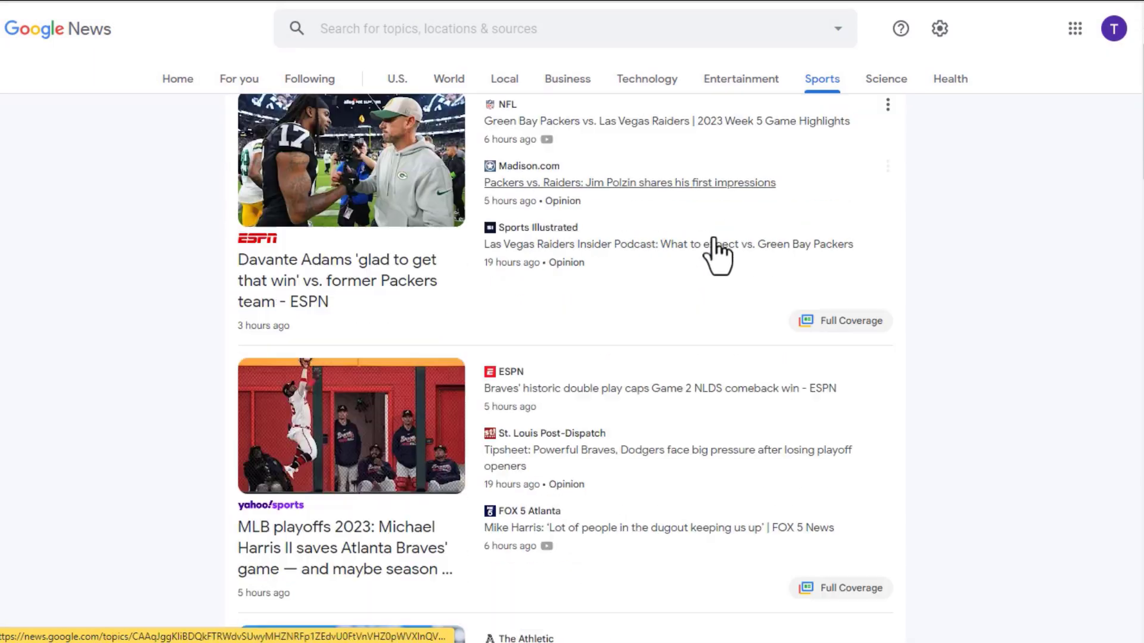
{"action": "scroll", "coordinate": [643, 244], "scroll_direction": "down", "scroll_amount": 5}
{"action": "scroll", "coordinate": [643, 253], "scroll_direction": "down", "scroll_amount": 5}
{"action": "scroll", "coordinate": [642, 253], "scroll_direction": "down", "scroll_amount": 5}
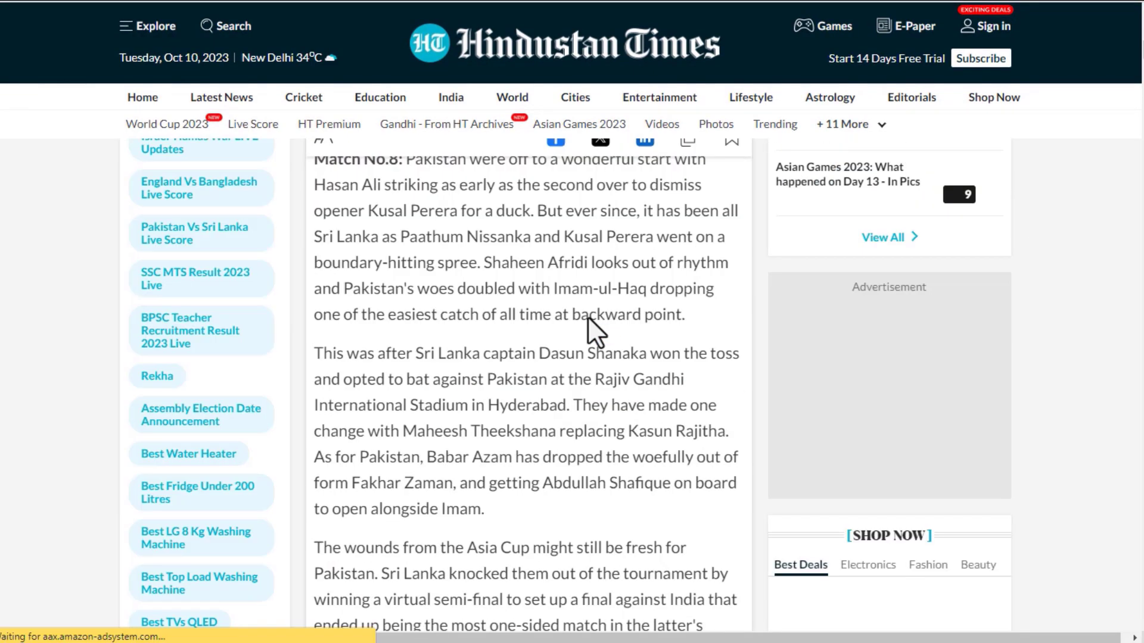
Copy the report's opening Pakistan vs Sri Lanka paragraph and paste it into the Google Doc
{"action": "scroll", "coordinate": [588, 316], "scroll_direction": "up", "scroll_amount": 3}
{"action": "left_click_drag", "start_coordinate": [313, 294], "coordinate": [685, 476]}
{"action": "right_click", "coordinate": [589, 367]}
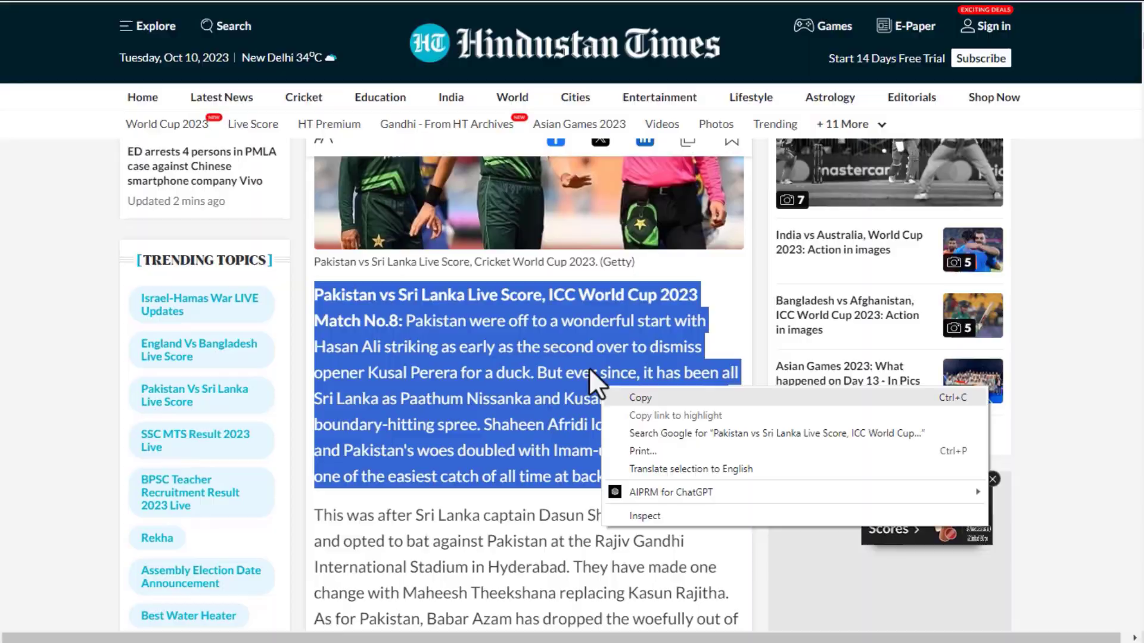
{"action": "left_click", "coordinate": [640, 397]}
{"action": "right_click", "coordinate": [319, 204]}
{"action": "left_click", "coordinate": [349, 271]}
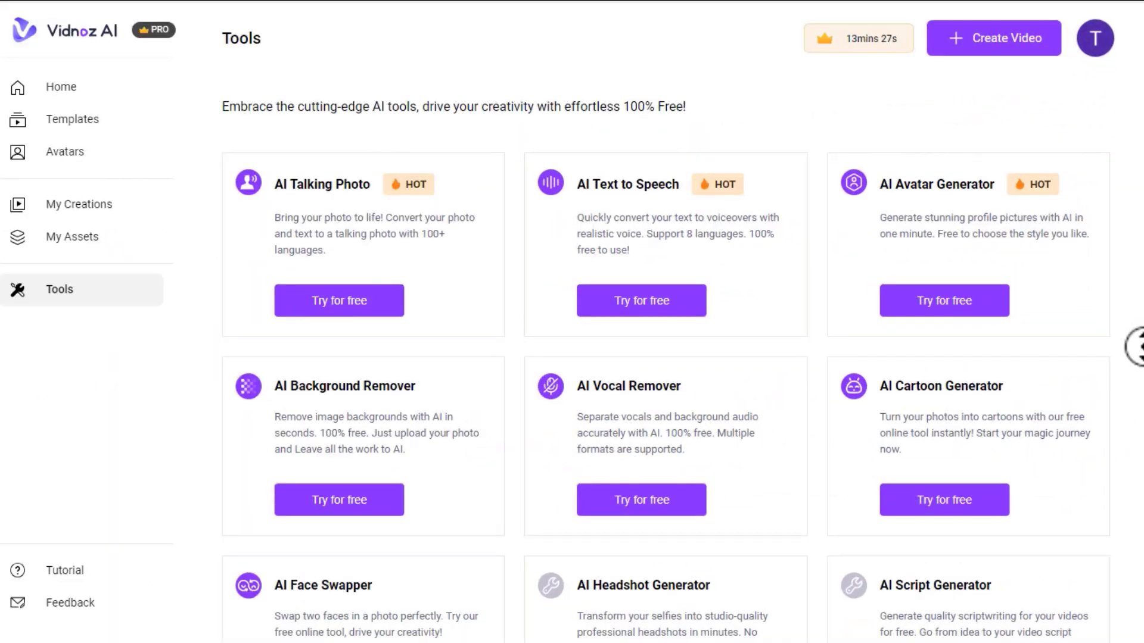
Scroll through the Vidnoz Tools page and move on to the vidnoz.com home page
{"action": "scroll", "coordinate": [1135, 384], "scroll_direction": "down", "scroll_amount": 2}
{"action": "scroll", "coordinate": [1138, 384], "scroll_direction": "down", "scroll_amount": 2}
{"action": "scroll", "coordinate": [1138, 384], "scroll_direction": "down", "scroll_amount": 1}
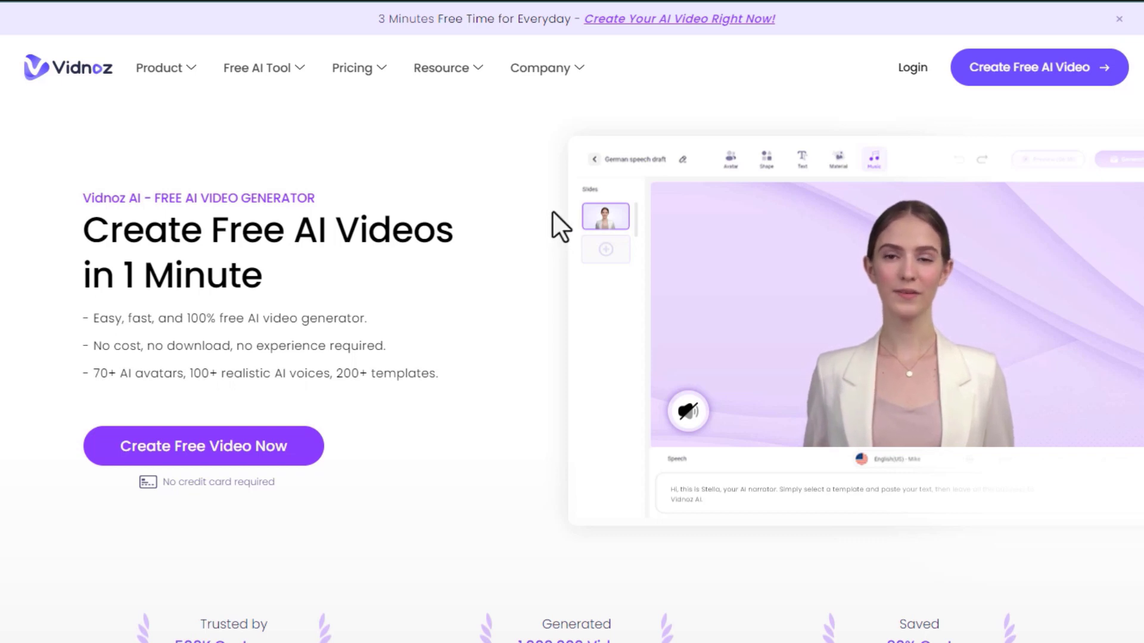
Sign in to Vidnoz AI with an email address to reach the Home dashboard
{"action": "left_click", "coordinate": [915, 80]}
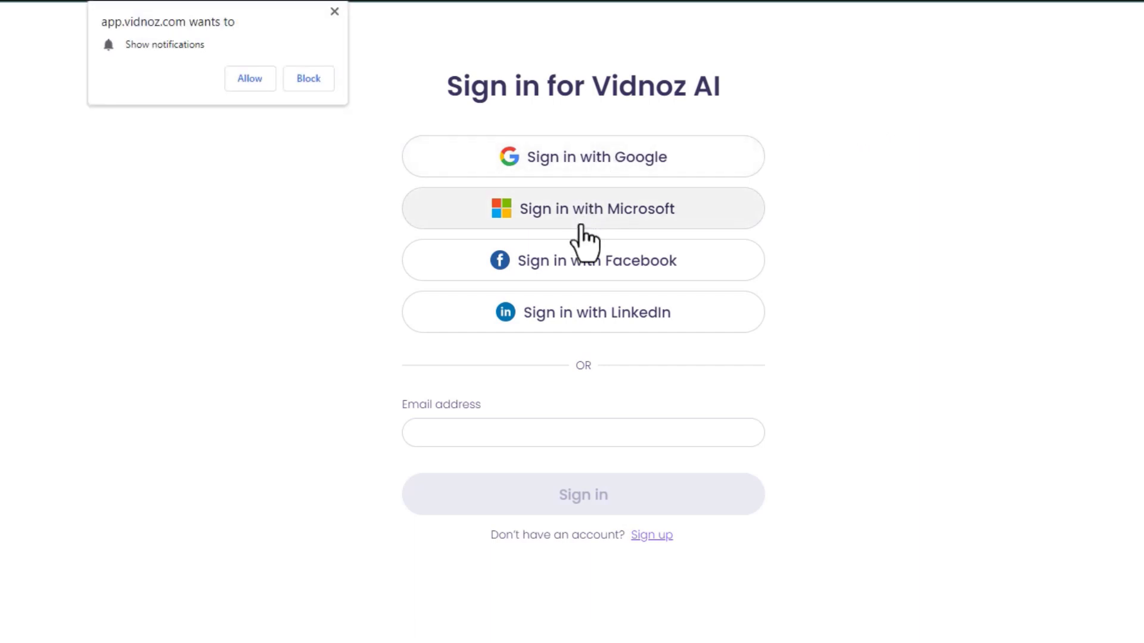
{"action": "left_click", "coordinate": [577, 439]}
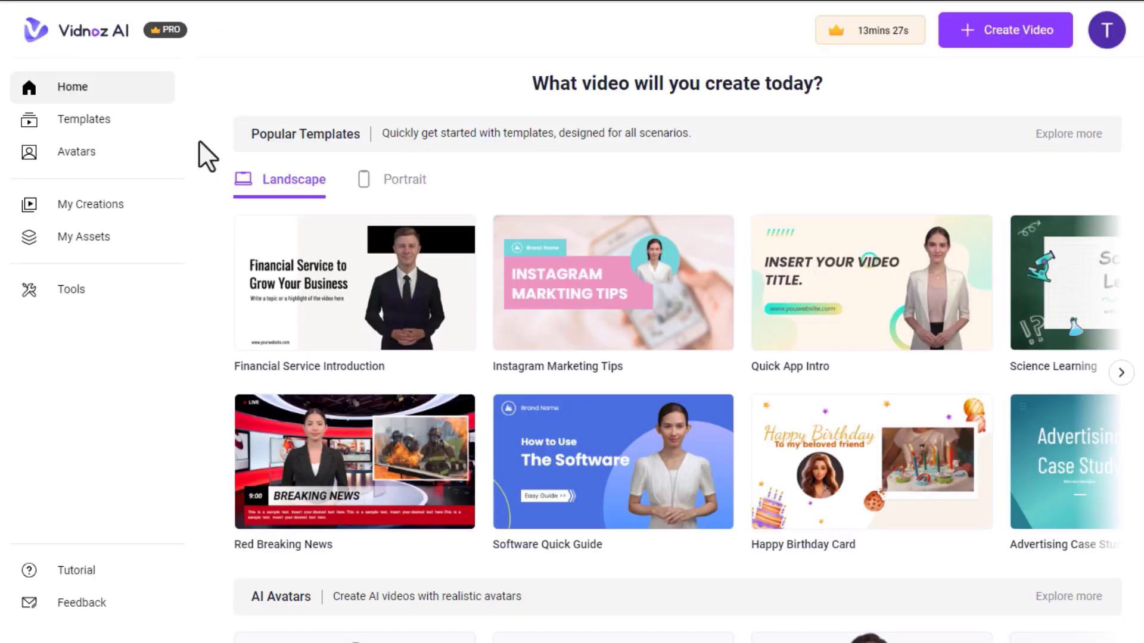
Browse the Tutorial/How-to, Explainer, Breaking news and Advertisement template categories
{"action": "left_click", "coordinate": [74, 122]}
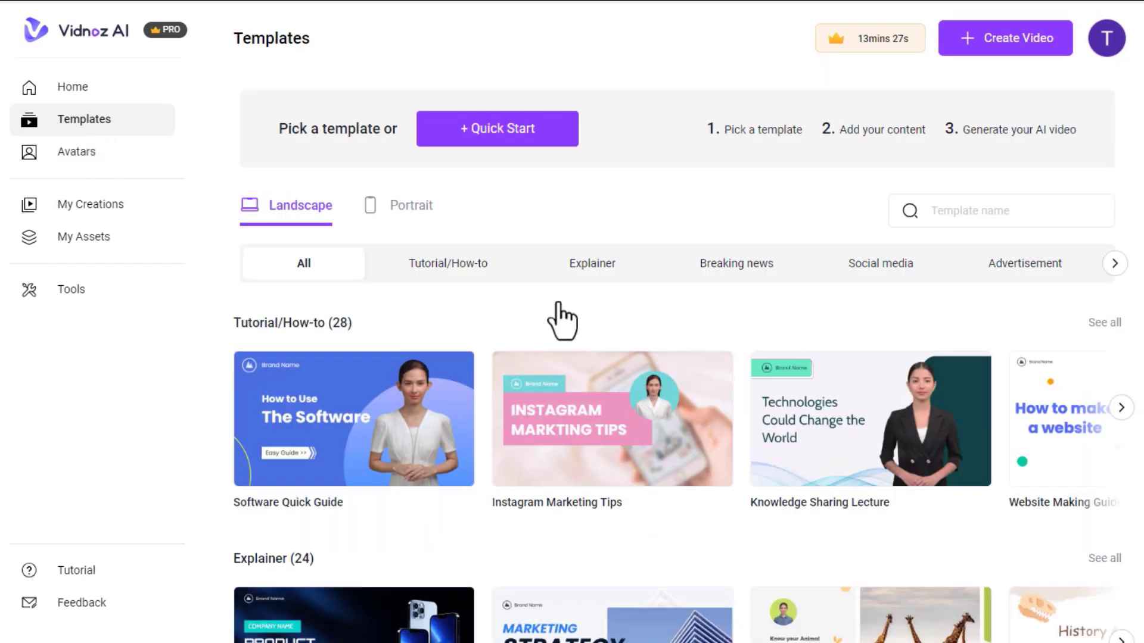
{"action": "scroll", "coordinate": [560, 322], "scroll_direction": "down", "scroll_amount": 5}
{"action": "left_click", "coordinate": [456, 172]}
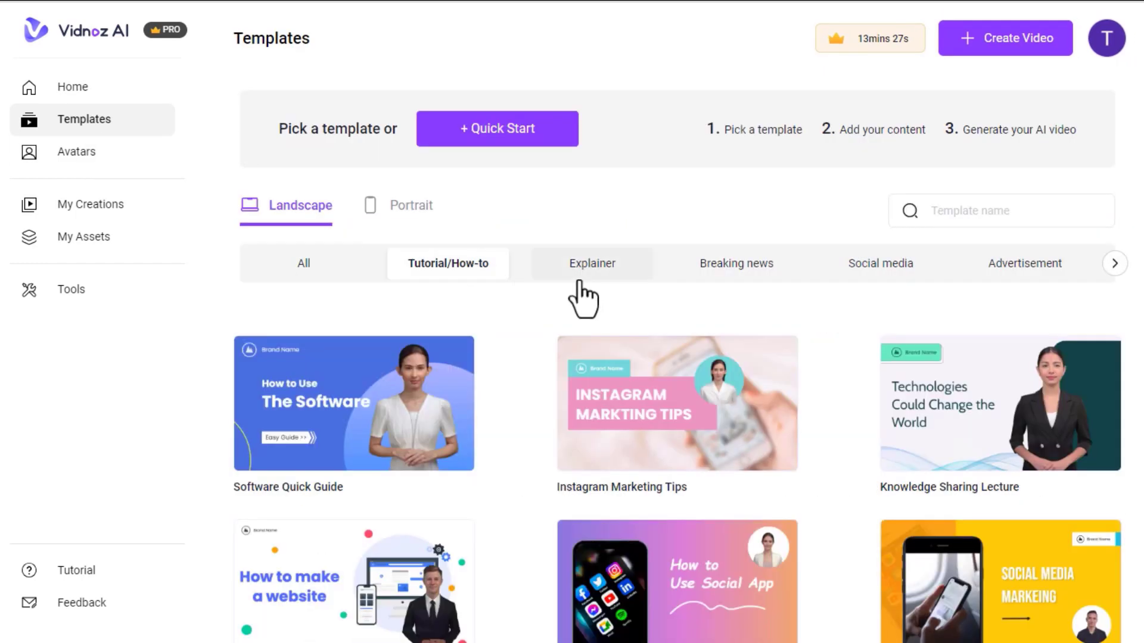
{"action": "left_click", "coordinate": [577, 285]}
{"action": "left_click", "coordinate": [738, 289]}
{"action": "left_click", "coordinate": [754, 289]}
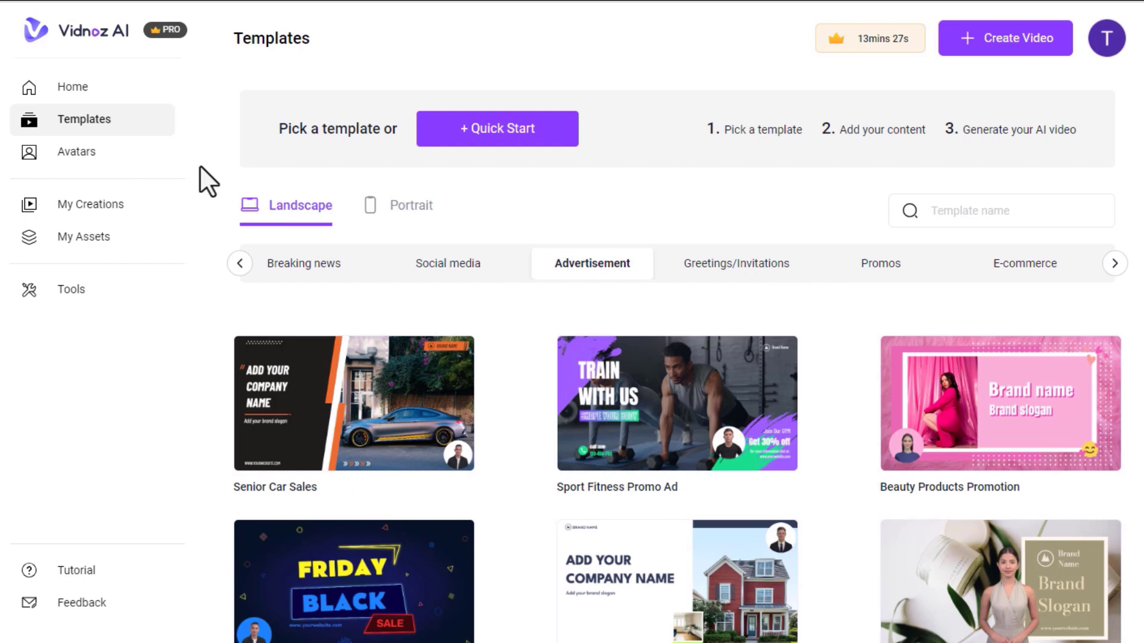
Browse the avatar library and Talking Photo avatars, ending on the free AI tools collection
{"action": "left_click", "coordinate": [118, 162]}
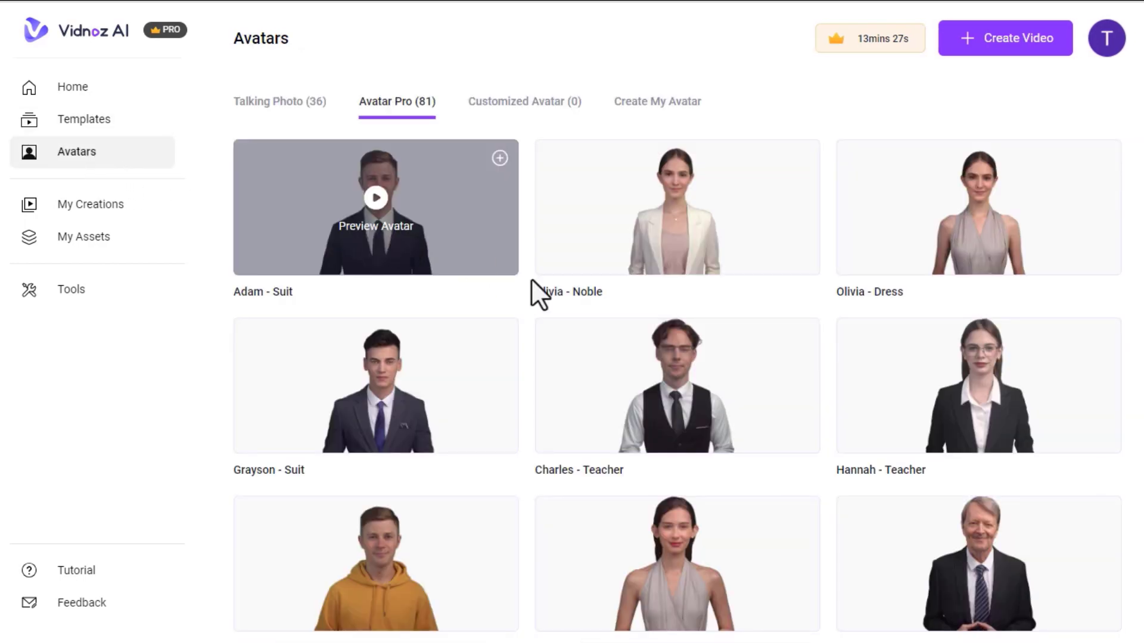
{"action": "scroll", "coordinate": [533, 297], "scroll_direction": "down", "scroll_amount": 3}
{"action": "scroll", "coordinate": [542, 322], "scroll_direction": "down", "scroll_amount": 10}
{"action": "scroll", "coordinate": [528, 310], "scroll_direction": "down", "scroll_amount": 10}
{"action": "scroll", "coordinate": [527, 310], "scroll_direction": "up", "scroll_amount": 10}
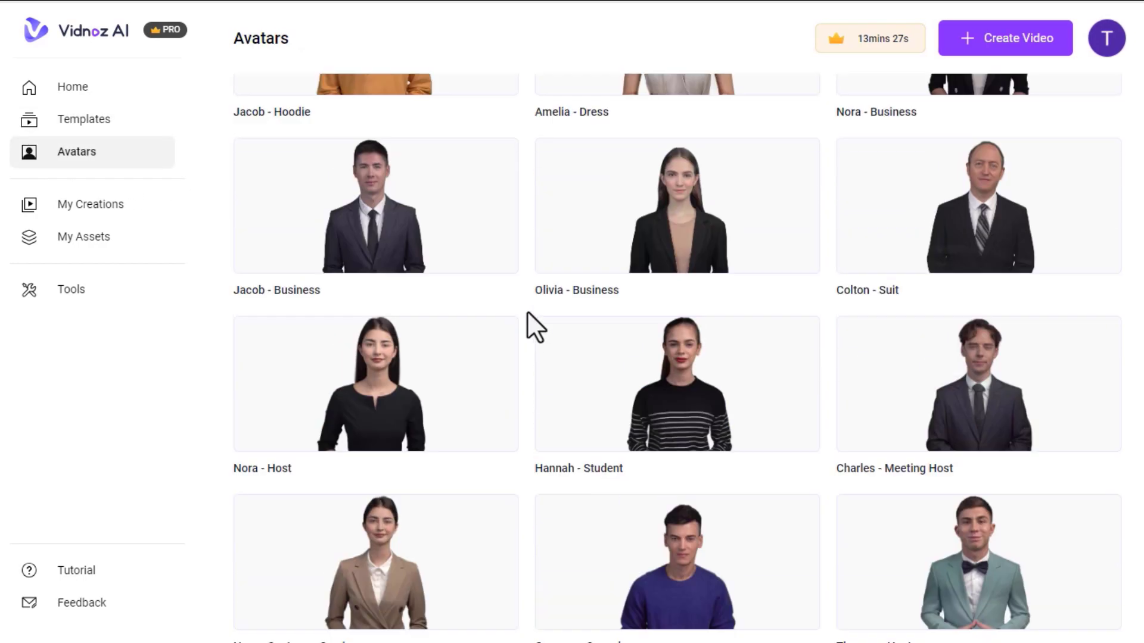
{"action": "scroll", "coordinate": [554, 296], "scroll_direction": "up", "scroll_amount": 1}
{"action": "scroll", "coordinate": [533, 227], "scroll_direction": "up", "scroll_amount": 5}
{"action": "scroll", "coordinate": [455, 179], "scroll_direction": "up", "scroll_amount": 1}
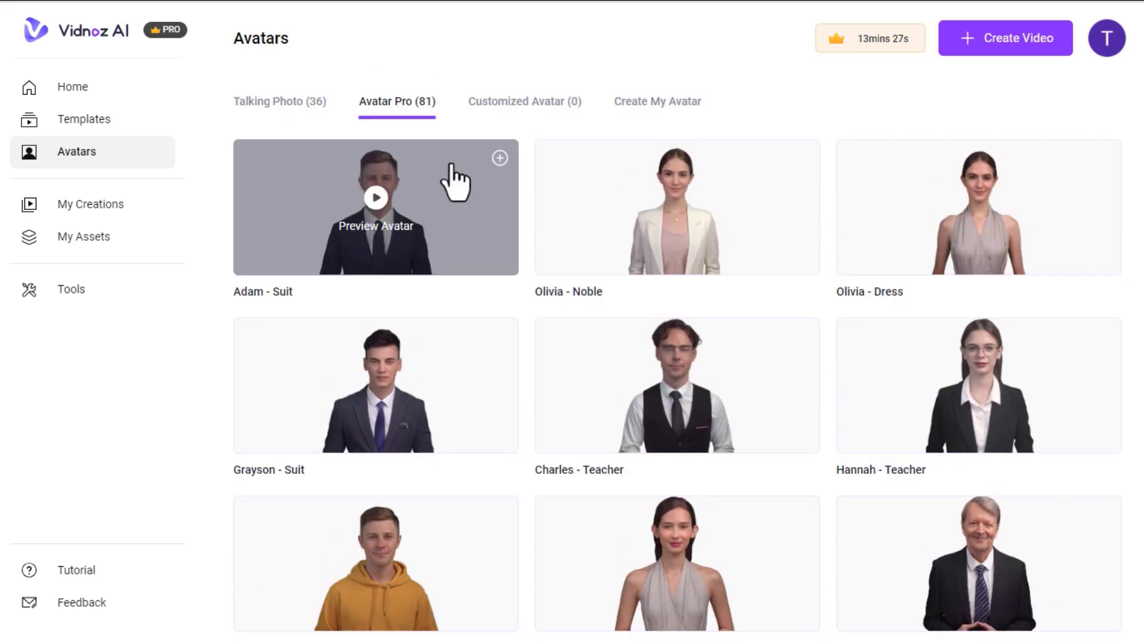
{"action": "left_click", "coordinate": [282, 104]}
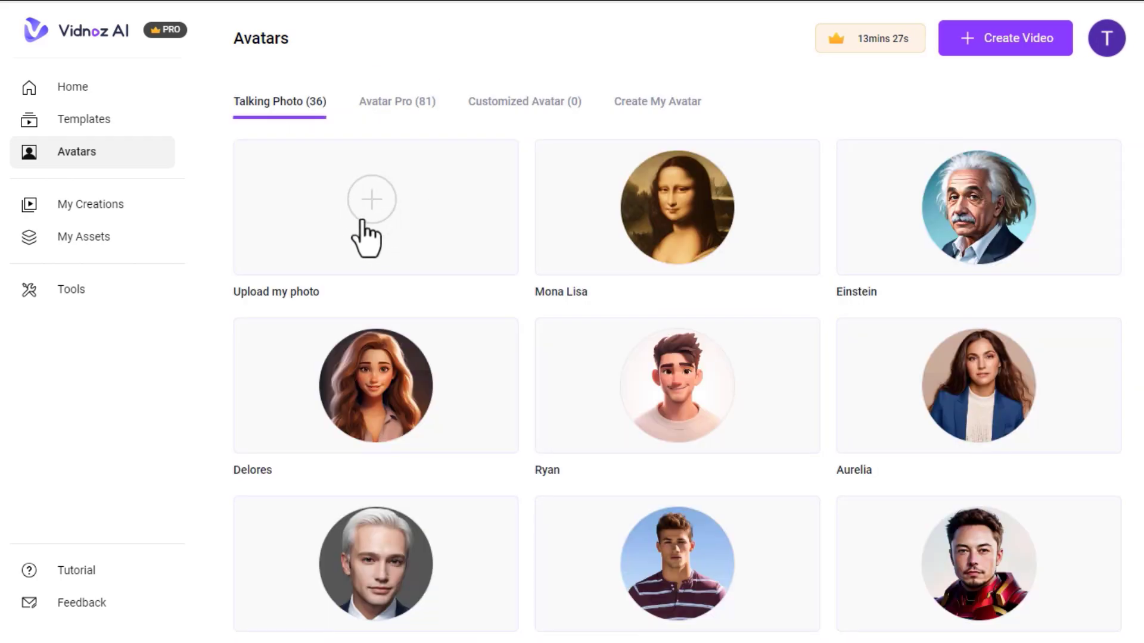
{"action": "left_click", "coordinate": [100, 298]}
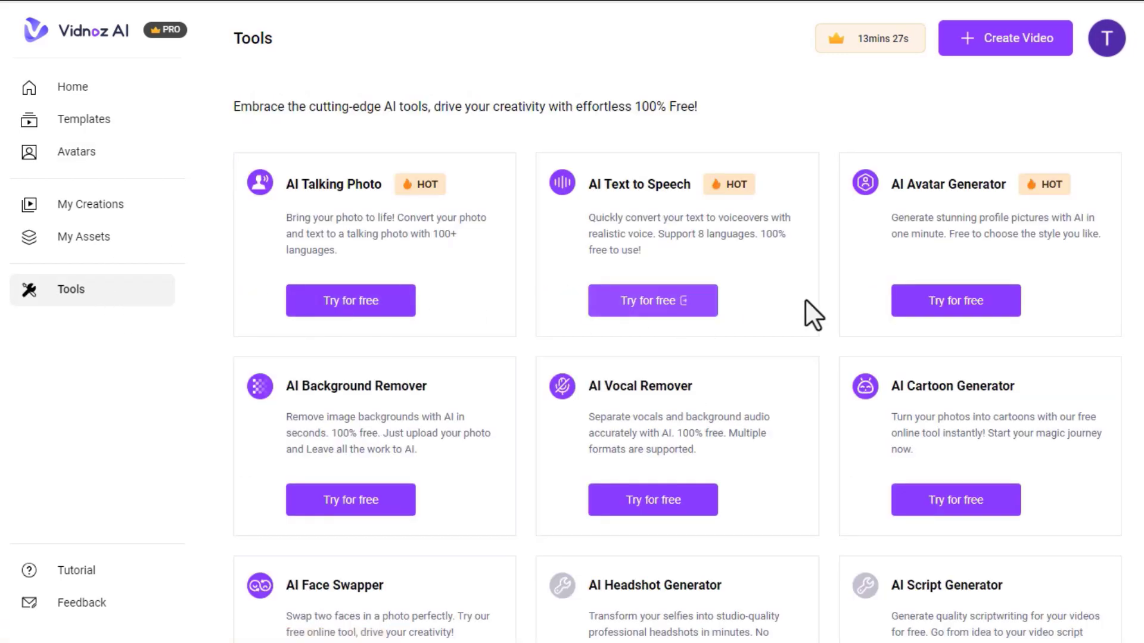
Generate female avatars in the AI Avatar Generator from the prompt 'a beautiful gire'
{"action": "left_click", "coordinate": [961, 311]}
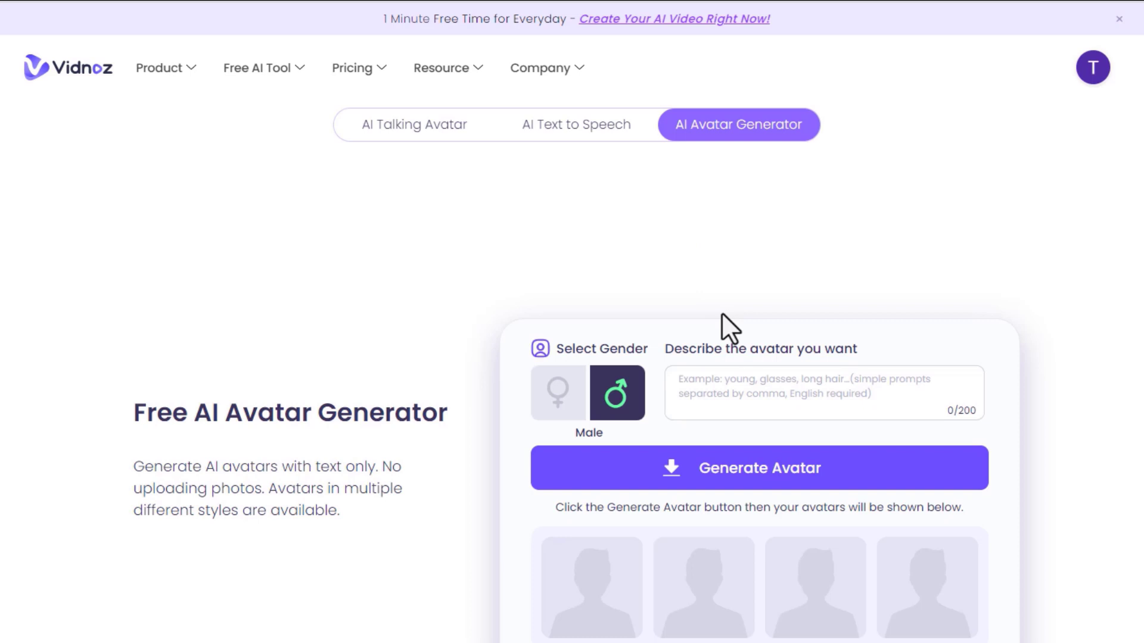
{"action": "scroll", "coordinate": [724, 280], "scroll_direction": "down", "scroll_amount": 3}
{"action": "left_click", "coordinate": [706, 225]}
{"action": "type", "text": "a b"}
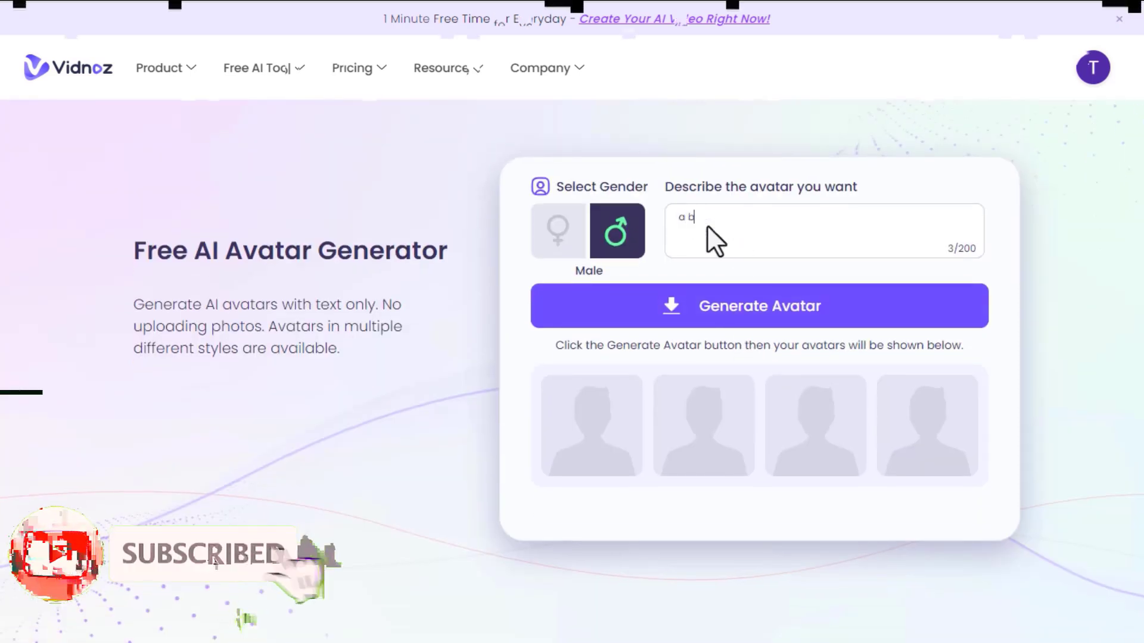
{"action": "type", "text": "eautiful gire"}
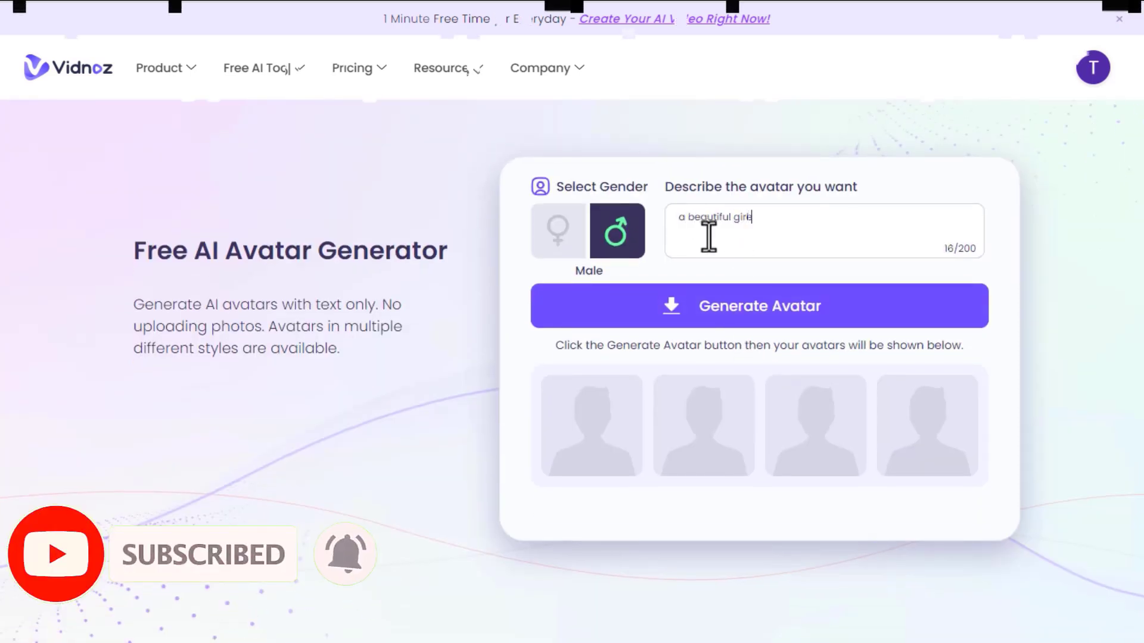
{"action": "left_click", "coordinate": [556, 247]}
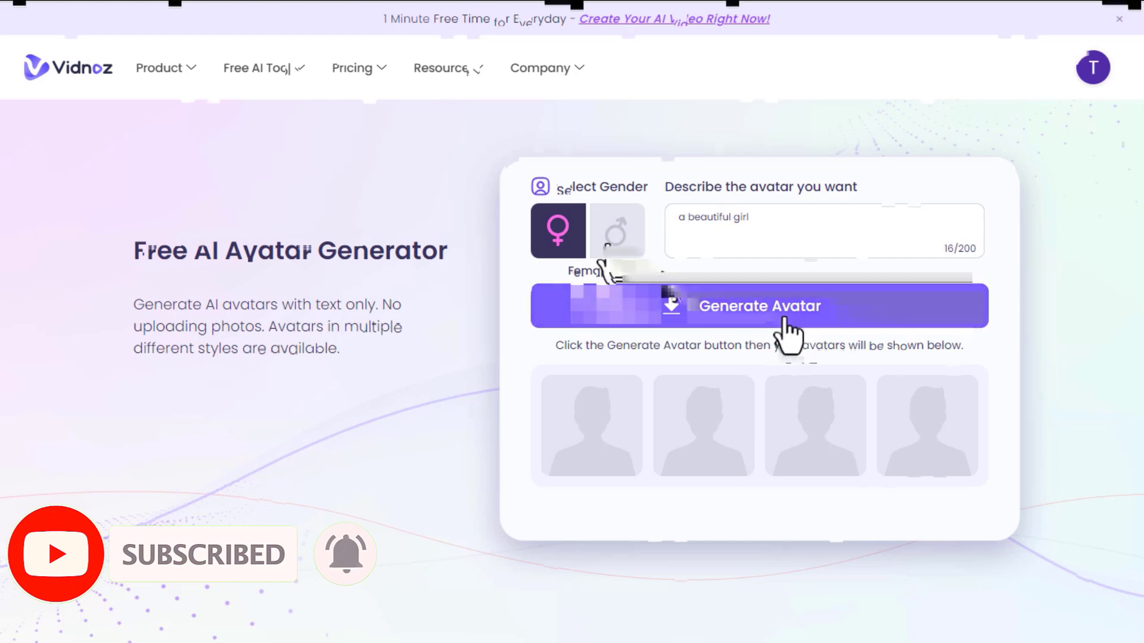
{"action": "left_click", "coordinate": [766, 327]}
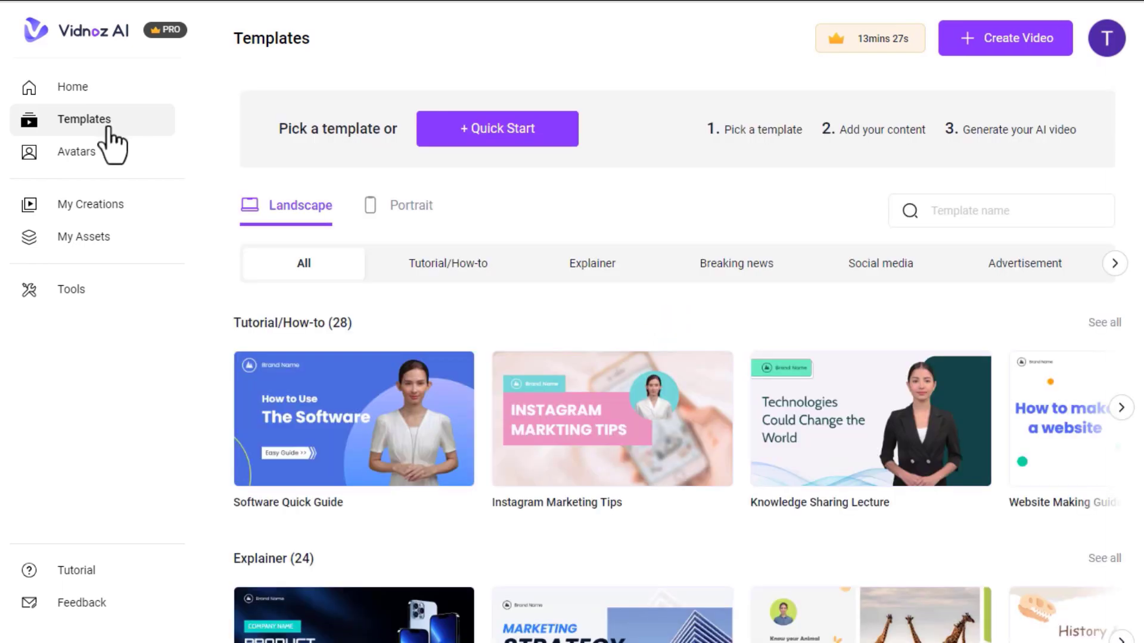
Start a new video from the Red Breaking News template in the Breaking news category
{"action": "left_click", "coordinate": [729, 275]}
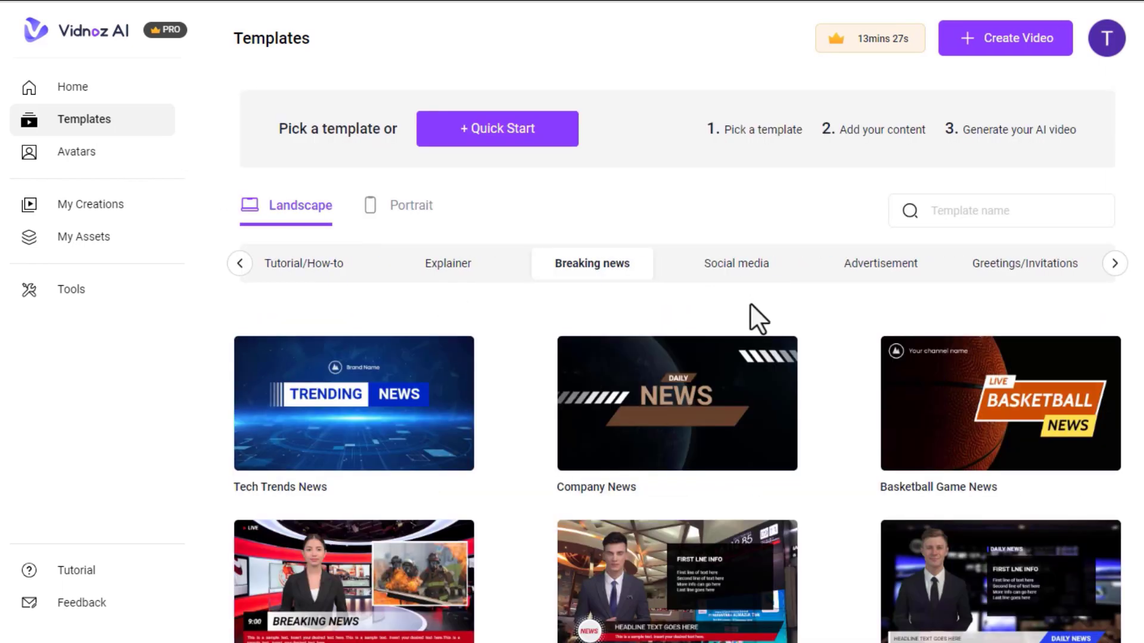
{"action": "scroll", "coordinate": [835, 373], "scroll_direction": "down", "scroll_amount": 1}
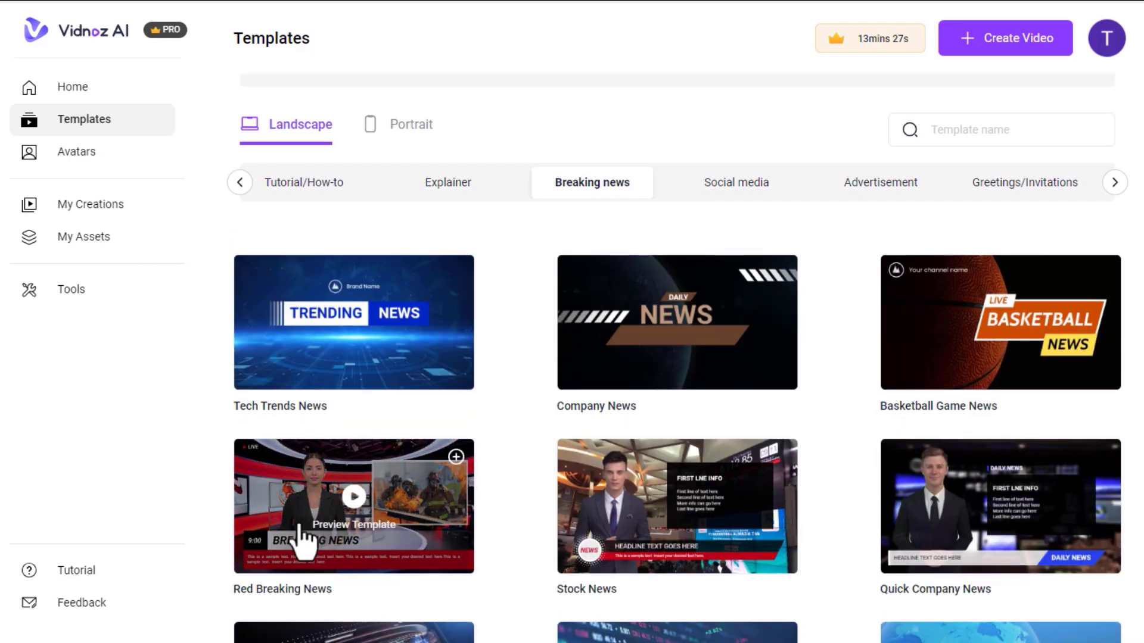
{"action": "left_click", "coordinate": [355, 514]}
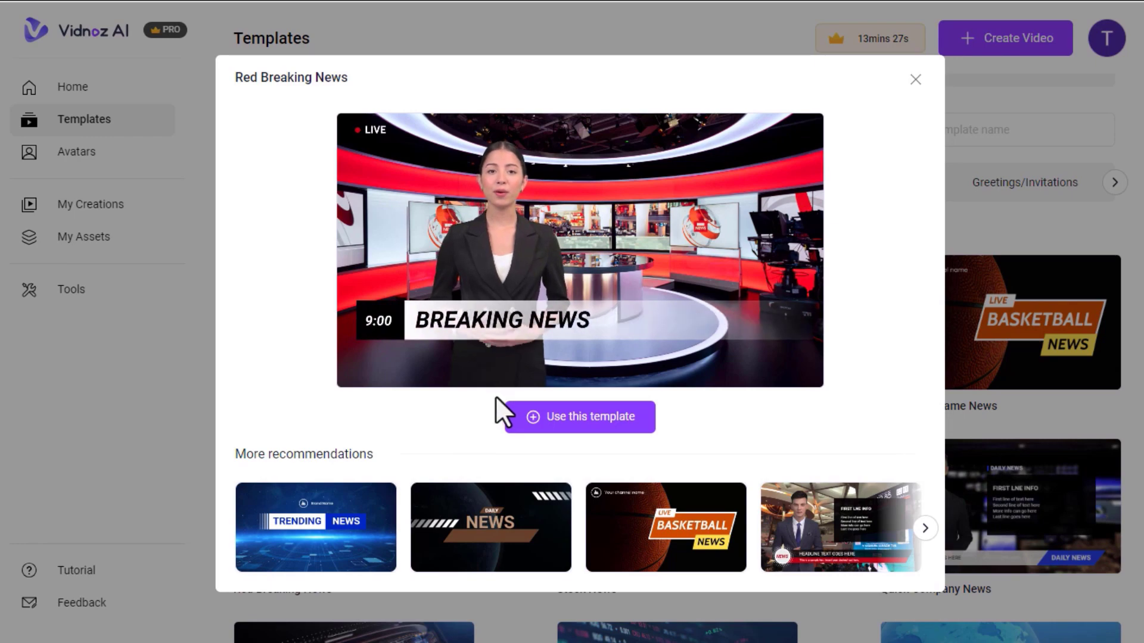
{"action": "left_click", "coordinate": [566, 420]}
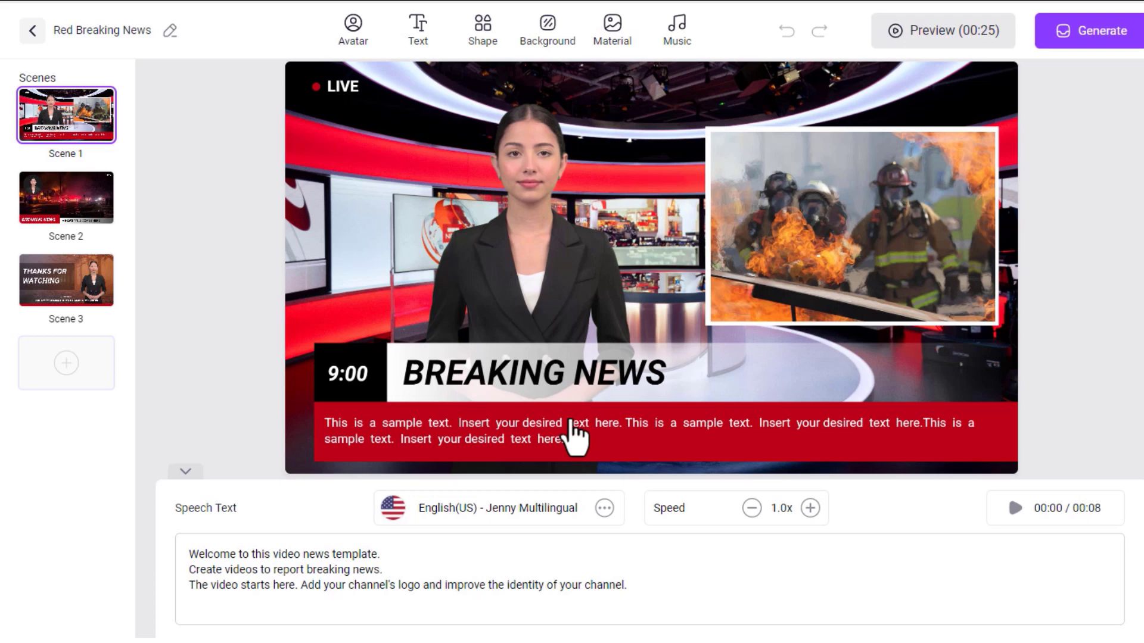
Swap scene 1's presenter for Nora - Business, then select the presenter and red caption
{"action": "left_click", "coordinate": [350, 33]}
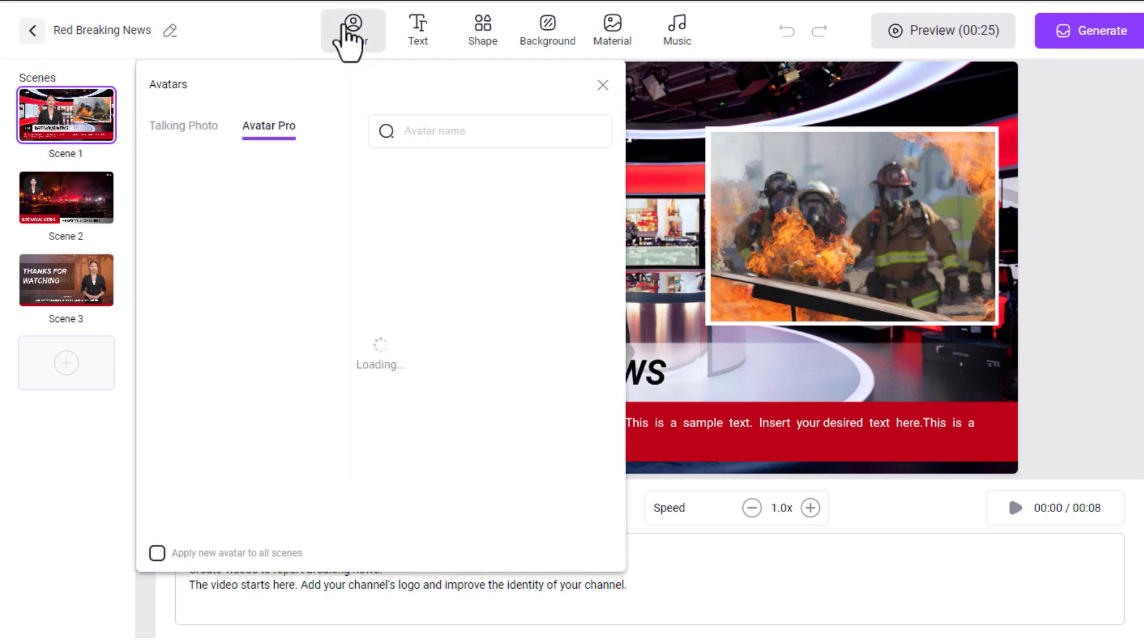
{"action": "scroll", "coordinate": [337, 286], "scroll_direction": "down", "scroll_amount": 1}
{"action": "scroll", "coordinate": [352, 301], "scroll_direction": "down", "scroll_amount": 5}
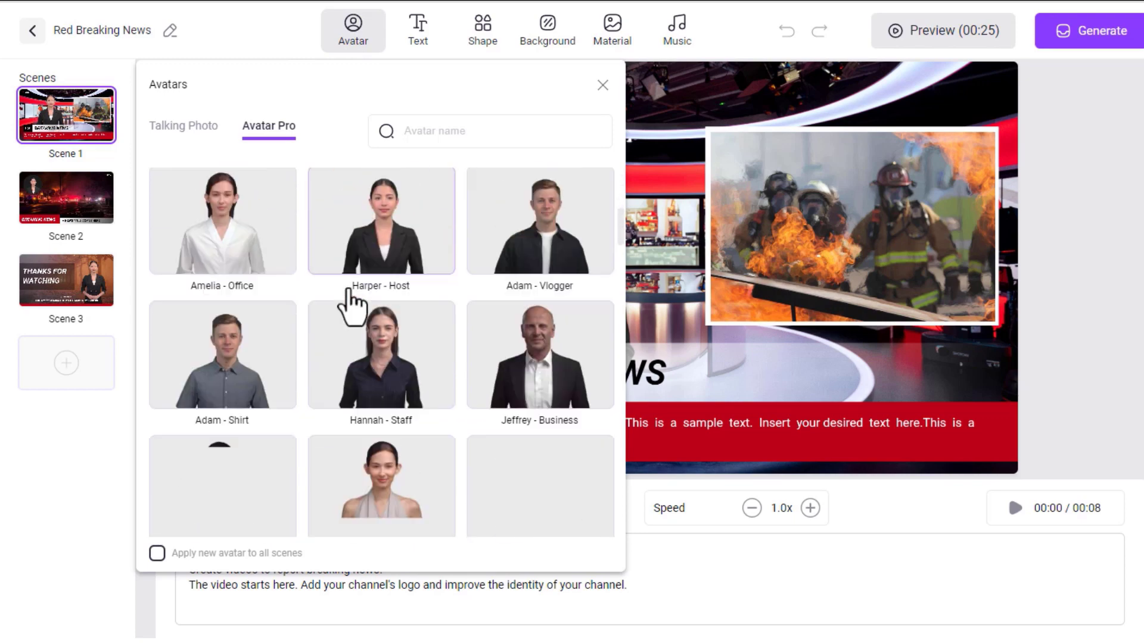
{"action": "scroll", "coordinate": [356, 303], "scroll_direction": "down", "scroll_amount": 5}
{"action": "scroll", "coordinate": [405, 334], "scroll_direction": "down", "scroll_amount": 3}
{"action": "scroll", "coordinate": [459, 362], "scroll_direction": "down", "scroll_amount": 5}
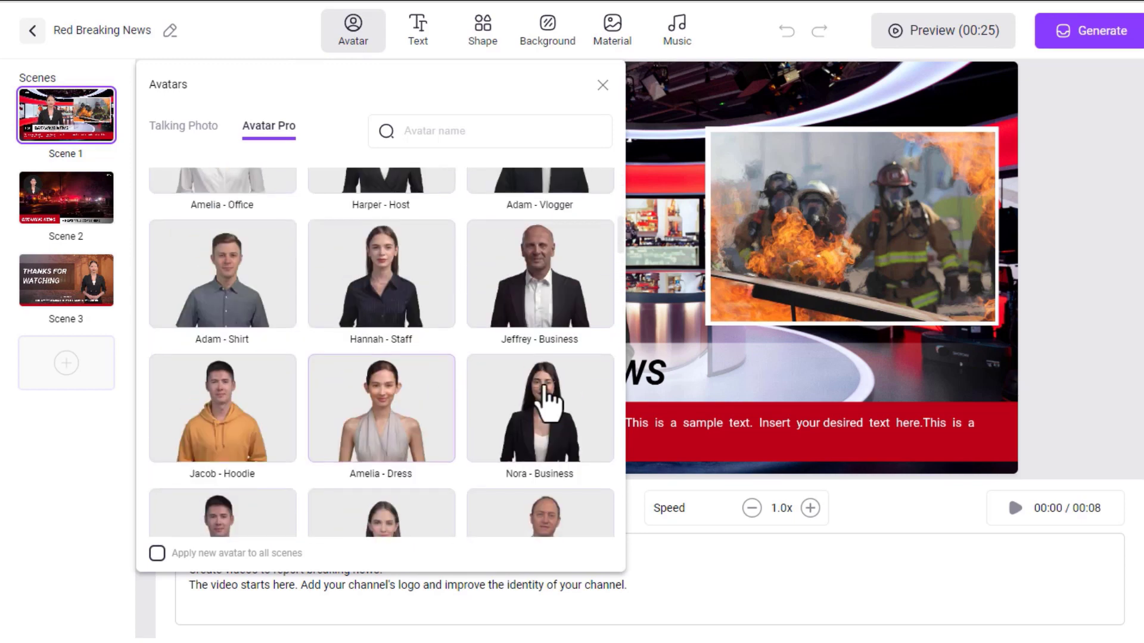
{"action": "left_click", "coordinate": [549, 424]}
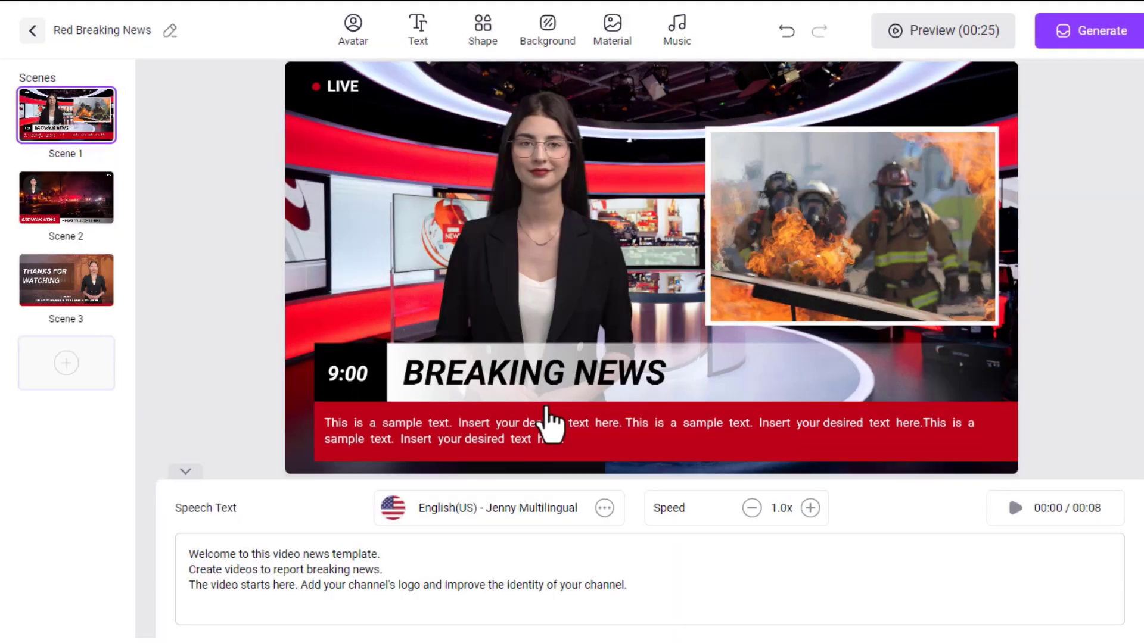
{"action": "left_click", "coordinate": [539, 239]}
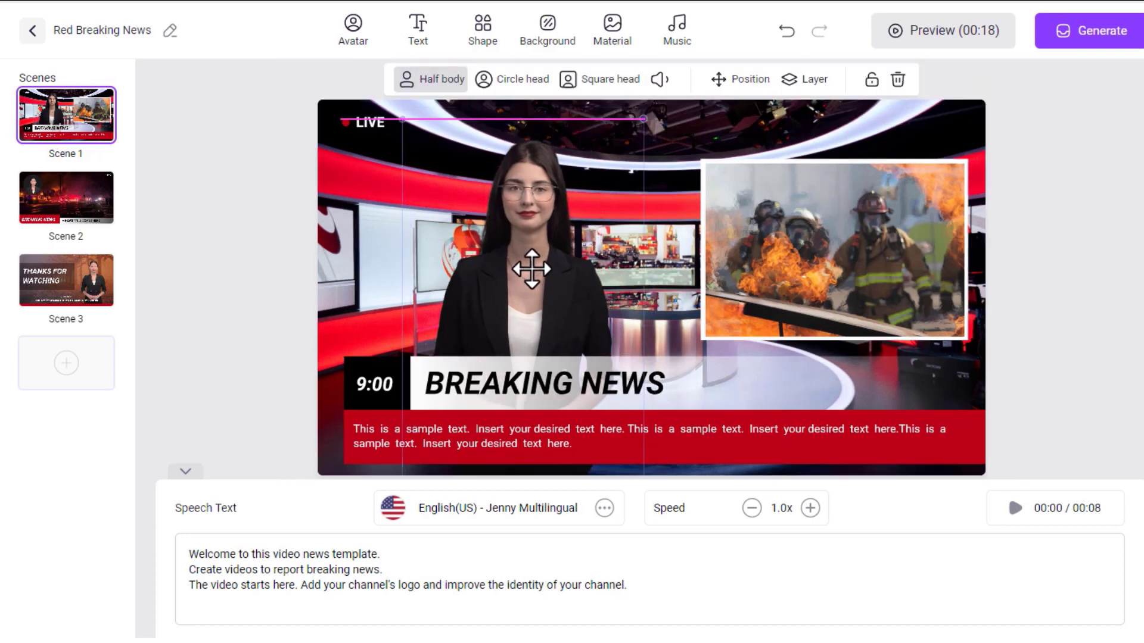
{"action": "left_click", "coordinate": [500, 316]}
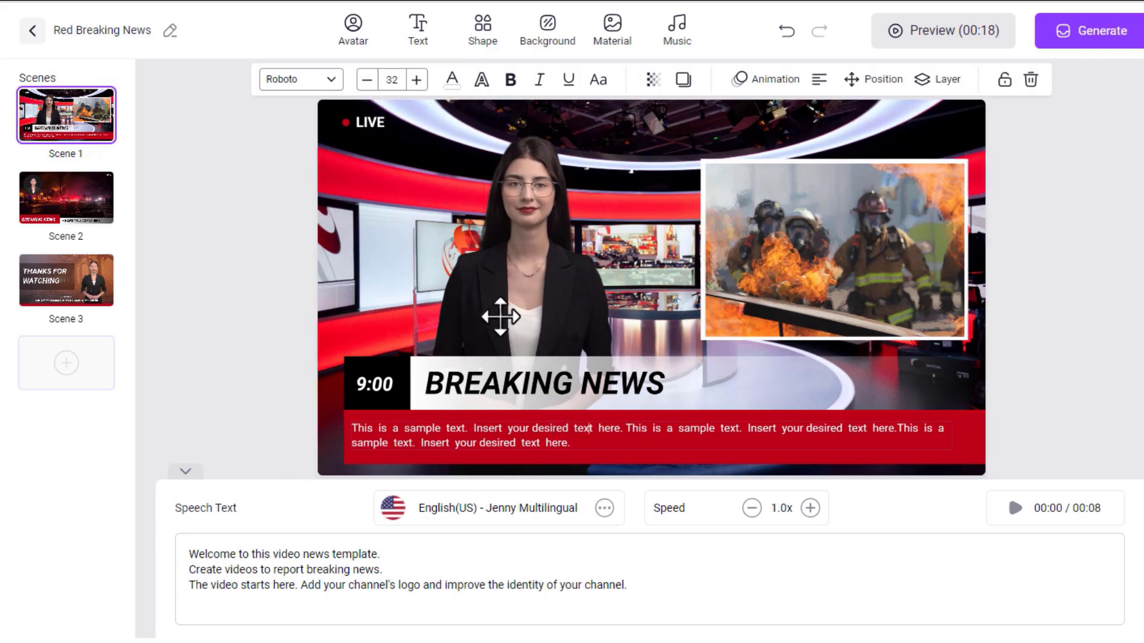
Delete the firefighter picture and add the Pakistan batsmen photo from uploaded assets
{"action": "left_click", "coordinate": [842, 259]}
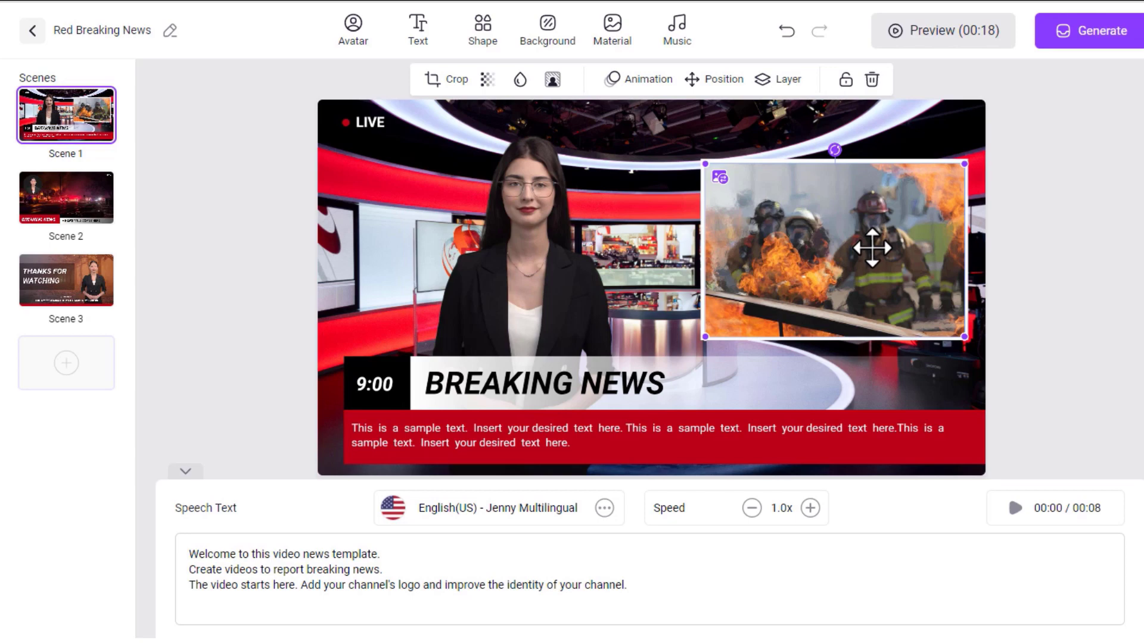
{"action": "left_click", "coordinate": [871, 80]}
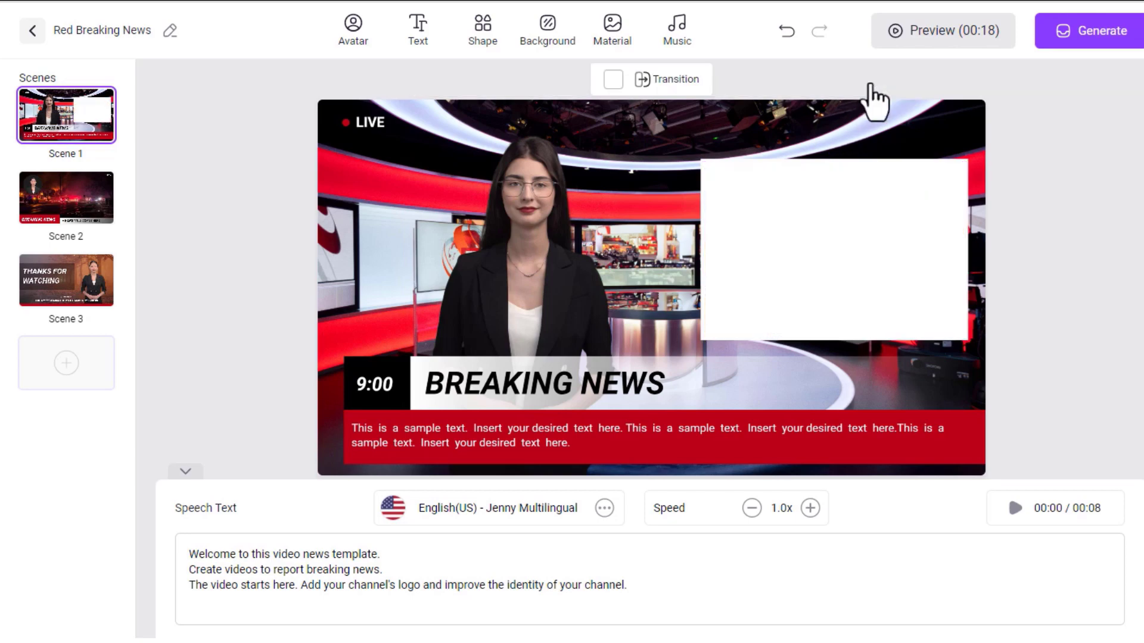
{"action": "left_click", "coordinate": [589, 49]}
{"action": "scroll", "coordinate": [875, 297], "scroll_direction": "down", "scroll_amount": 2}
{"action": "scroll", "coordinate": [872, 300], "scroll_direction": "down", "scroll_amount": 3}
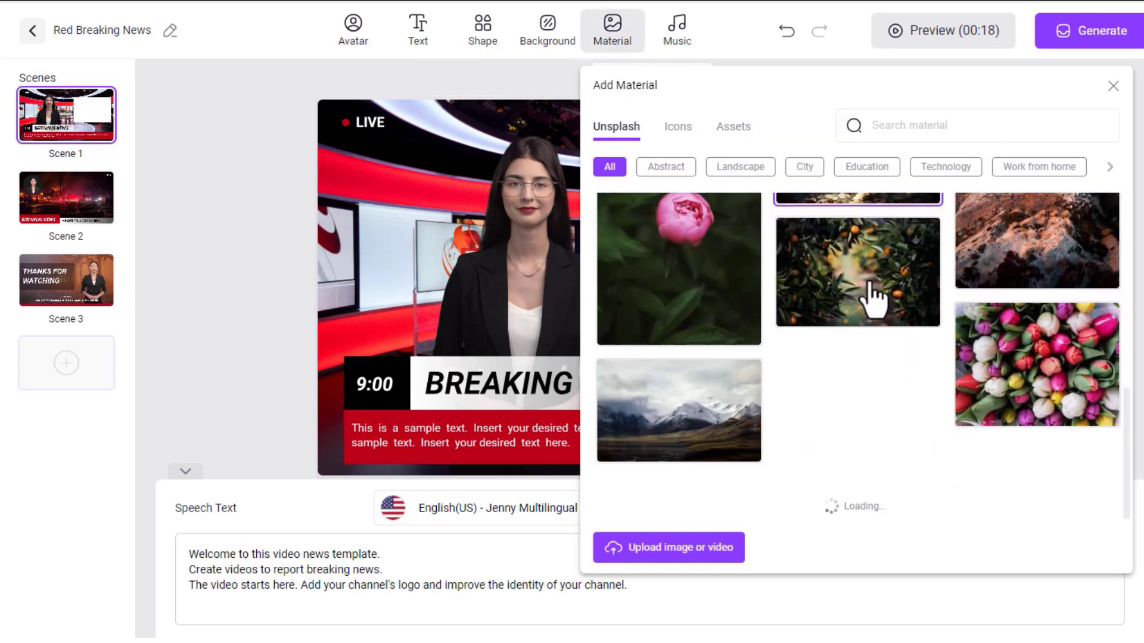
{"action": "scroll", "coordinate": [873, 301], "scroll_direction": "down", "scroll_amount": 3}
{"action": "scroll", "coordinate": [873, 301], "scroll_direction": "down", "scroll_amount": 3}
{"action": "scroll", "coordinate": [873, 300], "scroll_direction": "down", "scroll_amount": 3}
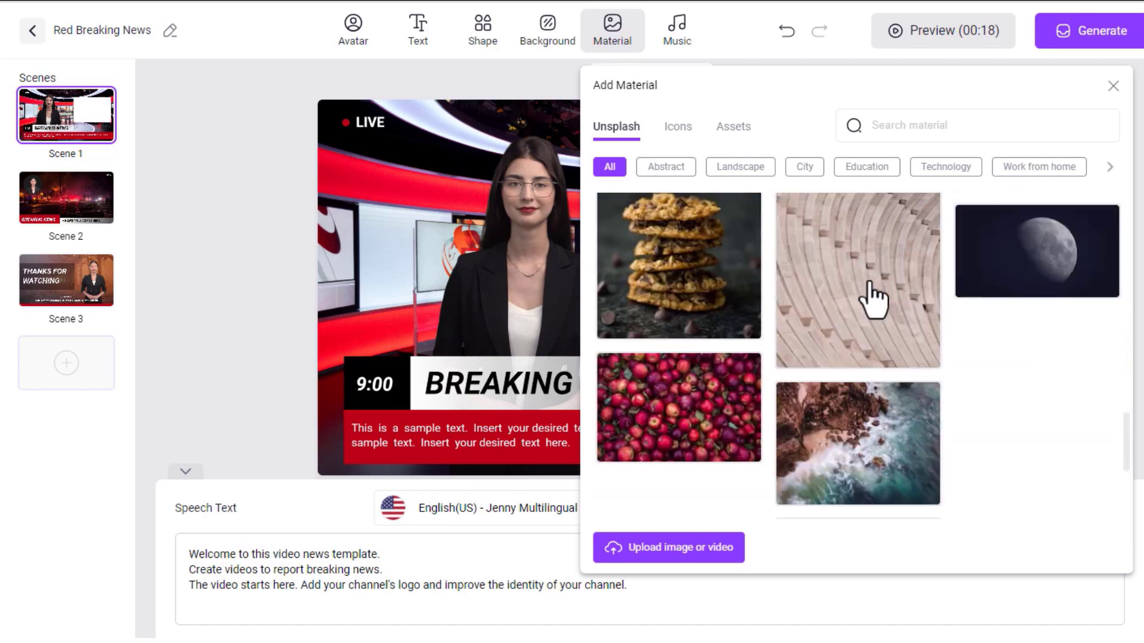
{"action": "scroll", "coordinate": [873, 301], "scroll_direction": "up", "scroll_amount": 5}
{"action": "scroll", "coordinate": [870, 300], "scroll_direction": "up", "scroll_amount": 5}
{"action": "scroll", "coordinate": [834, 339], "scroll_direction": "up", "scroll_amount": 3}
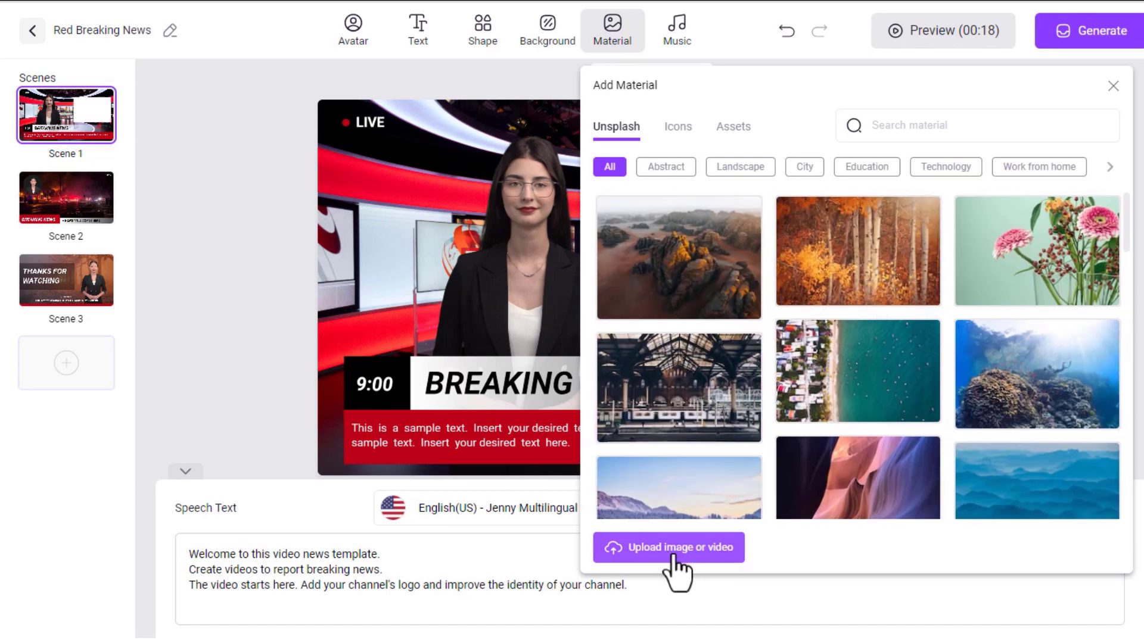
{"action": "left_click", "coordinate": [733, 126]}
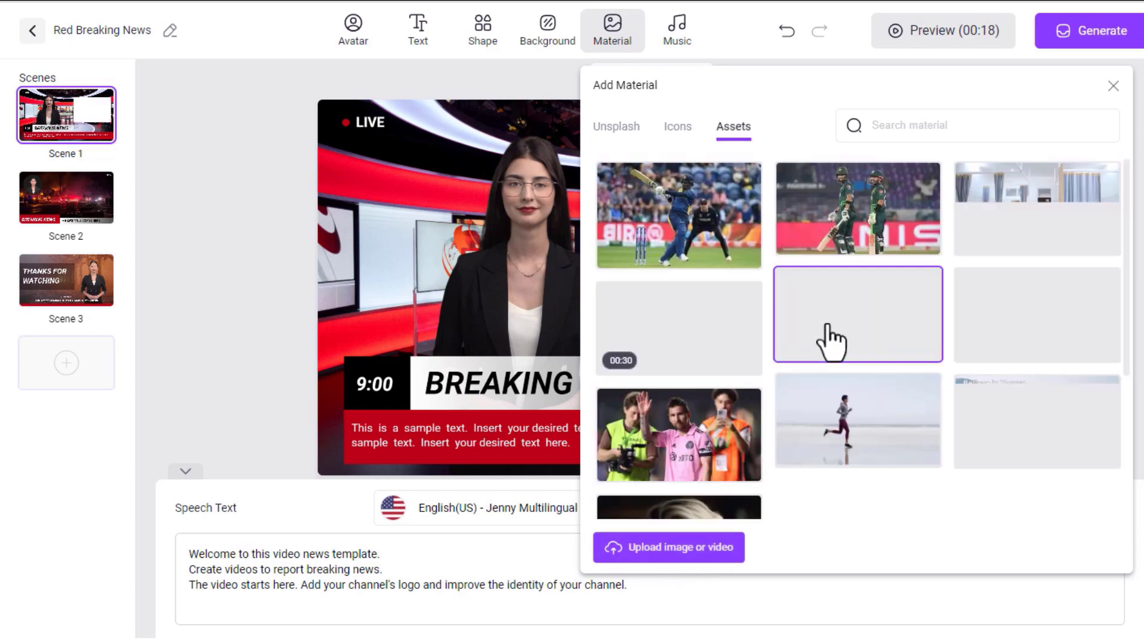
{"action": "left_click", "coordinate": [858, 209]}
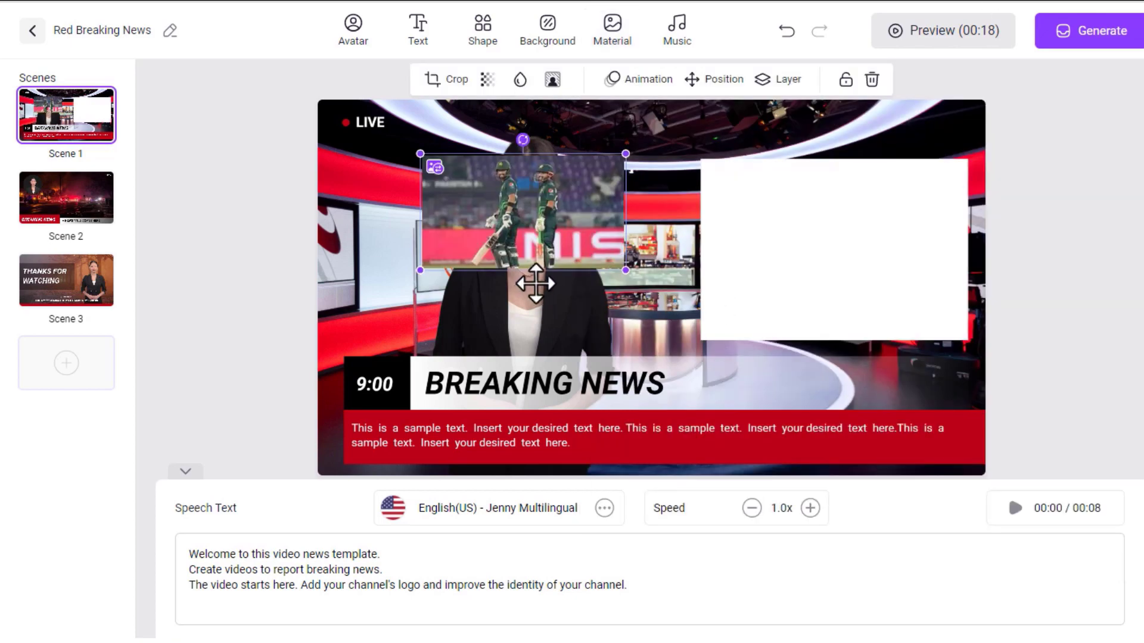
Move the batsmen photo onto the white box and resize photo and box to match
{"action": "mouse_move", "coordinate": [531, 281]}
{"action": "left_mouse_down"}
{"action": "mouse_move", "coordinate": [727, 230]}
{"action": "mouse_move", "coordinate": [792, 250]}
{"action": "mouse_move", "coordinate": [765, 240]}
{"action": "left_mouse_up"}
{"action": "left_click", "coordinate": [692, 255]}
{"action": "left_click_drag", "start_coordinate": [894, 312], "coordinate": [964, 321]}
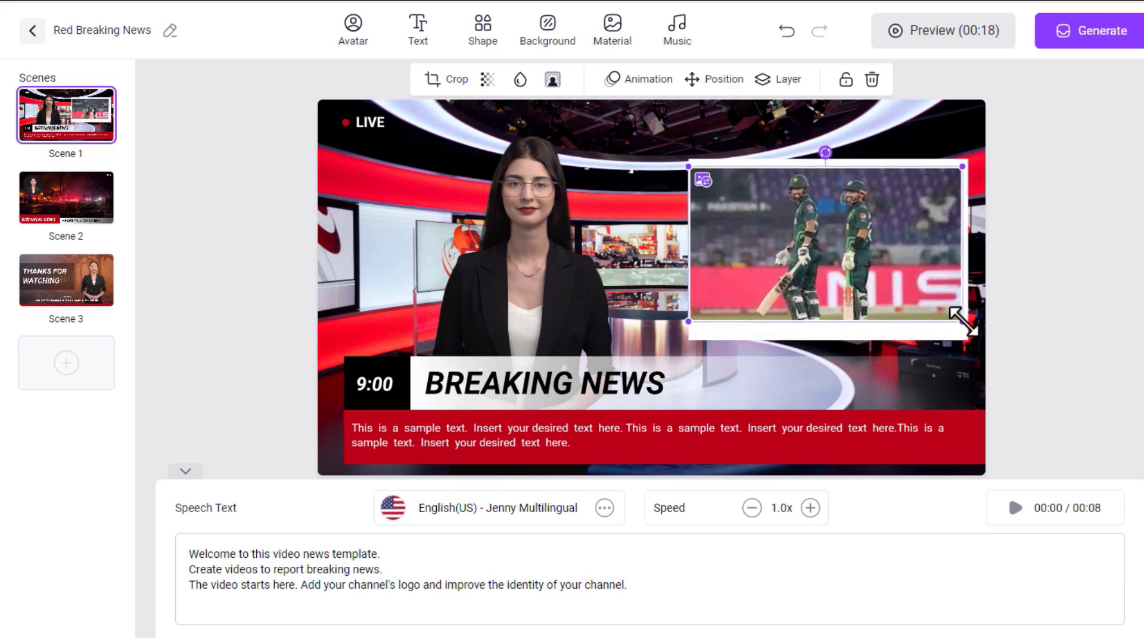
{"action": "left_click", "coordinate": [843, 337]}
{"action": "left_click_drag", "start_coordinate": [828, 341], "coordinate": [828, 326]}
{"action": "left_click_drag", "start_coordinate": [828, 159], "coordinate": [828, 166]}
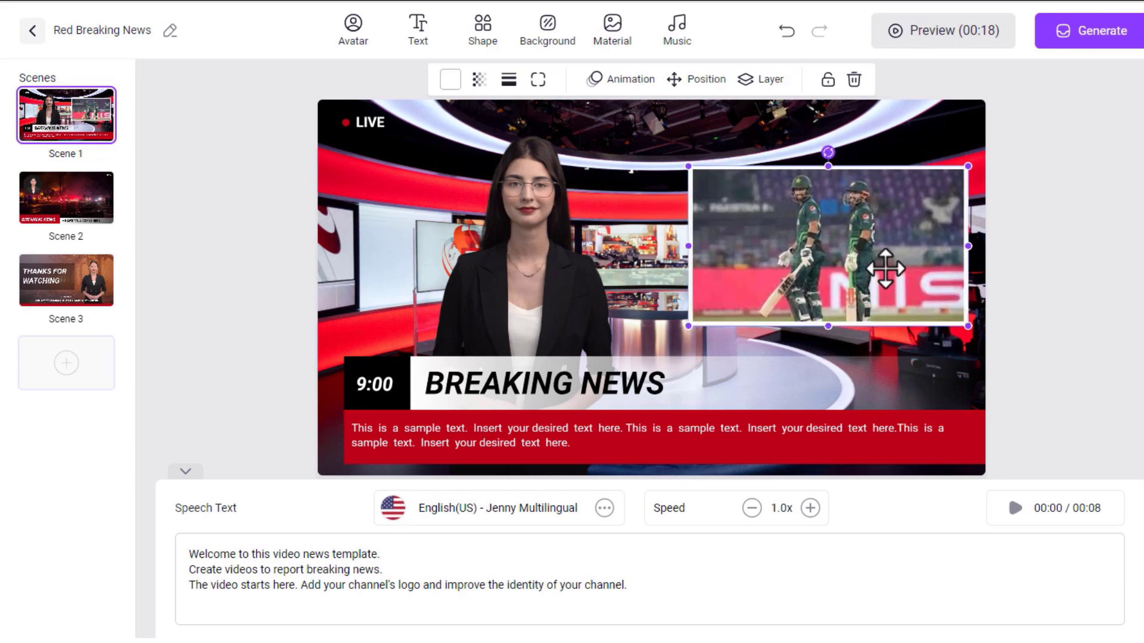
{"action": "left_click", "coordinate": [810, 232]}
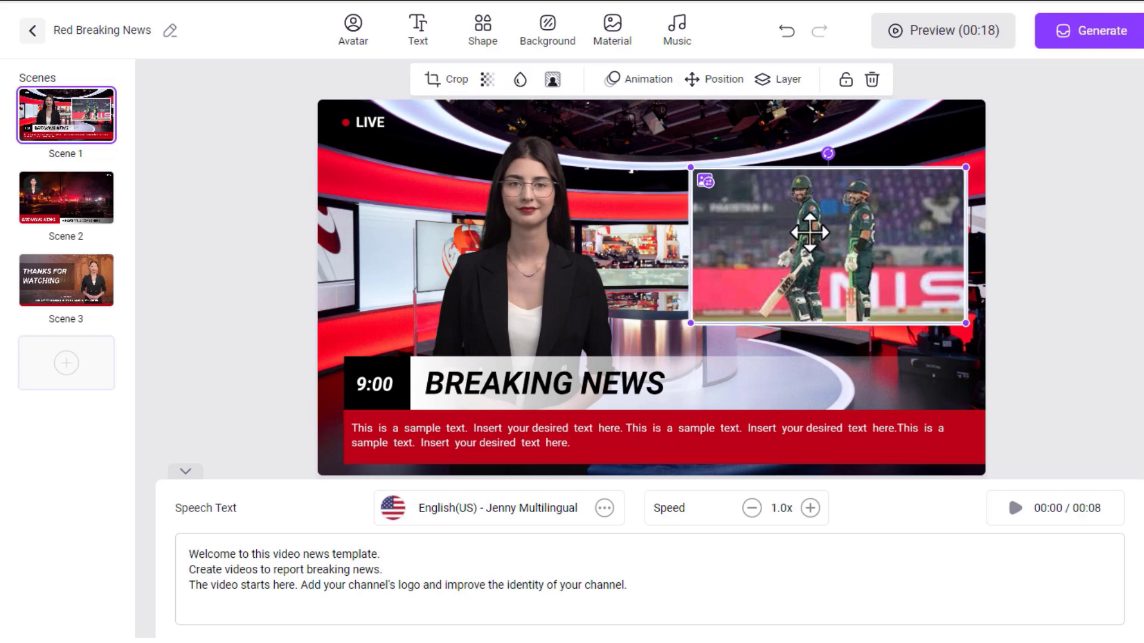
Give the batsmen photo a 1-second Fade scale in entrance, 5 s delay, Smooth velocity
{"action": "left_click", "coordinate": [647, 89]}
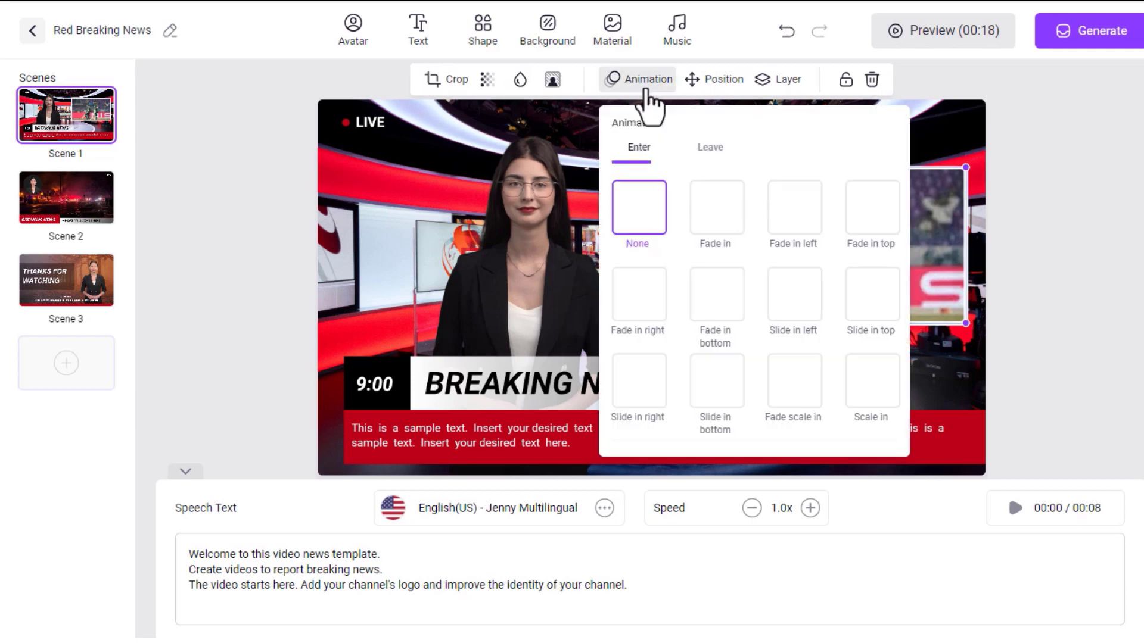
{"action": "left_click", "coordinate": [795, 396]}
{"action": "type", "text": "5"}
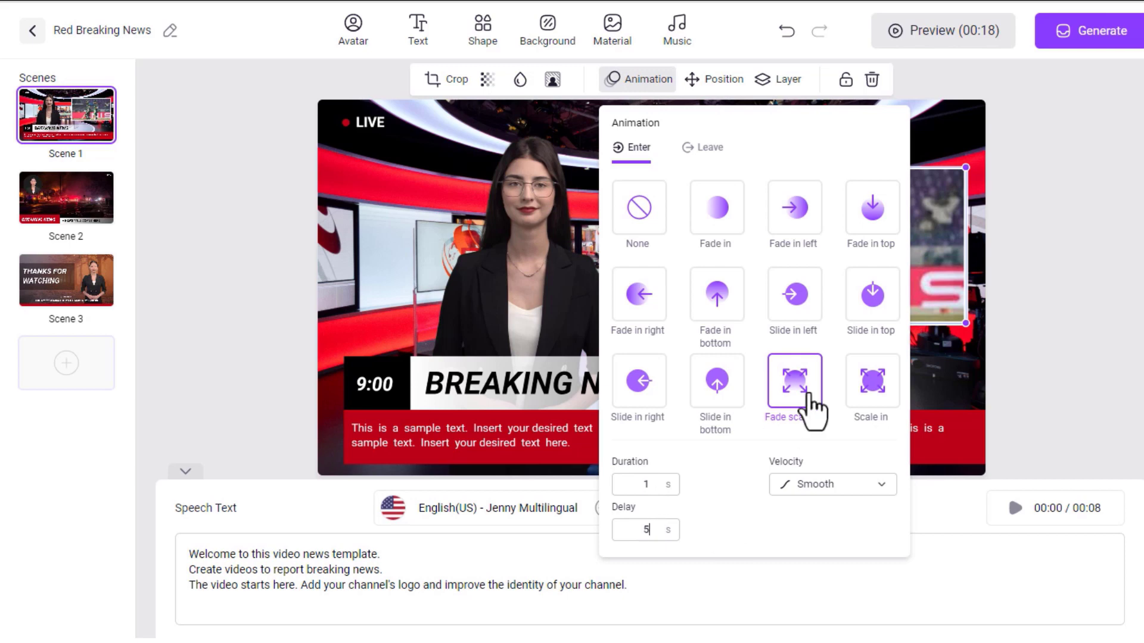
{"action": "left_click", "coordinate": [830, 484]}
{"action": "left_click", "coordinate": [1014, 377]}
{"action": "left_click", "coordinate": [643, 452]}
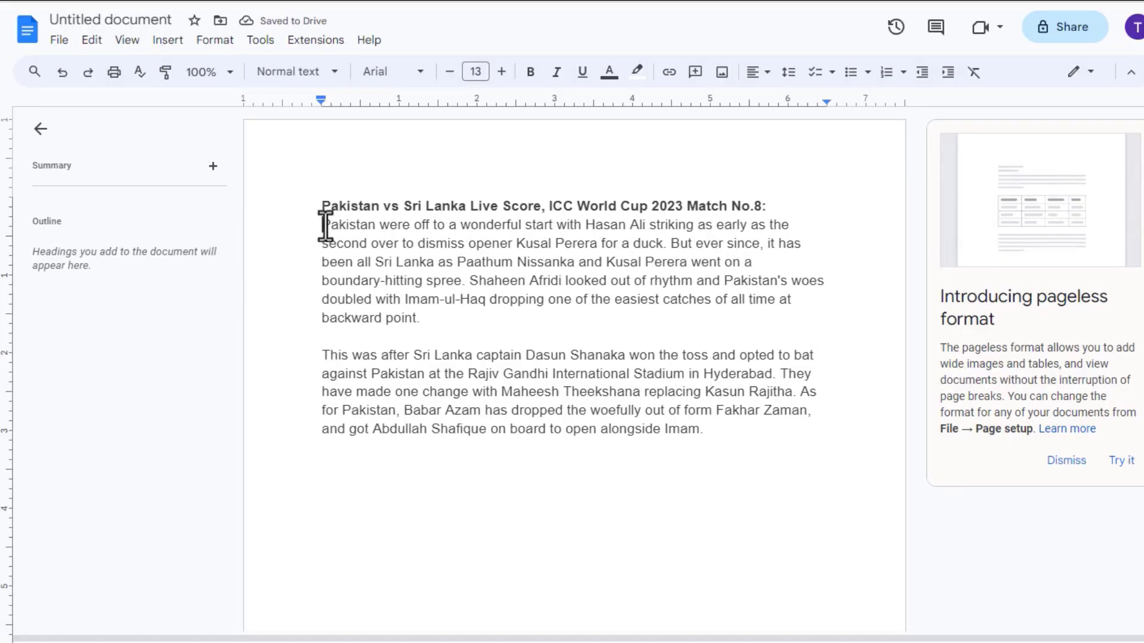
Replace Scene 1's speech text with the copied sentence about Pakistan's wonderful start
{"action": "left_click_drag", "start_coordinate": [324, 222], "coordinate": [666, 243]}
{"action": "right_click", "coordinate": [643, 216]}
{"action": "key", "text": "Escape"}
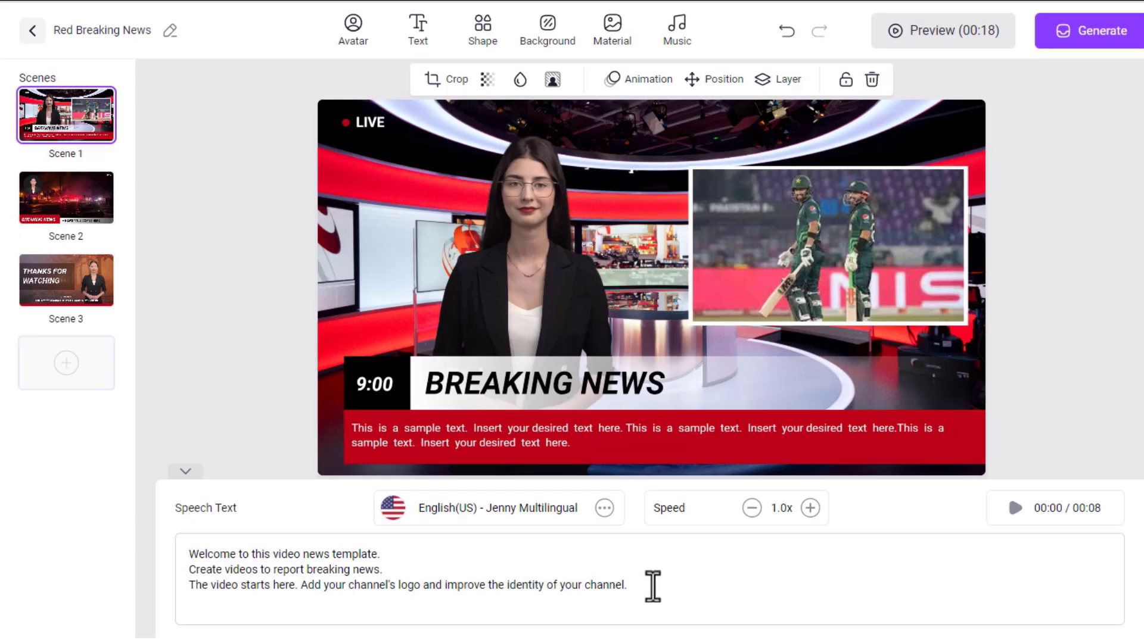
{"action": "key", "text": "ctrl+a"}
{"action": "right_click", "coordinate": [436, 567]}
{"action": "left_click", "coordinate": [492, 369]}
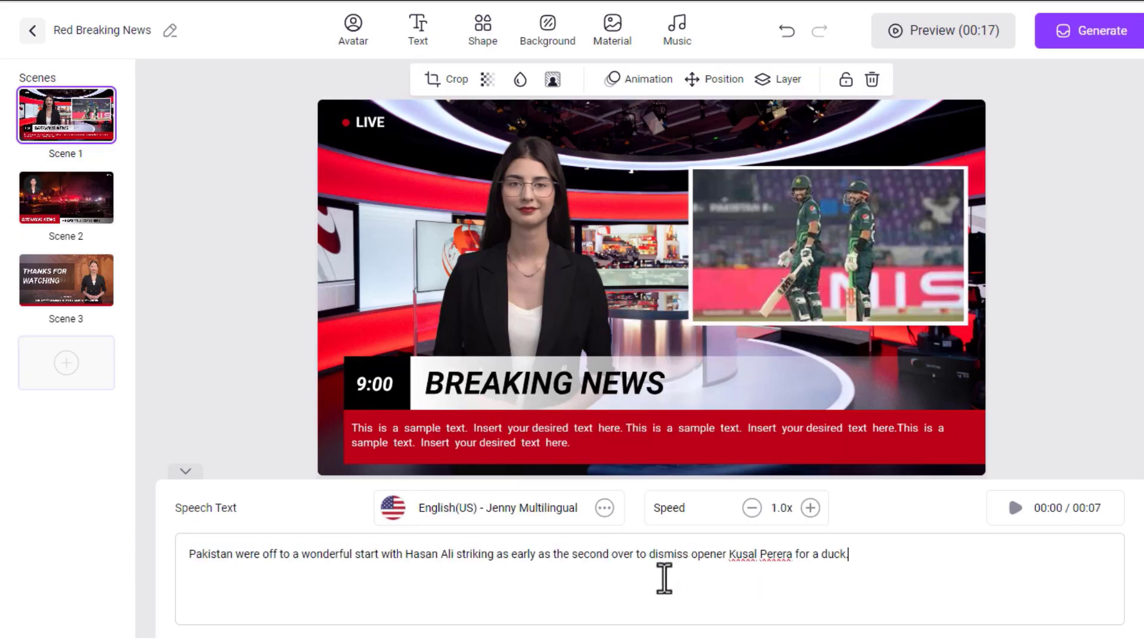
Set the narration voice to English(US) Jenny in the Newscast style
{"action": "left_click", "coordinate": [604, 509]}
{"action": "left_click", "coordinate": [474, 166]}
{"action": "scroll", "coordinate": [475, 333], "scroll_direction": "down", "scroll_amount": 2}
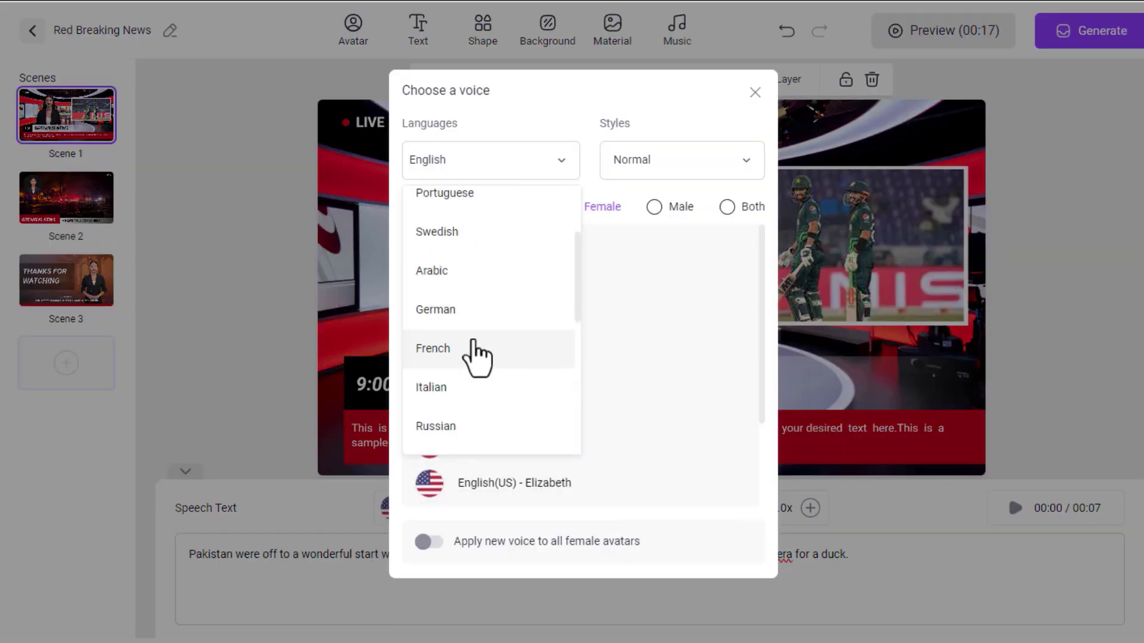
{"action": "scroll", "coordinate": [474, 343], "scroll_direction": "up", "scroll_amount": 3}
{"action": "left_click", "coordinate": [475, 214]}
{"action": "left_click", "coordinate": [731, 162]}
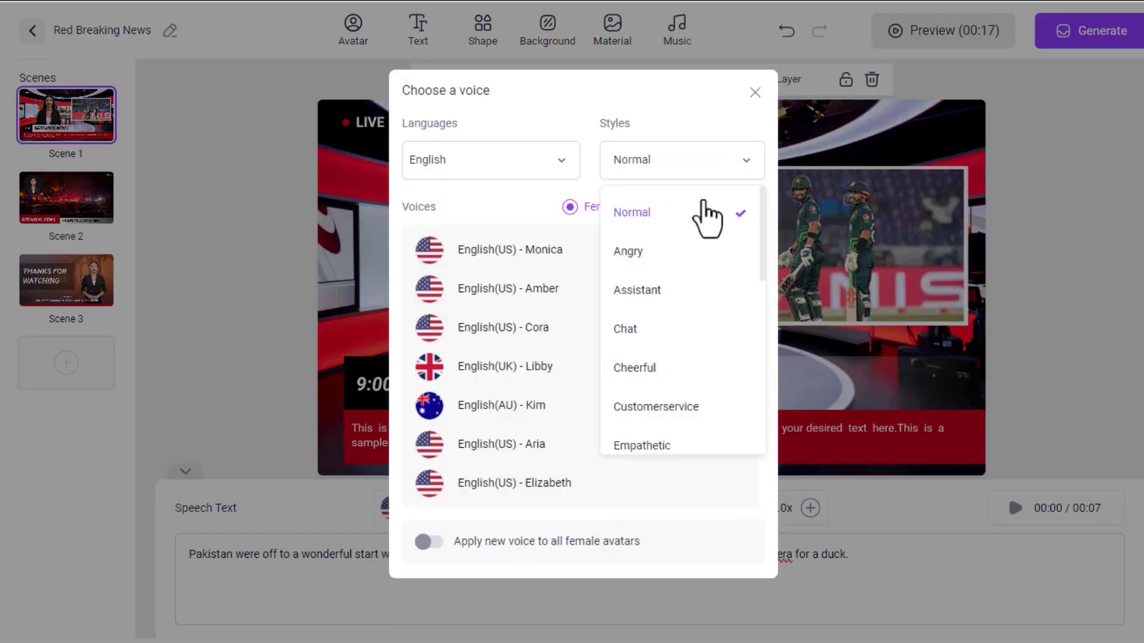
{"action": "scroll", "coordinate": [677, 294], "scroll_direction": "down", "scroll_amount": 3}
{"action": "scroll", "coordinate": [638, 274], "scroll_direction": "down", "scroll_amount": 2}
{"action": "left_click", "coordinate": [649, 235]}
{"action": "left_click", "coordinate": [726, 207]}
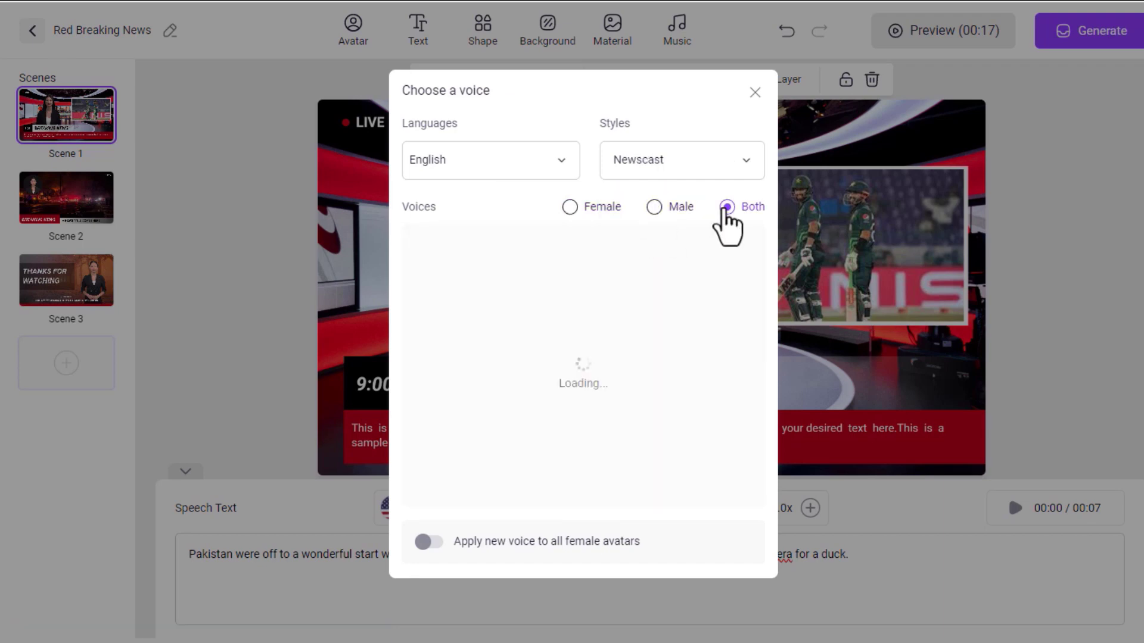
{"action": "left_click", "coordinate": [572, 207]}
{"action": "mouse_move", "coordinate": [581, 250]}
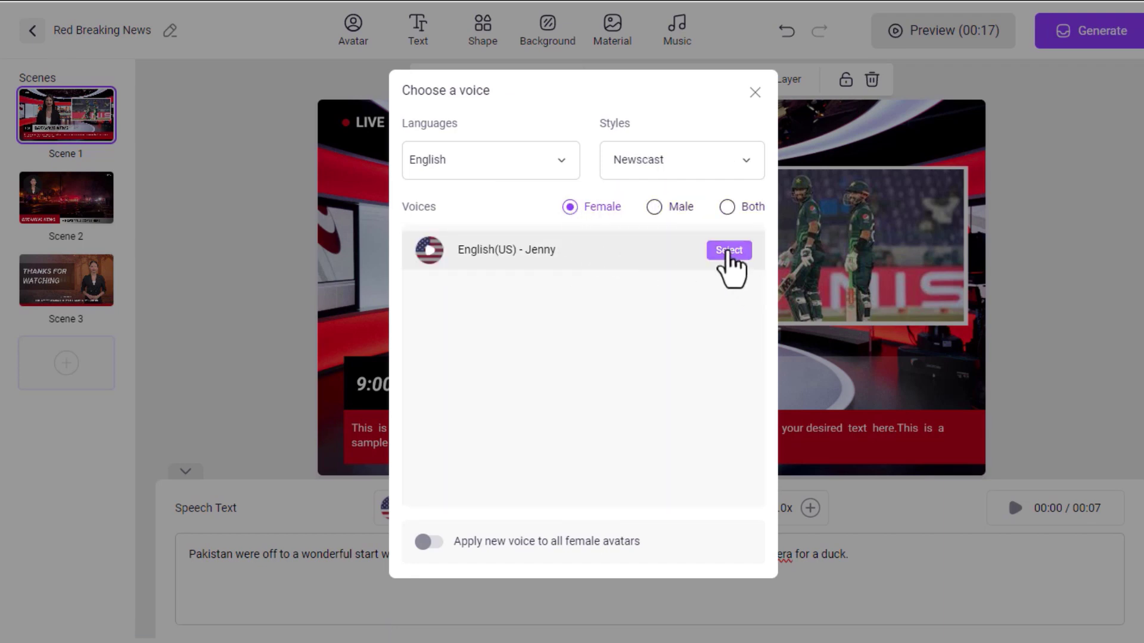
{"action": "left_click", "coordinate": [728, 250]}
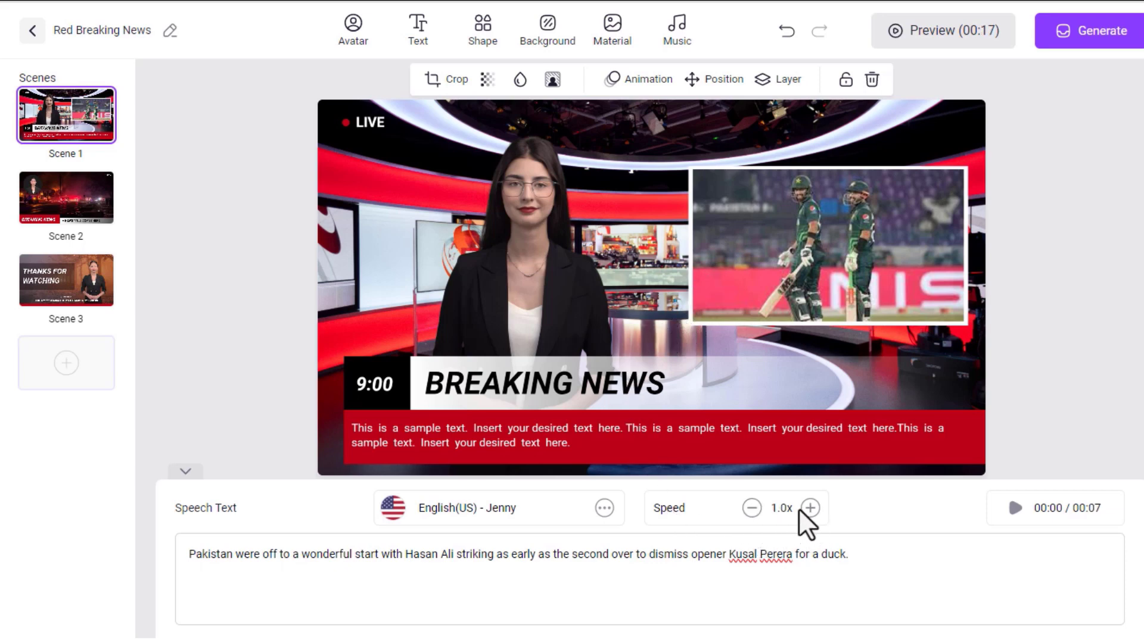
Stop the narration playback and set Scene 1's transition to Fade to black
{"action": "left_click", "coordinate": [1015, 508]}
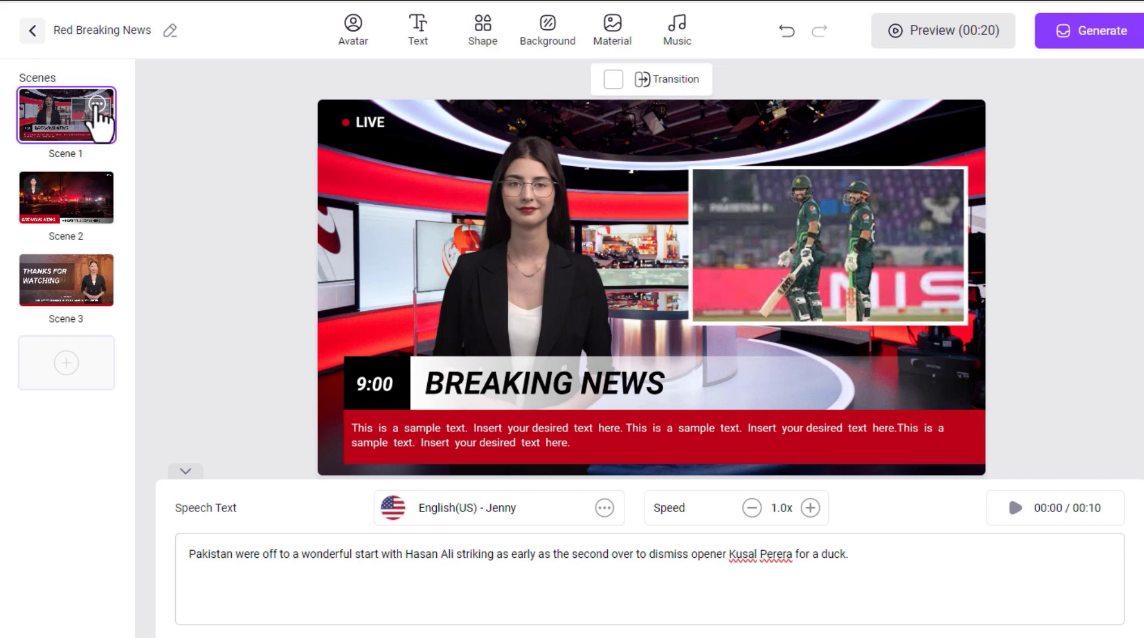
{"action": "left_click", "coordinate": [97, 105]}
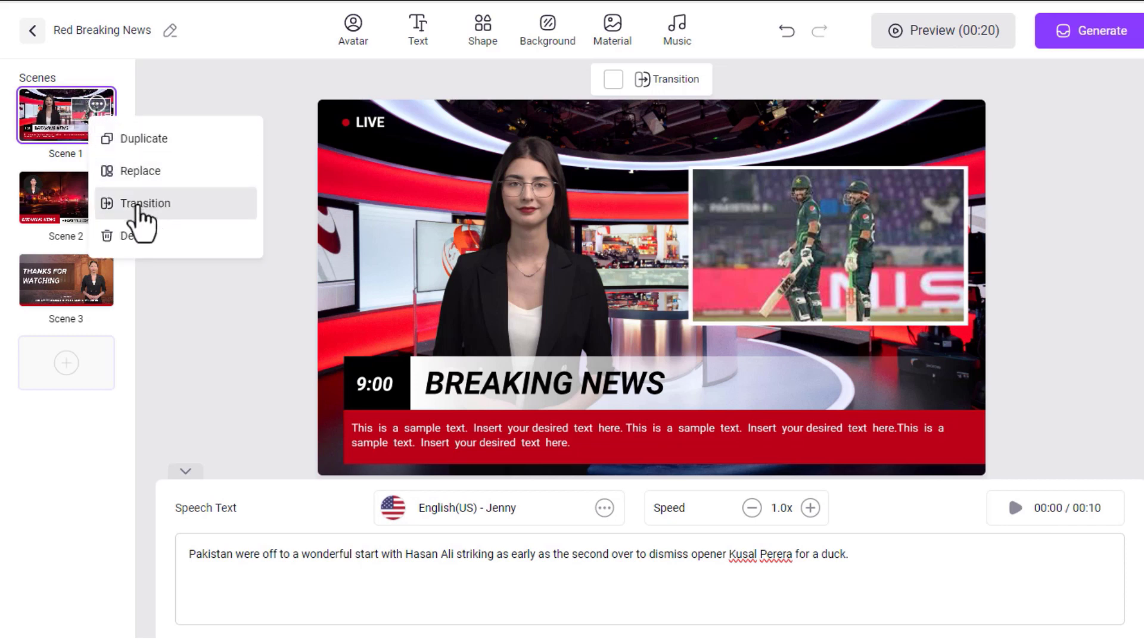
{"action": "left_click", "coordinate": [138, 204]}
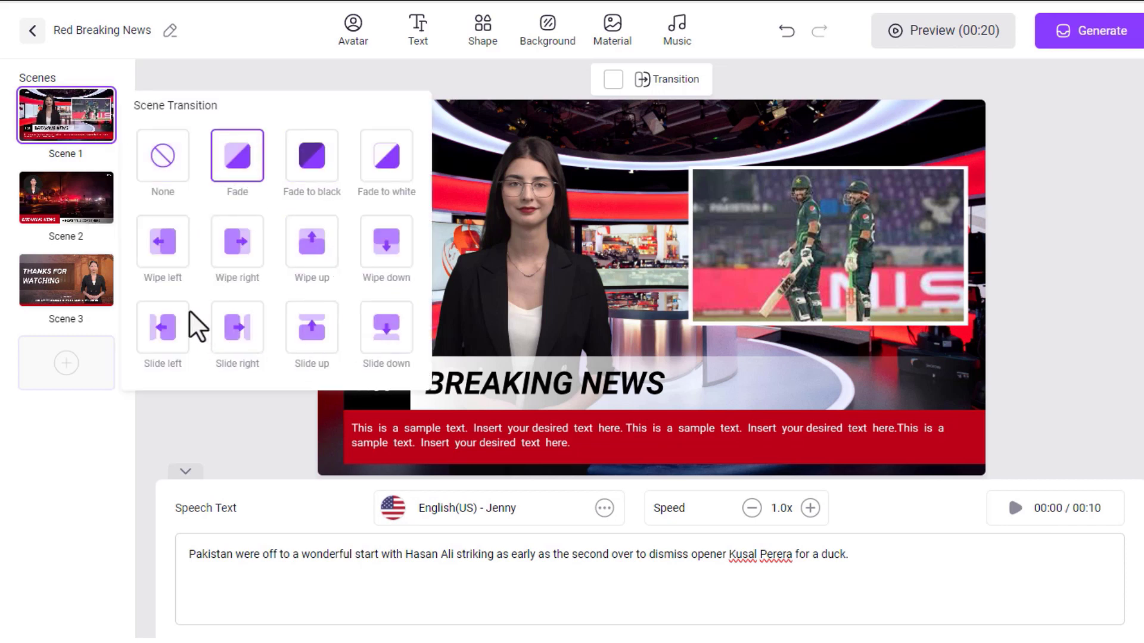
{"action": "left_click", "coordinate": [311, 179]}
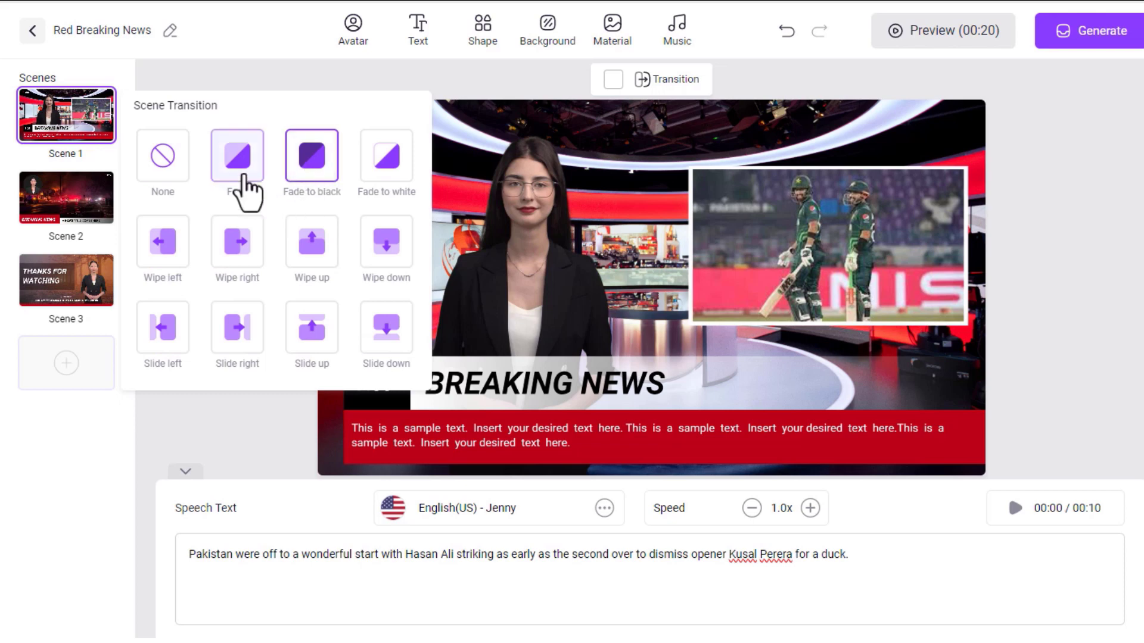
{"action": "left_click", "coordinate": [242, 78]}
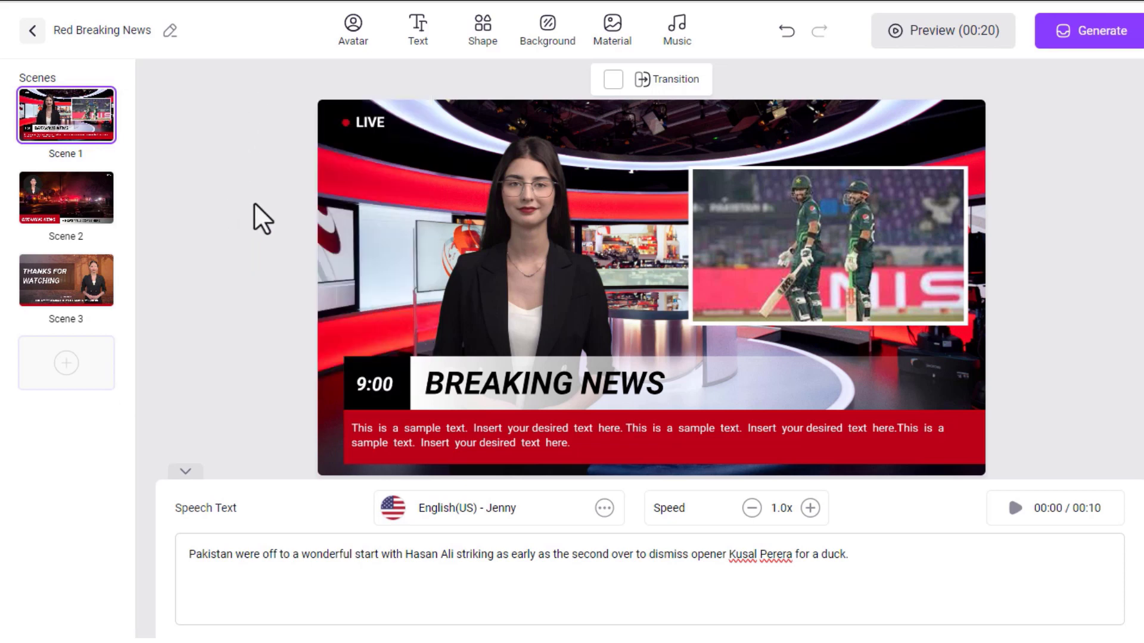
Frame Scene 2's presenter as a square headshot with a new backdrop colour, moved lower left
{"action": "left_click", "coordinate": [65, 204]}
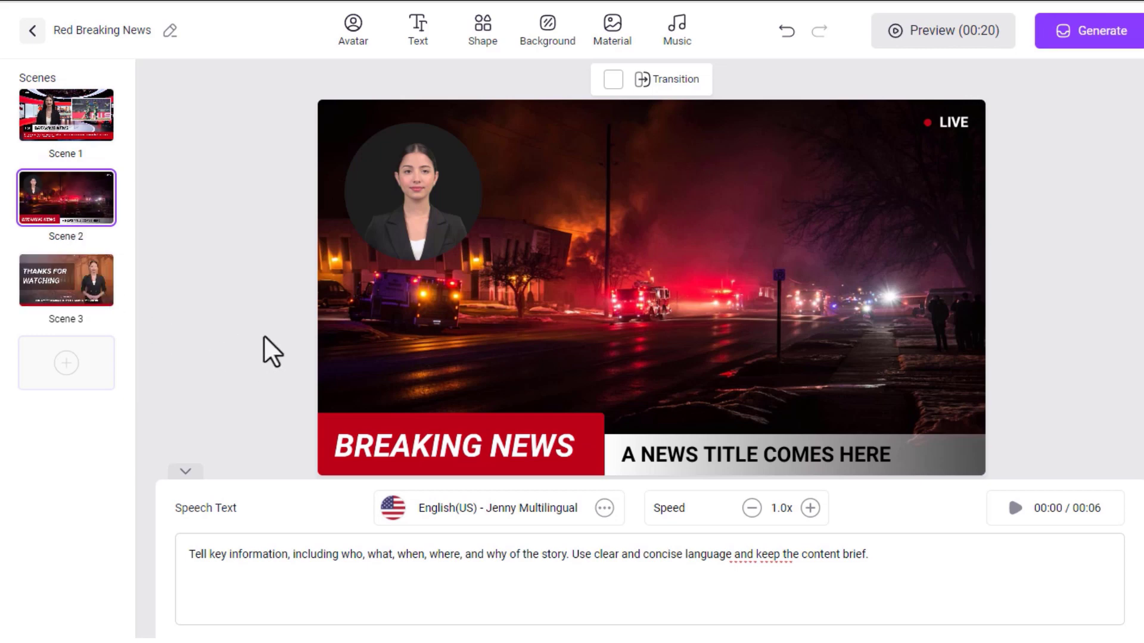
{"action": "left_click", "coordinate": [426, 204]}
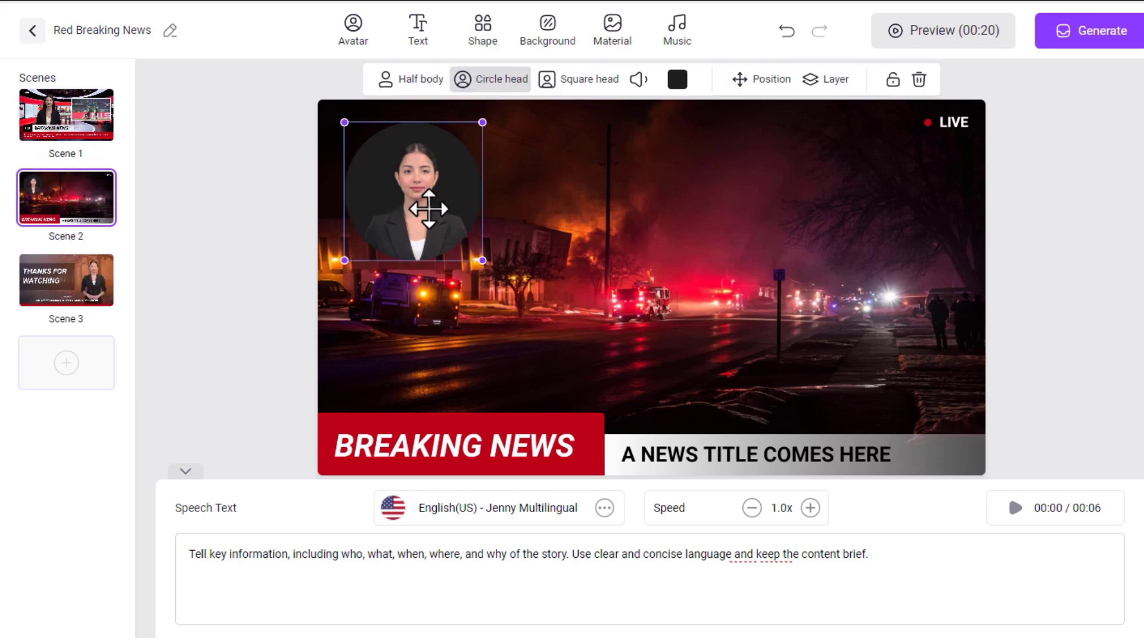
{"action": "left_click", "coordinate": [405, 83]}
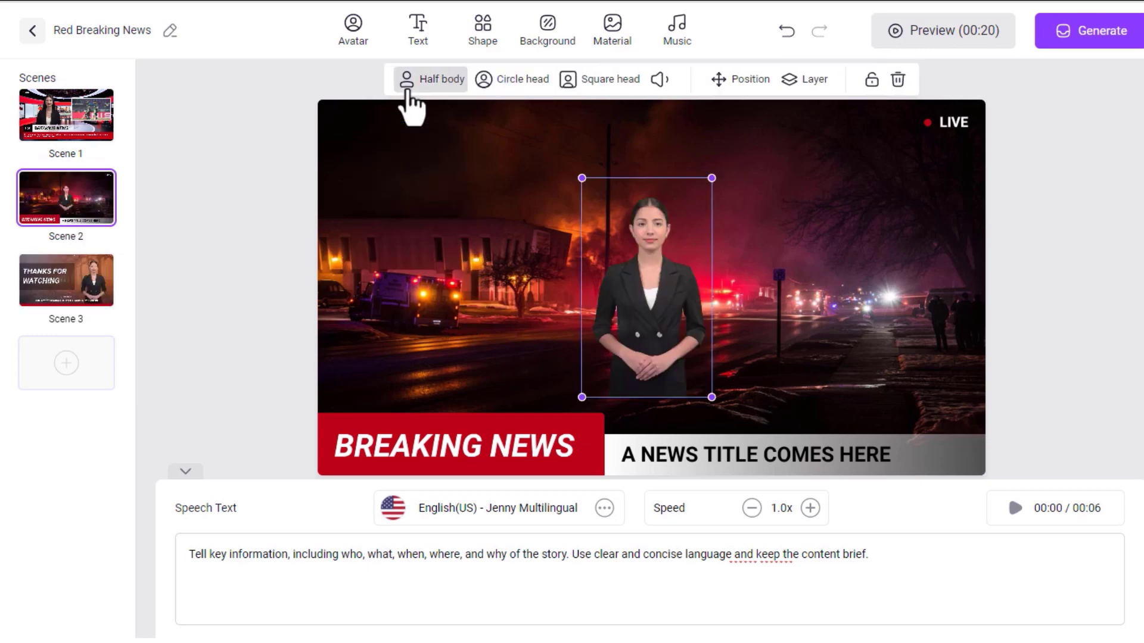
{"action": "left_click", "coordinate": [515, 84]}
{"action": "left_click", "coordinate": [582, 84]}
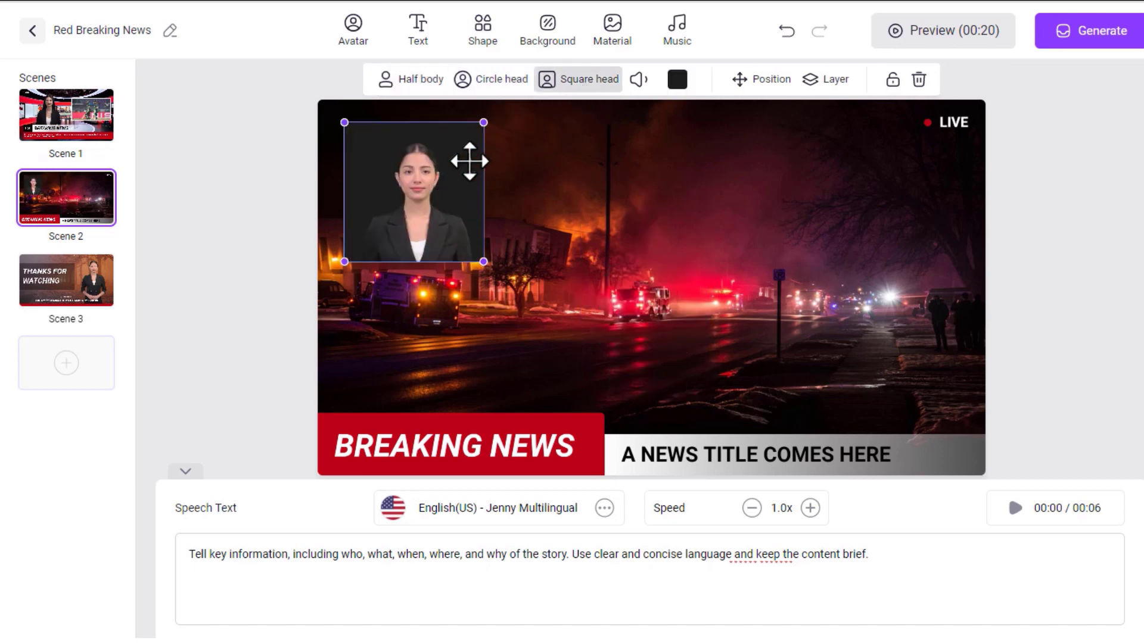
{"action": "left_click", "coordinate": [678, 79]}
{"action": "mouse_move", "coordinate": [834, 200]}
{"action": "left_mouse_down"}
{"action": "mouse_move", "coordinate": [799, 171]}
{"action": "mouse_move", "coordinate": [839, 237]}
{"action": "left_mouse_up"}
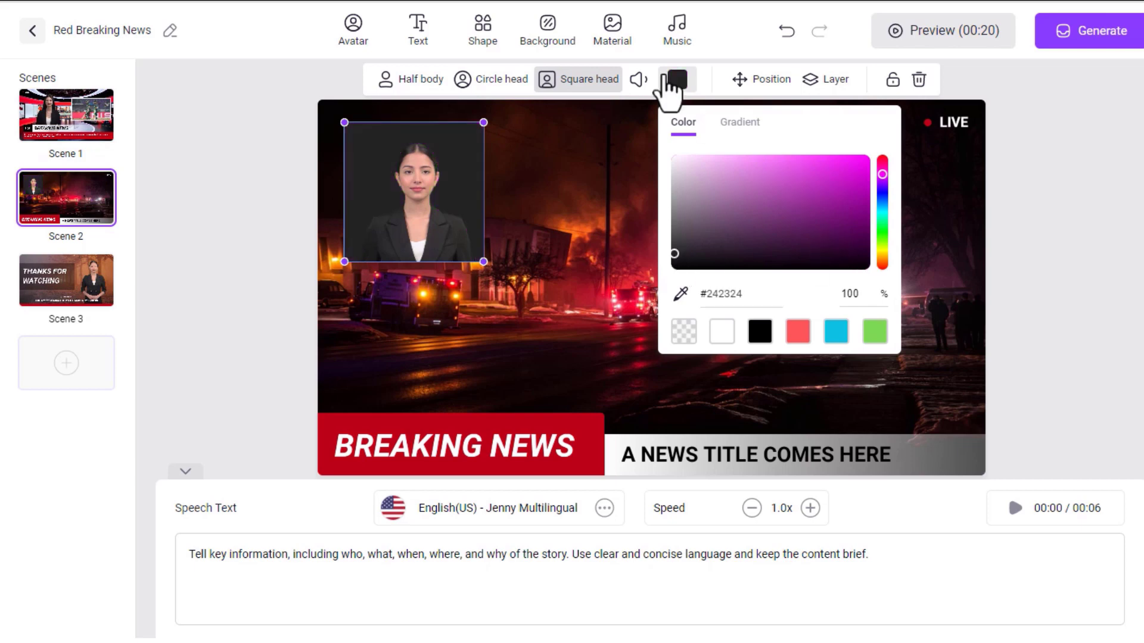
{"action": "left_click", "coordinate": [651, 248]}
{"action": "left_click_drag", "start_coordinate": [417, 182], "coordinate": [422, 247]}
{"action": "left_click", "coordinate": [657, 145]}
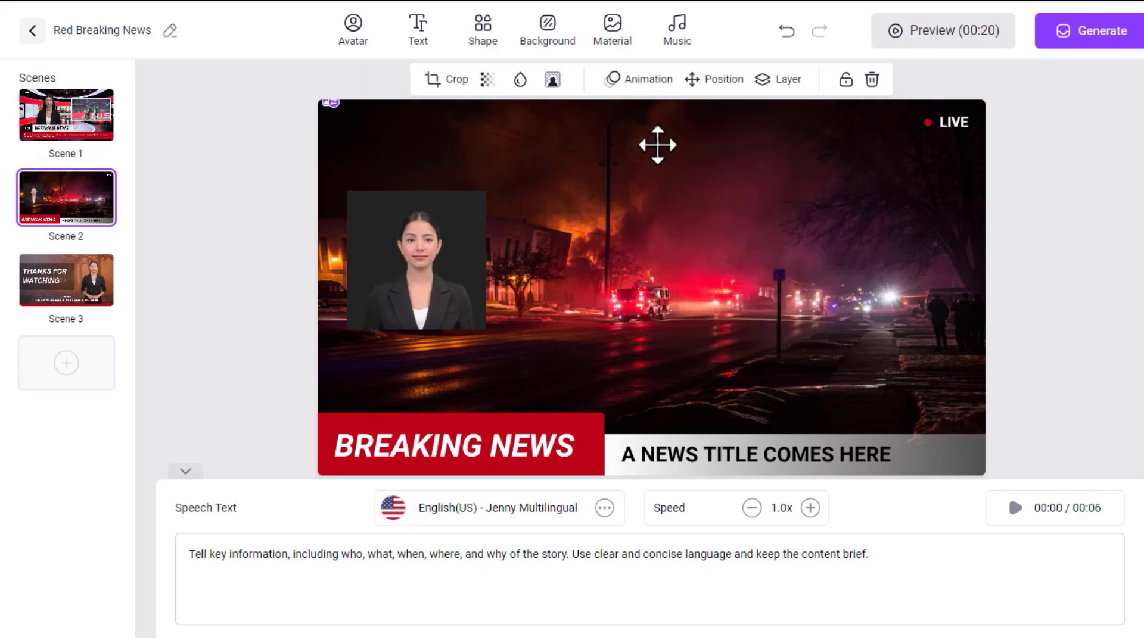
Add the cricket batting photo and enlarge it beside the presenter
{"action": "left_click", "coordinate": [612, 30]}
{"action": "left_click", "coordinate": [715, 235]}
{"action": "mouse_move", "coordinate": [514, 218]}
{"action": "left_mouse_down"}
{"action": "mouse_move", "coordinate": [619, 224]}
{"action": "mouse_move", "coordinate": [646, 240]}
{"action": "left_mouse_up"}
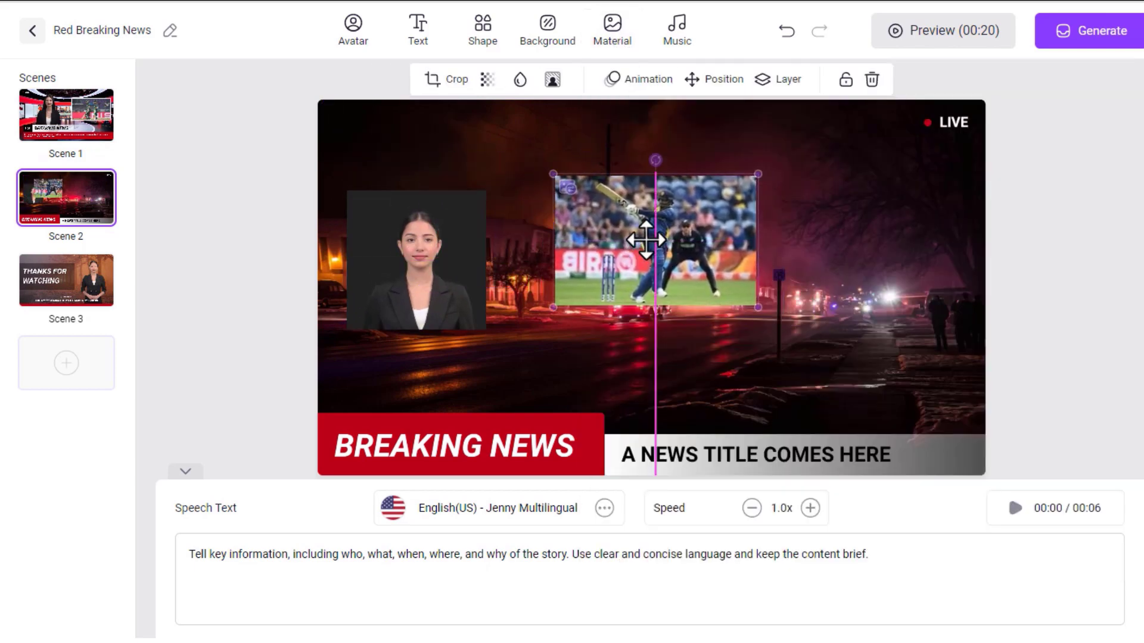
{"action": "mouse_move", "coordinate": [758, 308]}
{"action": "left_mouse_down"}
{"action": "mouse_move", "coordinate": [878, 375]}
{"action": "mouse_move", "coordinate": [778, 288]}
{"action": "mouse_move", "coordinate": [731, 275]}
{"action": "left_mouse_up"}
Add a text box above the photo reading 'Pakistan vs Sri Lanka'
{"action": "left_click", "coordinate": [419, 32]}
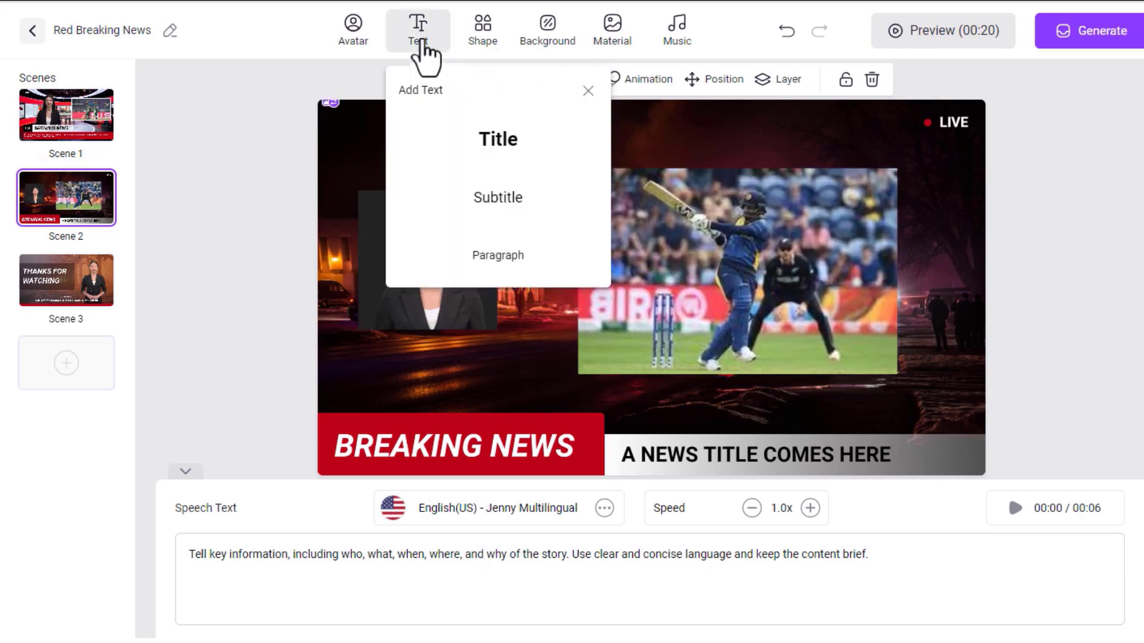
{"action": "left_click", "coordinate": [513, 213]}
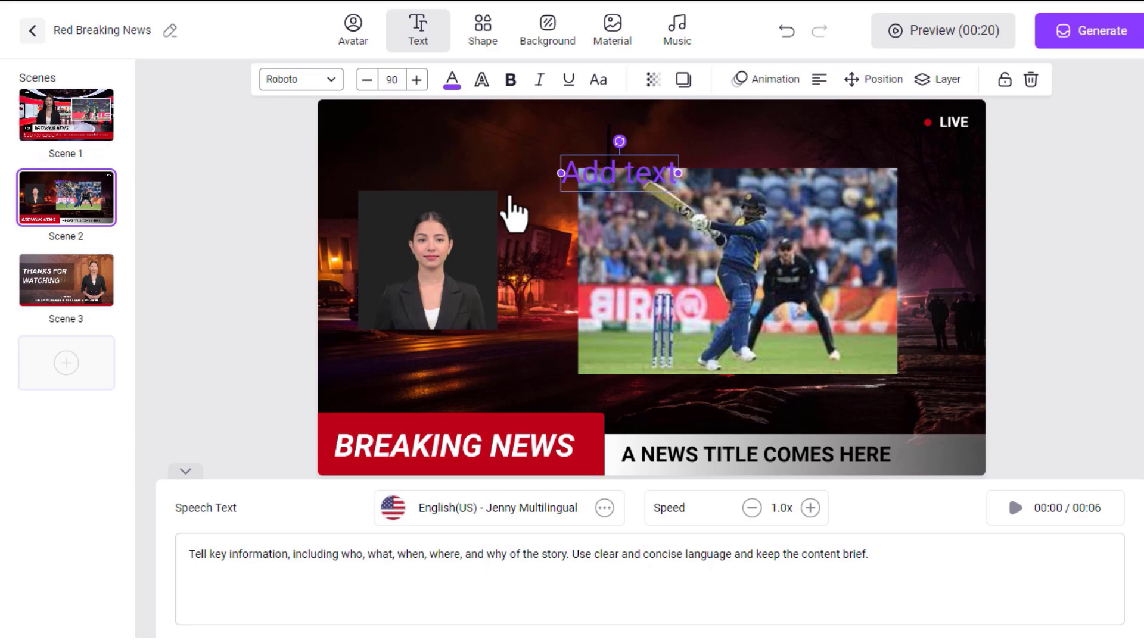
{"action": "left_click_drag", "start_coordinate": [623, 177], "coordinate": [630, 143]}
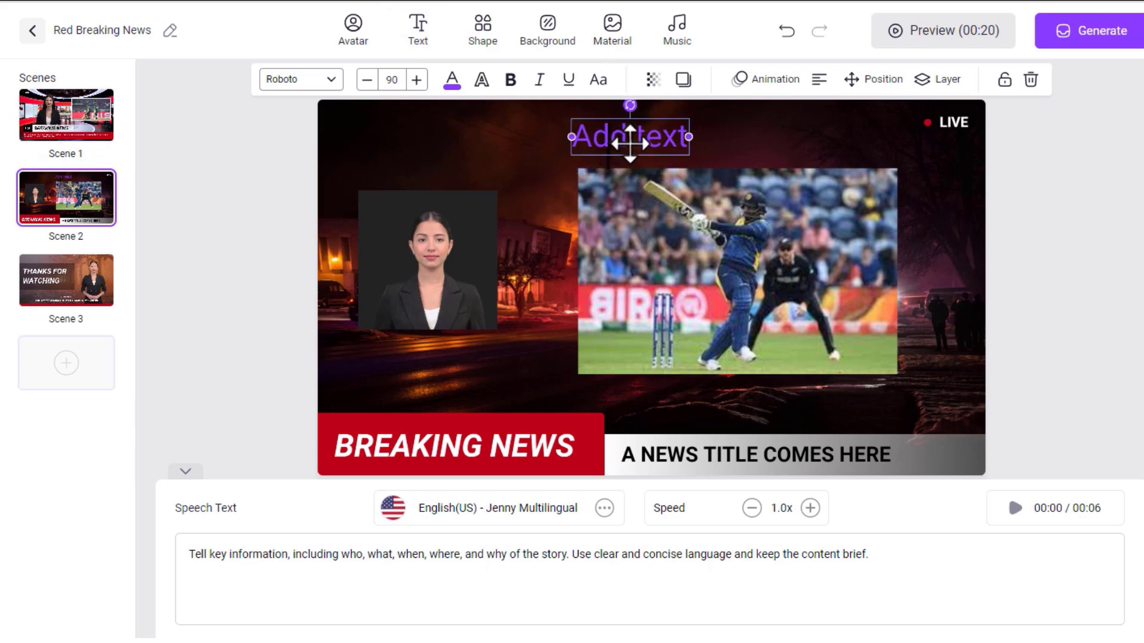
{"action": "double_click", "coordinate": [629, 141]}
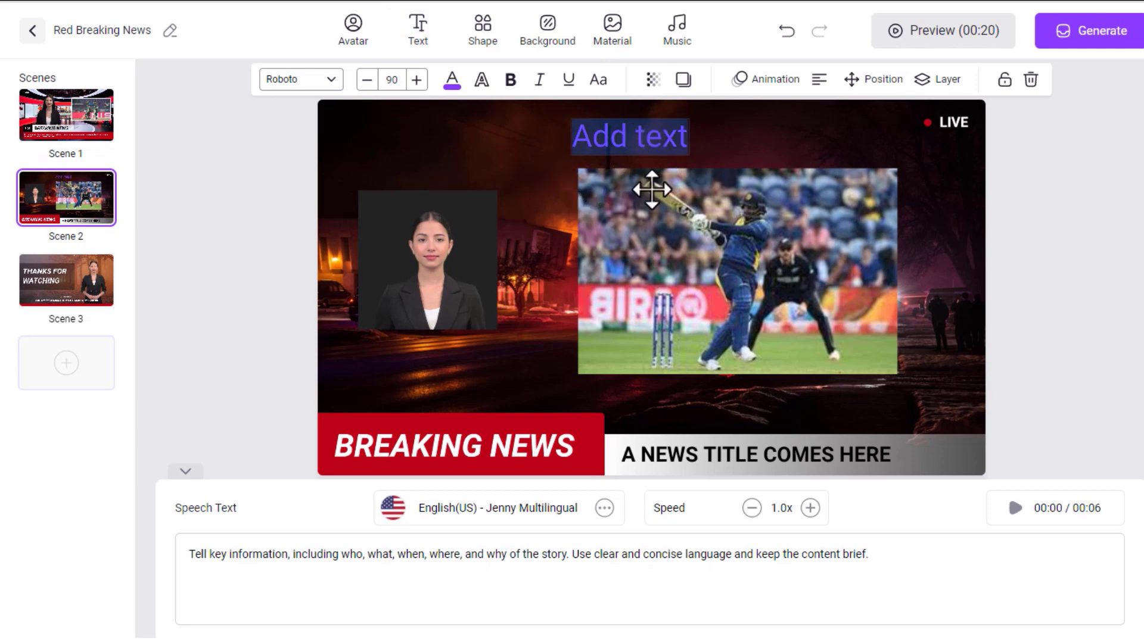
{"action": "type", "text": "helloo"}
{"action": "type", "text": "Pakistan vs Sri Lanka"}
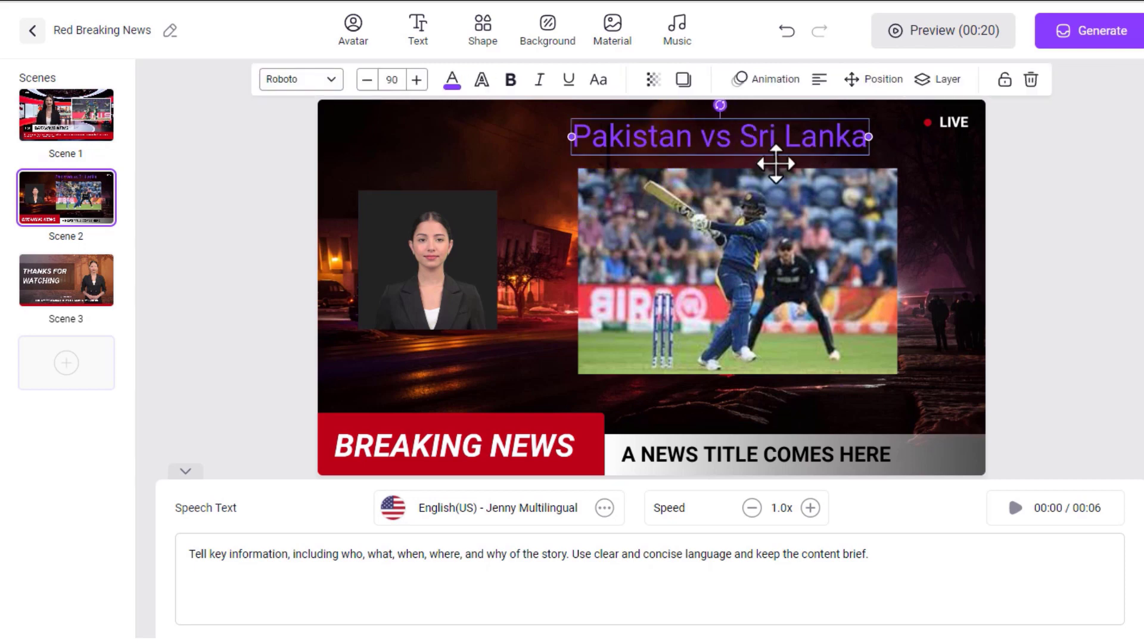
Make the title bold green with a Fade in right entrance
{"action": "left_click", "coordinate": [460, 91]}
{"action": "left_click", "coordinate": [665, 226]}
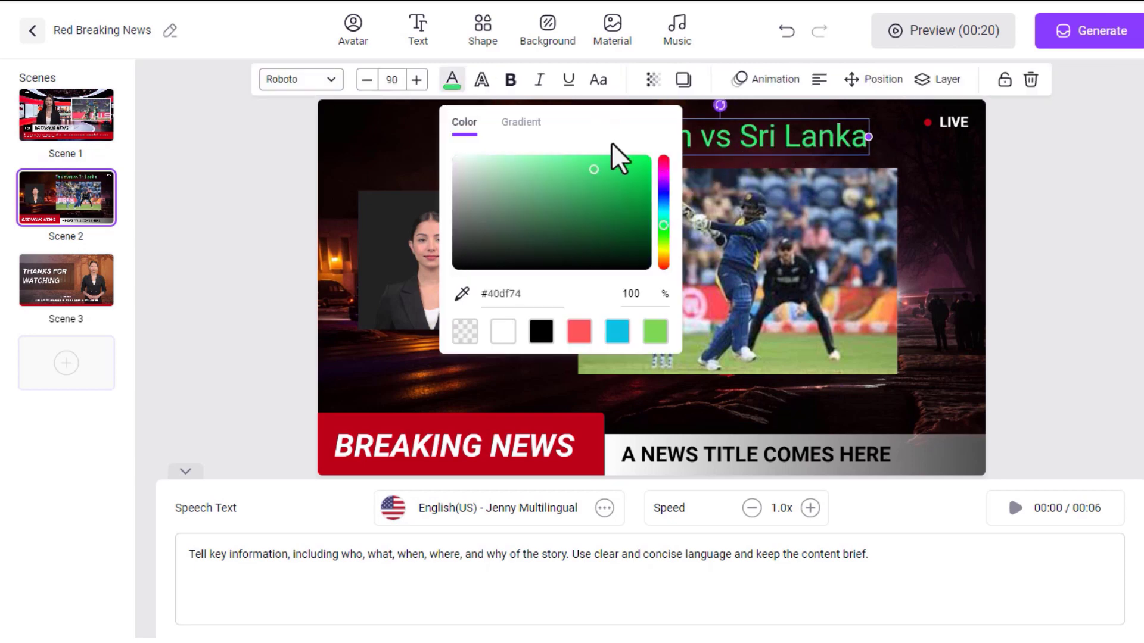
{"action": "left_click", "coordinate": [482, 79]}
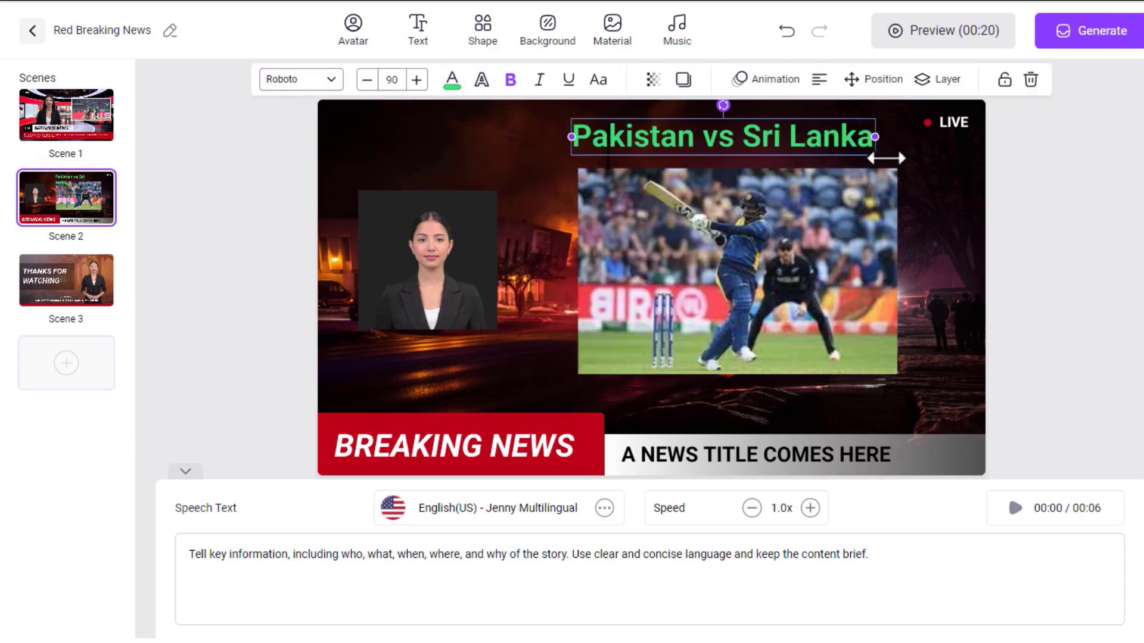
{"action": "left_click", "coordinate": [767, 79]}
{"action": "left_click", "coordinate": [769, 307]}
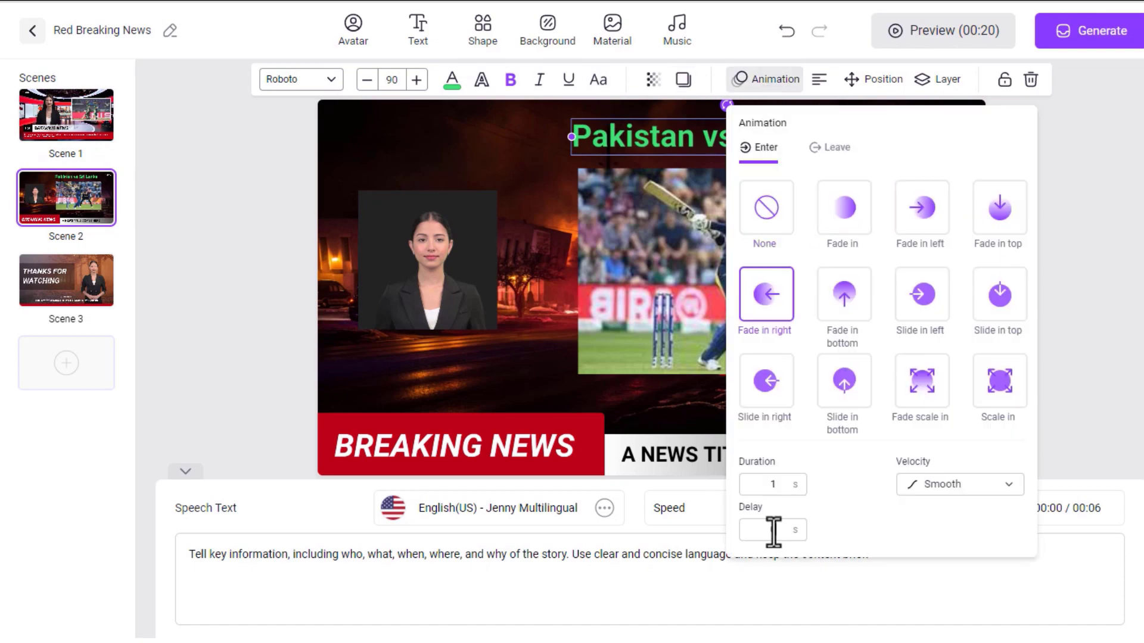
{"action": "left_click", "coordinate": [807, 272]}
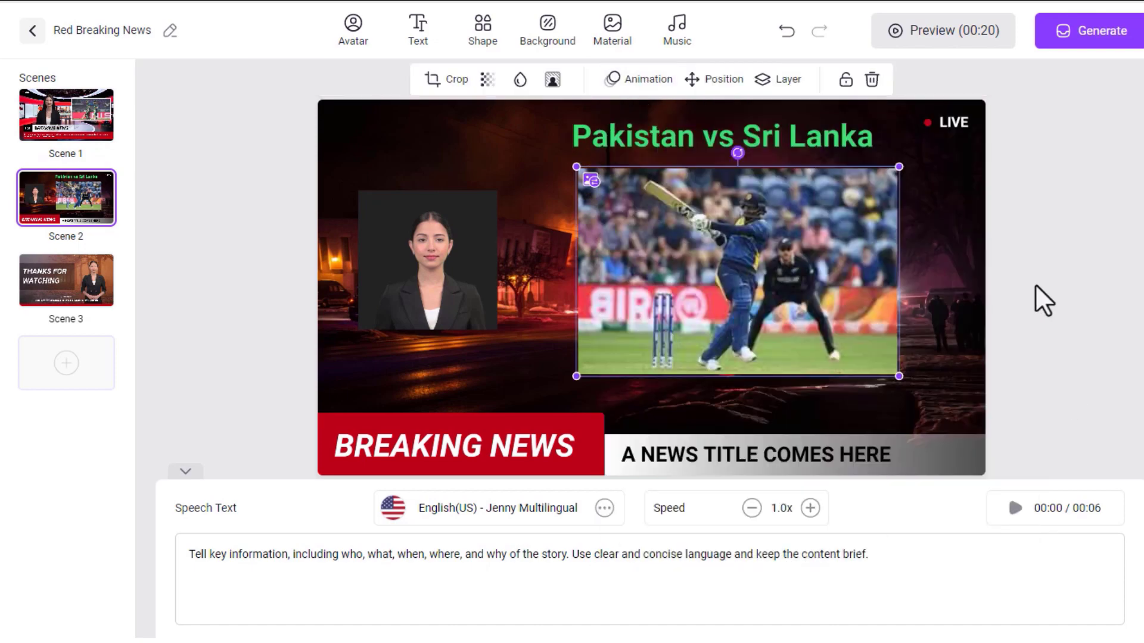
{"action": "left_click", "coordinate": [716, 143]}
{"action": "left_click", "coordinate": [613, 602]}
Replace Scene 3's closing script with the copied Shaheen Afridi sentence
{"action": "left_click", "coordinate": [76, 298]}
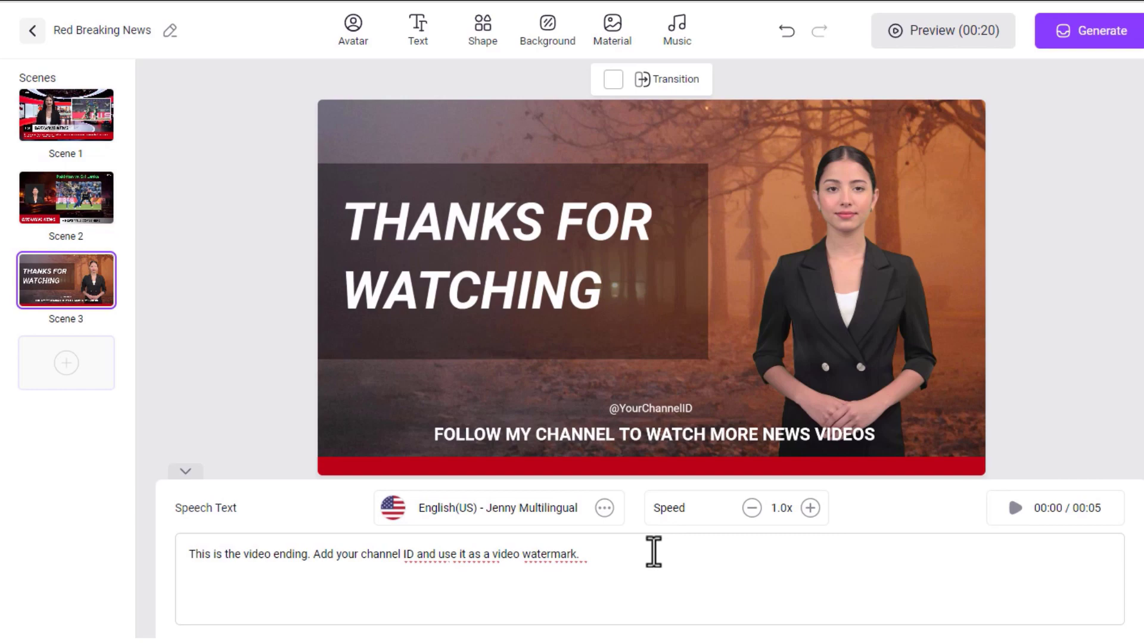
{"action": "left_click", "coordinate": [616, 342]}
{"action": "key", "text": "alt+Tab"}
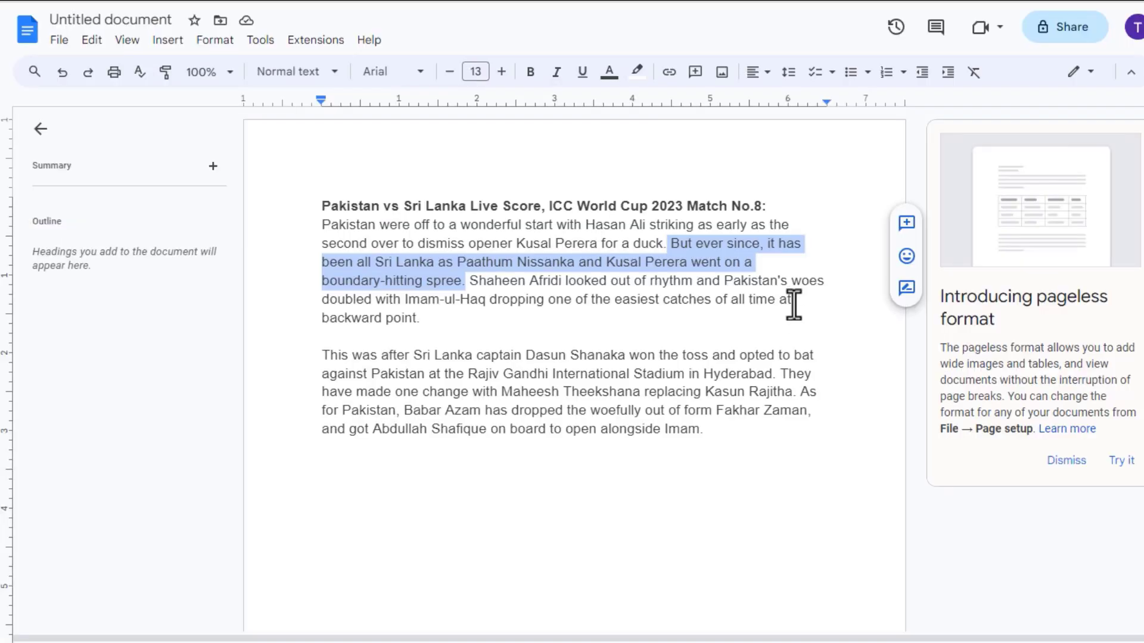
{"action": "right_click", "coordinate": [498, 298]}
{"action": "left_click", "coordinate": [519, 256]}
{"action": "key", "text": "alt+Tab"}
{"action": "right_click", "coordinate": [224, 574]}
{"action": "left_click", "coordinate": [325, 371]}
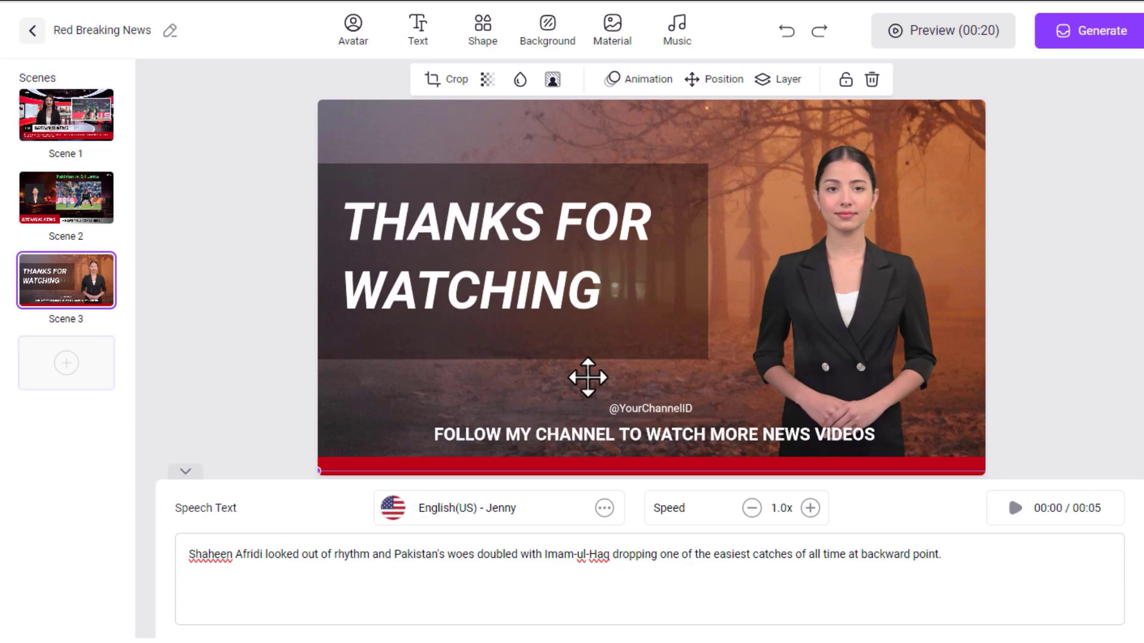
Delete the THANKS FOR WATCHING text and add the batsmen photo with a Fade scale in entrance
{"action": "left_click", "coordinate": [545, 279]}
{"action": "key", "text": "Delete"}
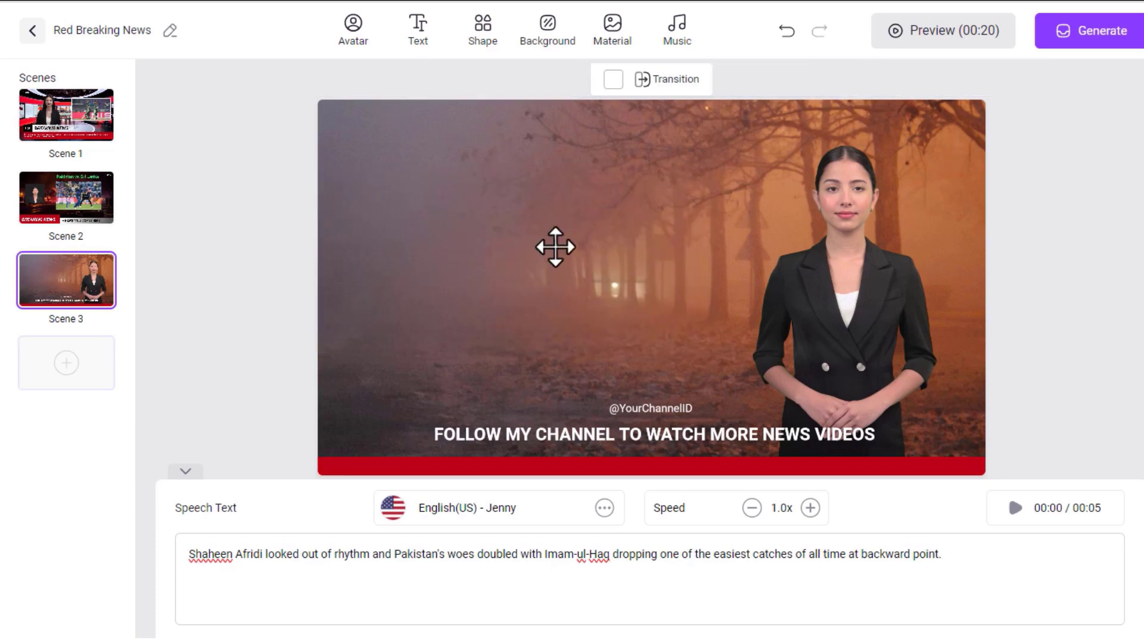
{"action": "left_click", "coordinate": [554, 248]}
{"action": "left_click", "coordinate": [611, 30]}
{"action": "left_click", "coordinate": [911, 244]}
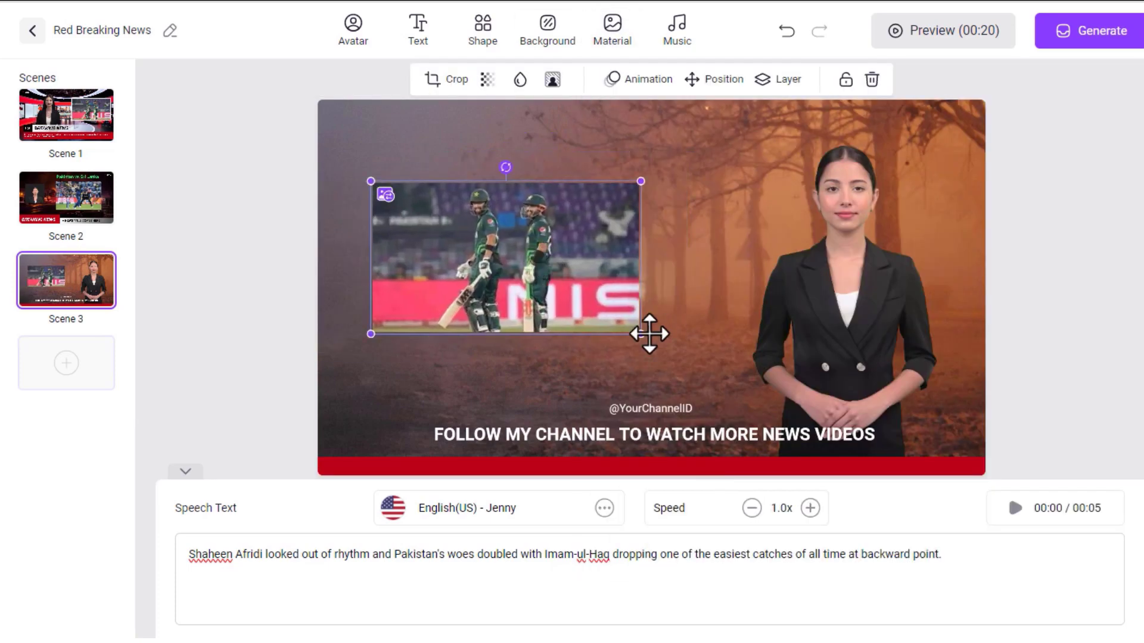
{"action": "left_click", "coordinate": [637, 79]}
{"action": "left_click", "coordinate": [794, 376]}
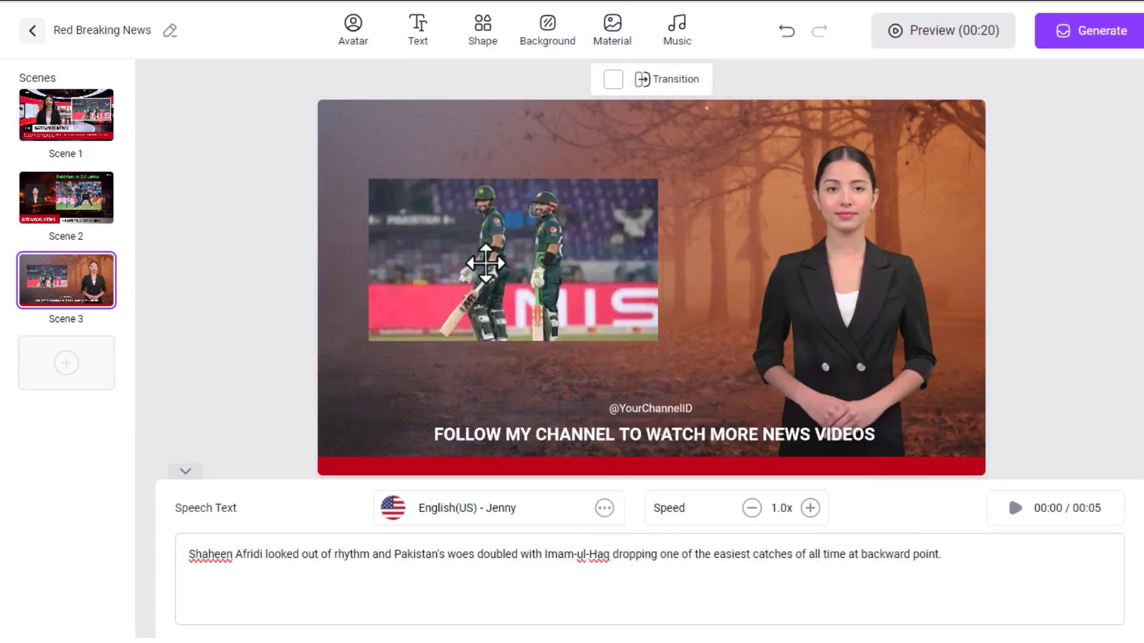
Frame the photo with a white rectangle sent behind it and fitted to its edges
{"action": "left_click", "coordinate": [482, 24]}
{"action": "left_click", "coordinate": [524, 147]}
{"action": "left_click_drag", "start_coordinate": [479, 229], "coordinate": [370, 229]}
{"action": "right_click", "coordinate": [455, 216]}
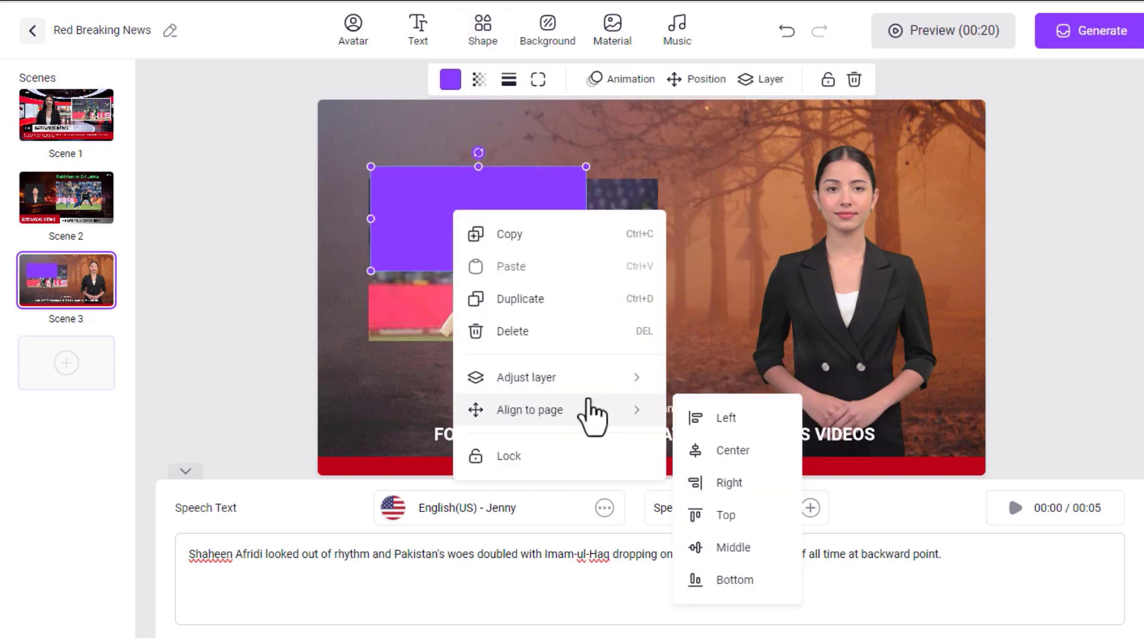
{"action": "left_click", "coordinate": [691, 417]}
{"action": "left_click_drag", "start_coordinate": [582, 263], "coordinate": [697, 257]}
{"action": "left_click_drag", "start_coordinate": [533, 322], "coordinate": [527, 350]}
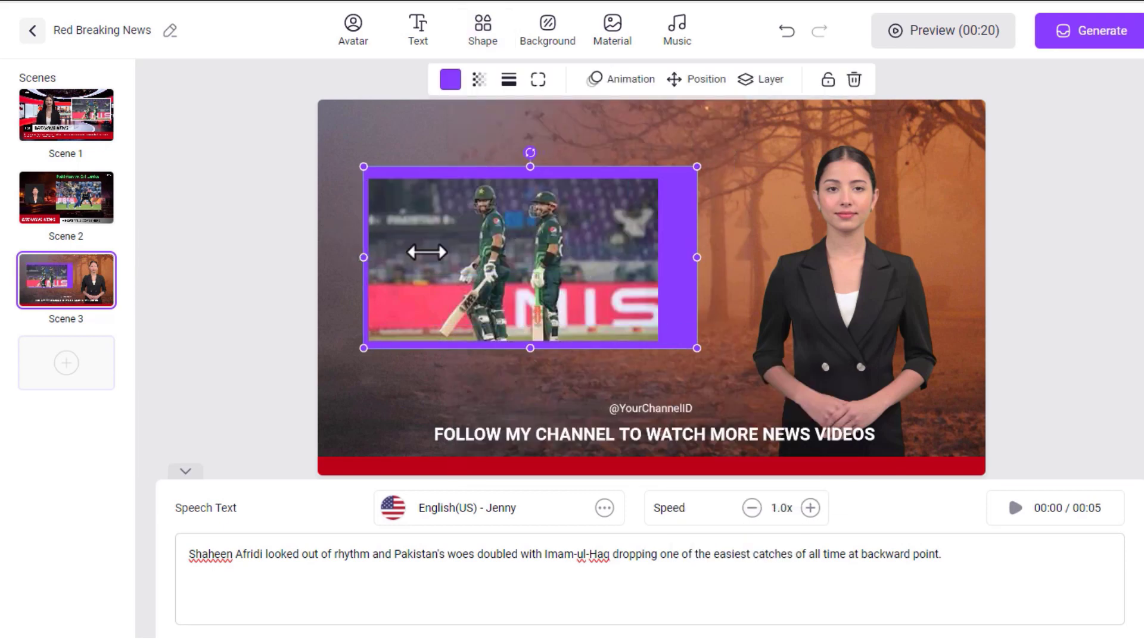
{"action": "left_click_drag", "start_coordinate": [531, 167], "coordinate": [531, 175]}
{"action": "left_click", "coordinate": [450, 78]}
{"action": "left_click", "coordinate": [501, 327]}
{"action": "left_click_drag", "start_coordinate": [697, 260], "coordinate": [663, 261]}
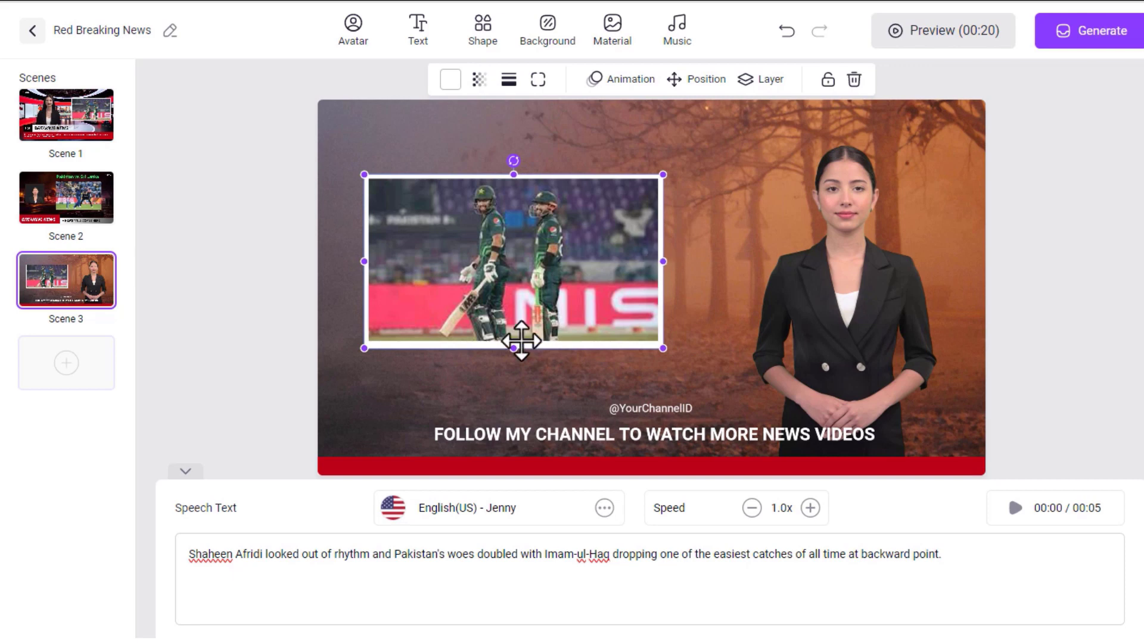
{"action": "left_click_drag", "start_coordinate": [524, 350], "coordinate": [543, 347]}
{"action": "left_click", "coordinate": [344, 366]}
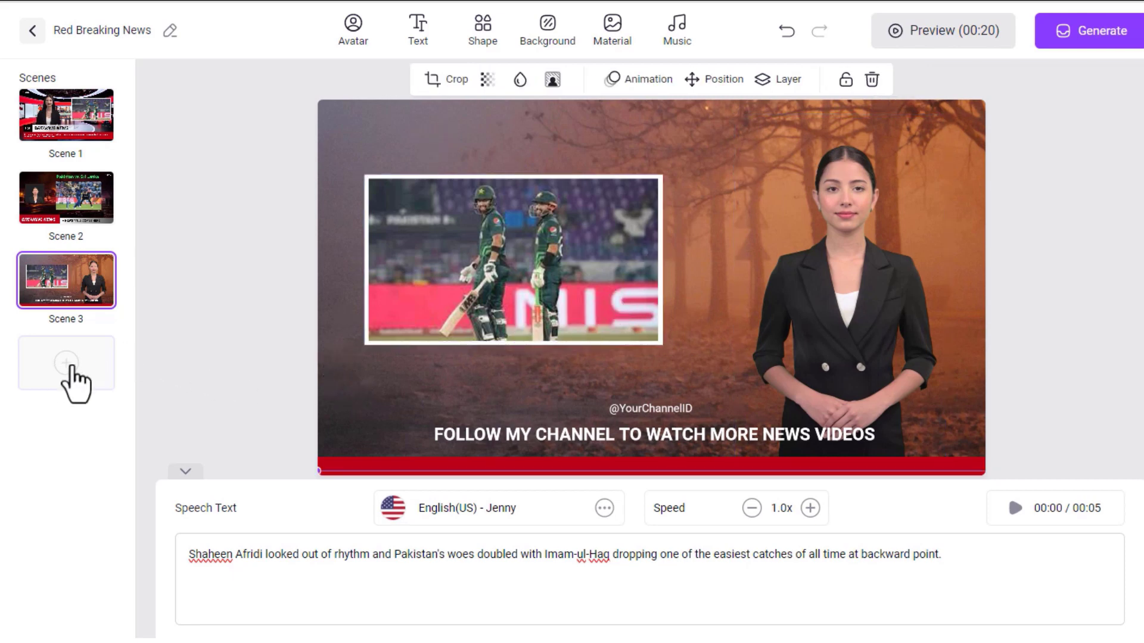
{"action": "left_click", "coordinate": [68, 365]}
Add a blank Scene 4 with the Nora - Business avatar, right-side, on a fireworks background
{"action": "left_click", "coordinate": [265, 363]}
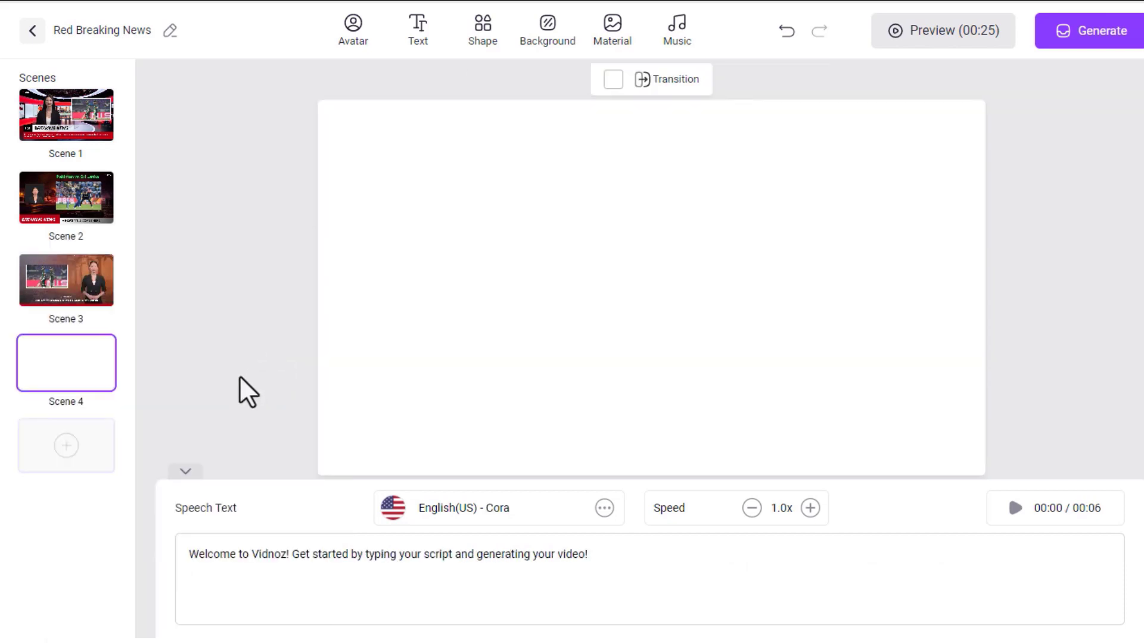
{"action": "left_click", "coordinate": [347, 39]}
{"action": "scroll", "coordinate": [467, 324], "scroll_direction": "down", "scroll_amount": 2}
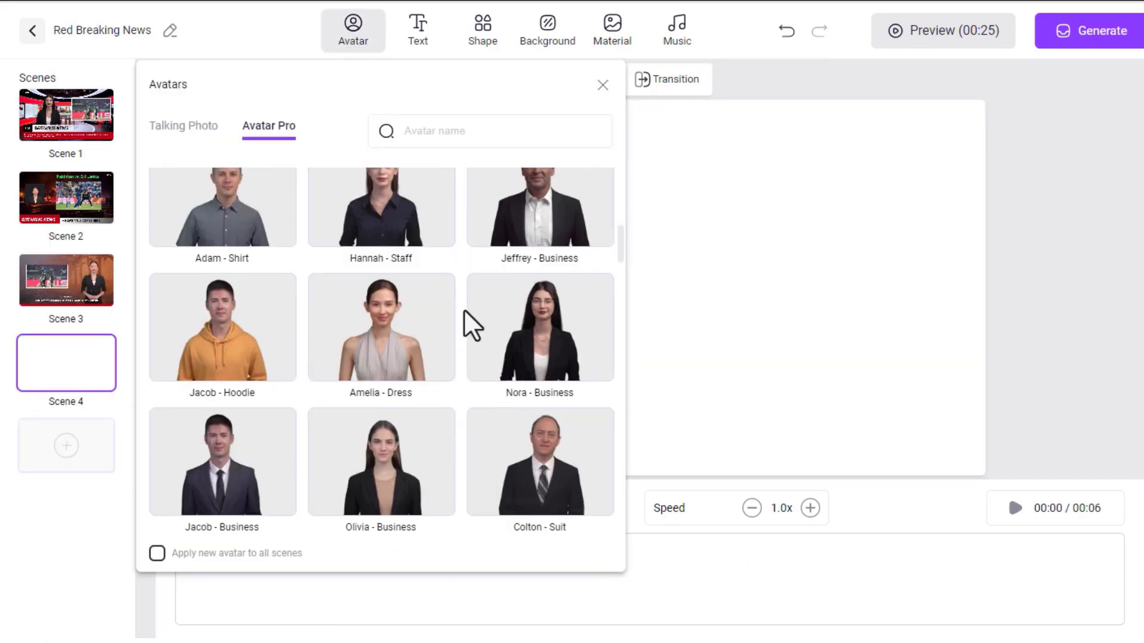
{"action": "left_click", "coordinate": [562, 334]}
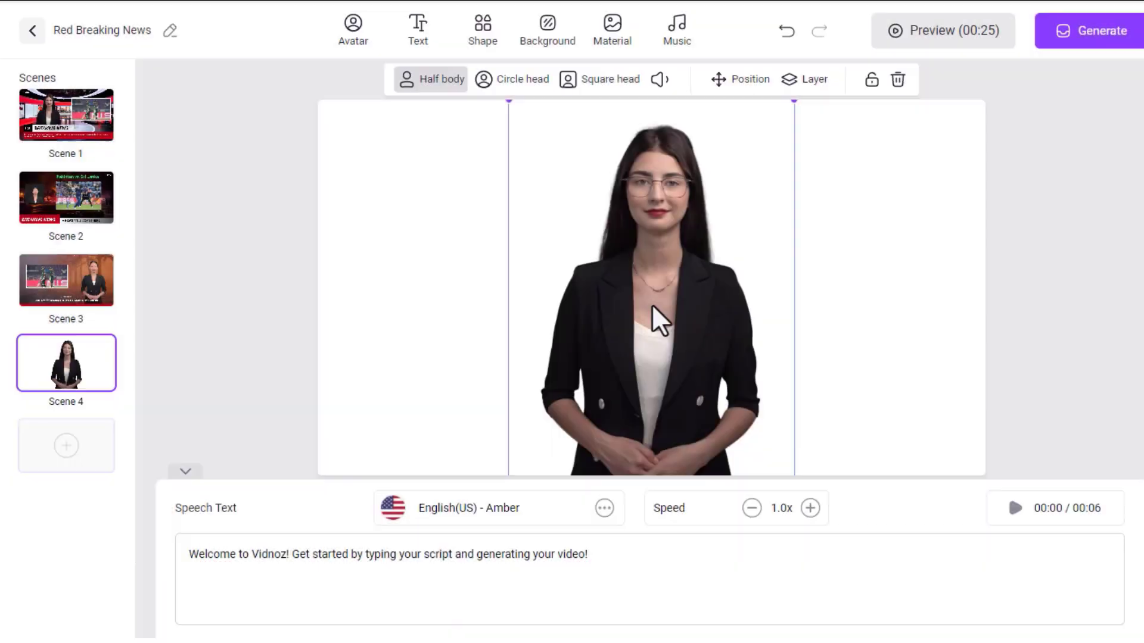
{"action": "left_click", "coordinate": [560, 45]}
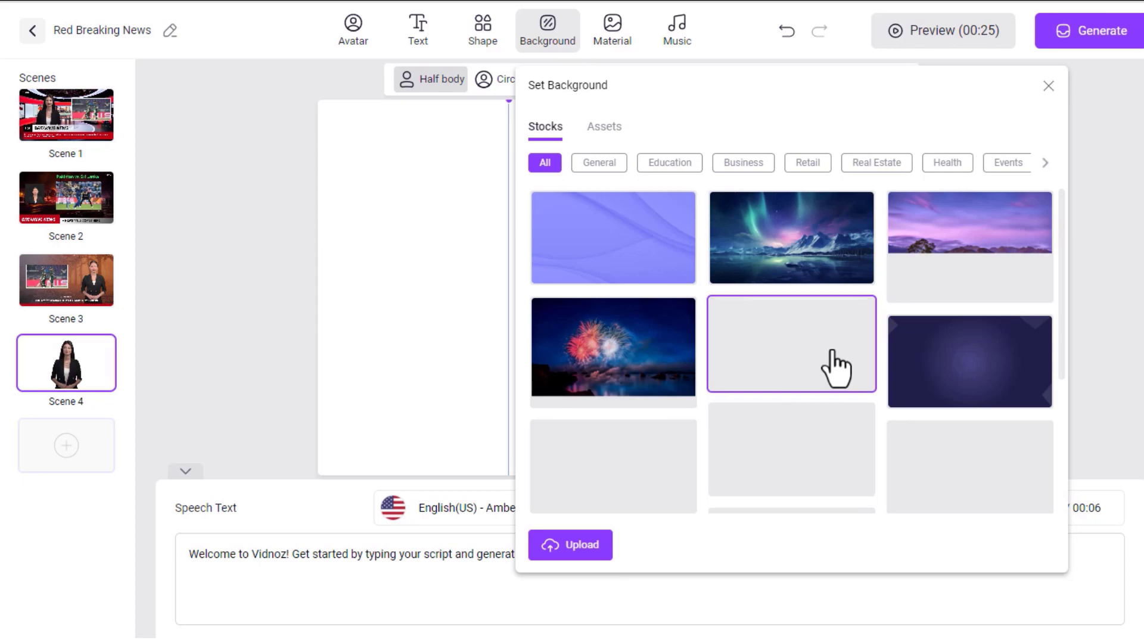
{"action": "left_click", "coordinate": [613, 385]}
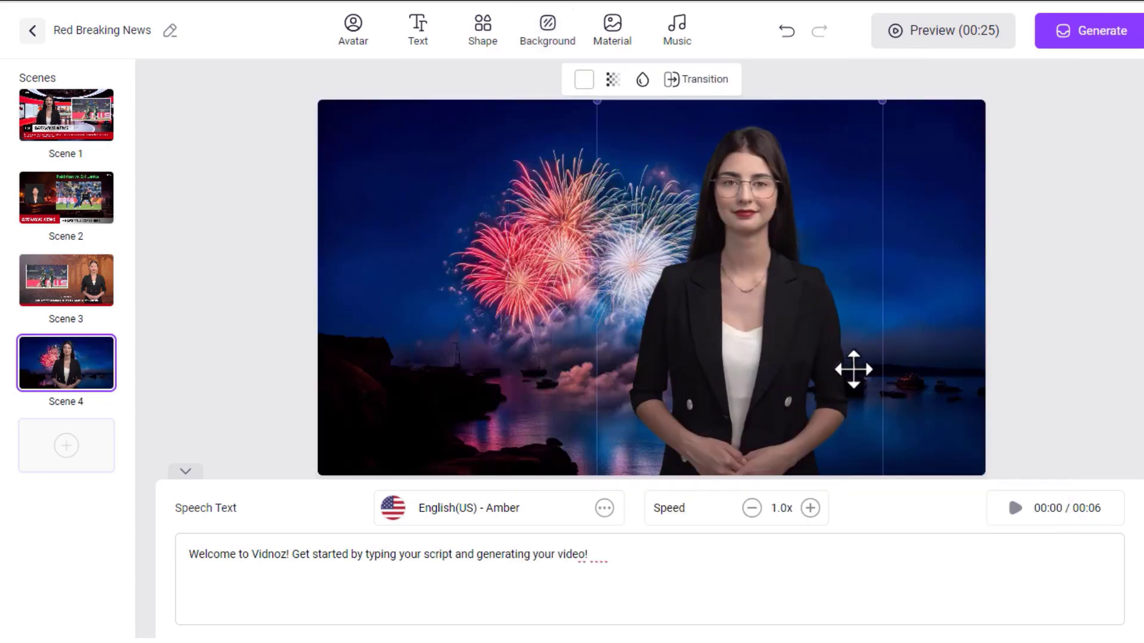
{"action": "left_click_drag", "start_coordinate": [853, 370], "coordinate": [894, 397]}
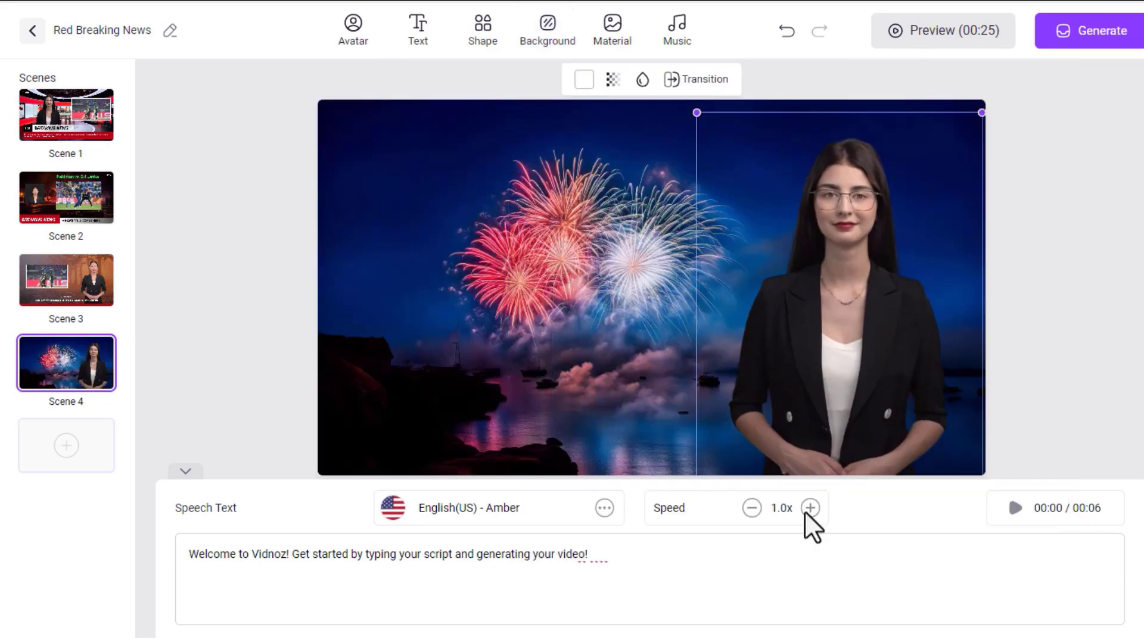
Replace the welcome script with the Sri Lanka toss sentence
{"action": "key", "text": "ctrl+a"}
{"action": "key", "text": "BackSpace"}
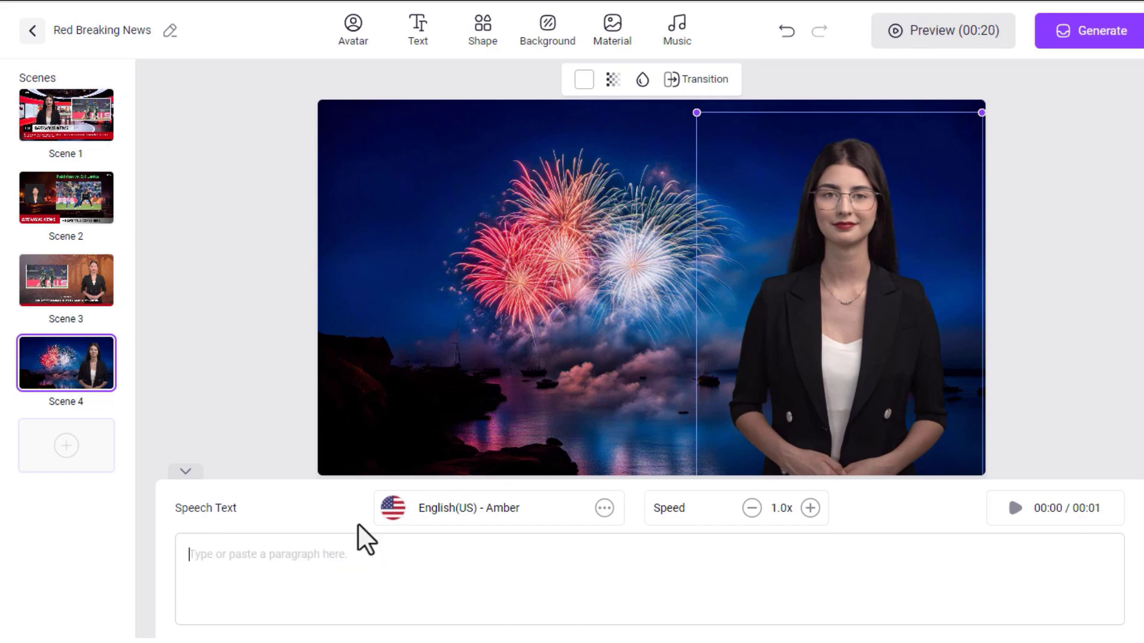
{"action": "right_click", "coordinate": [314, 557]}
{"action": "left_click", "coordinate": [375, 454]}
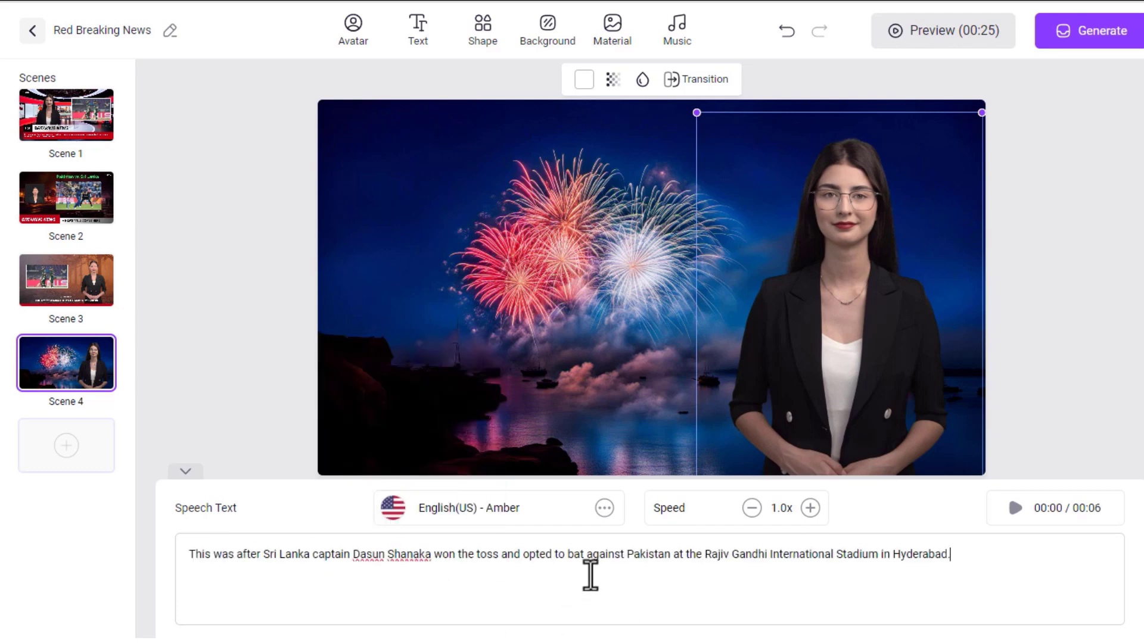
Add the Sri Lanka batting photo and enlarge it into place
{"action": "left_click", "coordinate": [613, 36]}
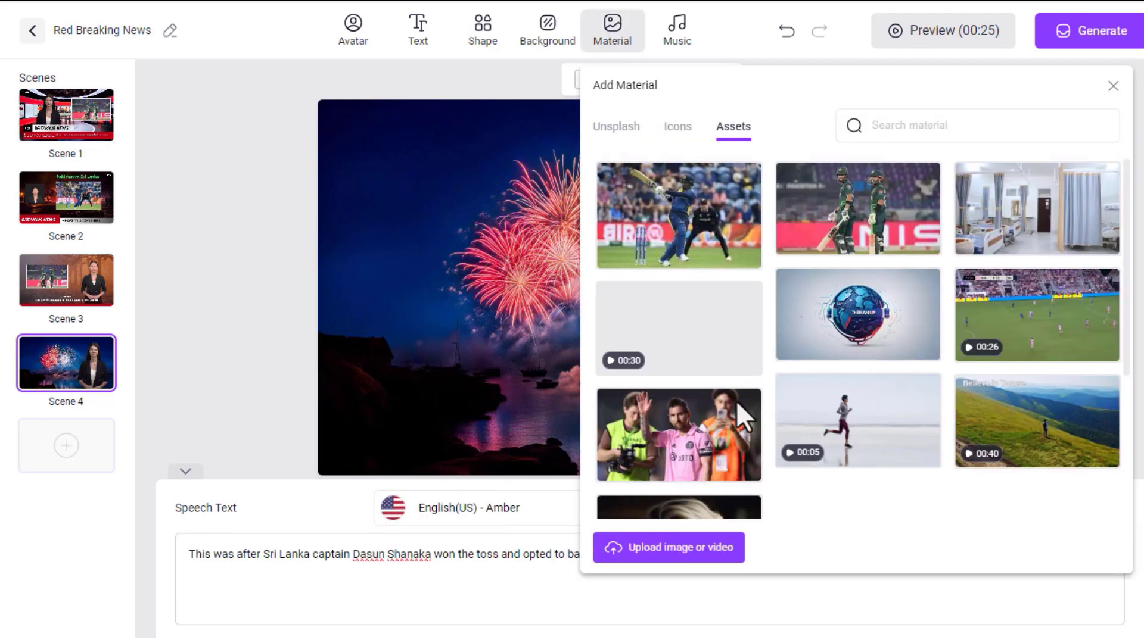
{"action": "left_click", "coordinate": [677, 217]}
{"action": "left_click_drag", "start_coordinate": [524, 221], "coordinate": [477, 266]}
{"action": "left_click_drag", "start_coordinate": [579, 332], "coordinate": [643, 374]}
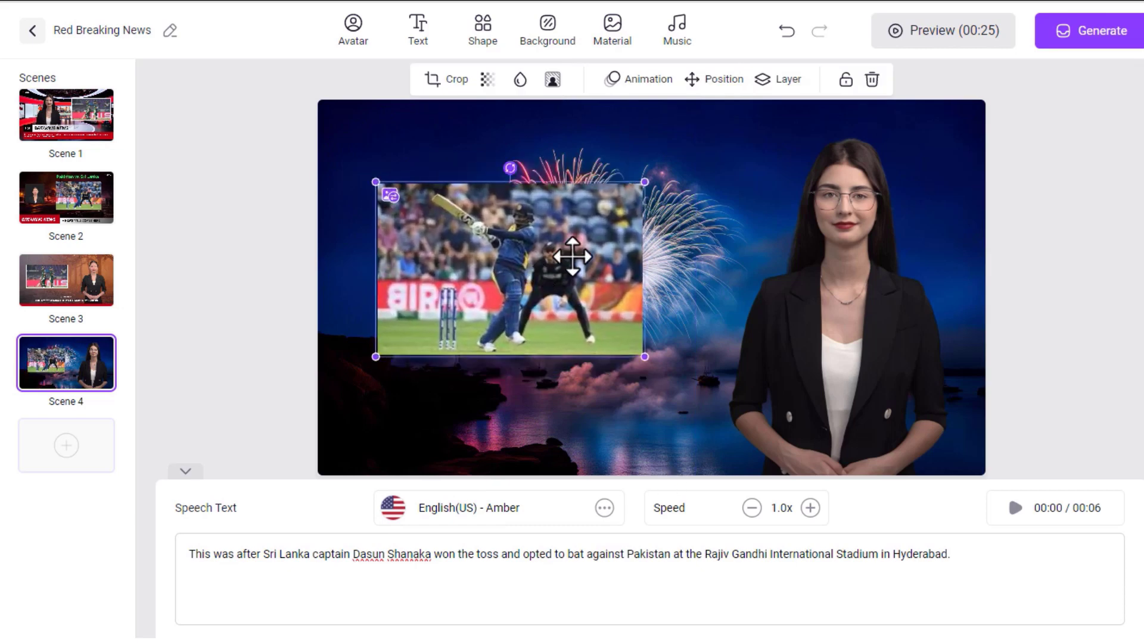
{"action": "left_click_drag", "start_coordinate": [533, 304], "coordinate": [539, 301]}
{"action": "left_click", "coordinate": [536, 429]}
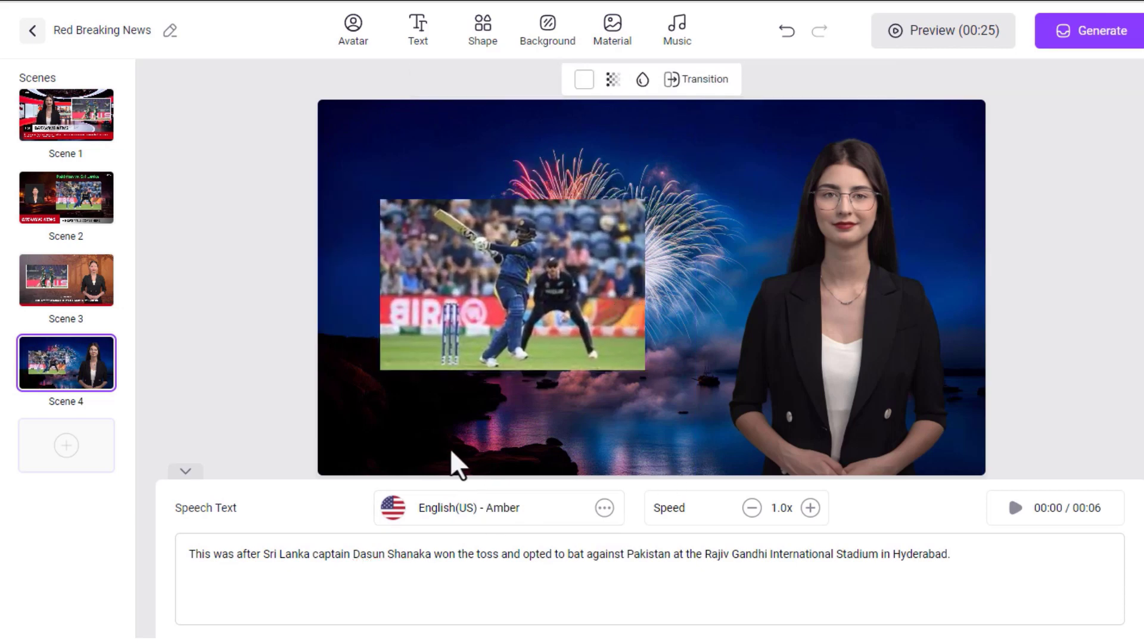
Preview 'A Waltz For Naseem', leave background music off, and generate the video
{"action": "left_click", "coordinate": [672, 43]}
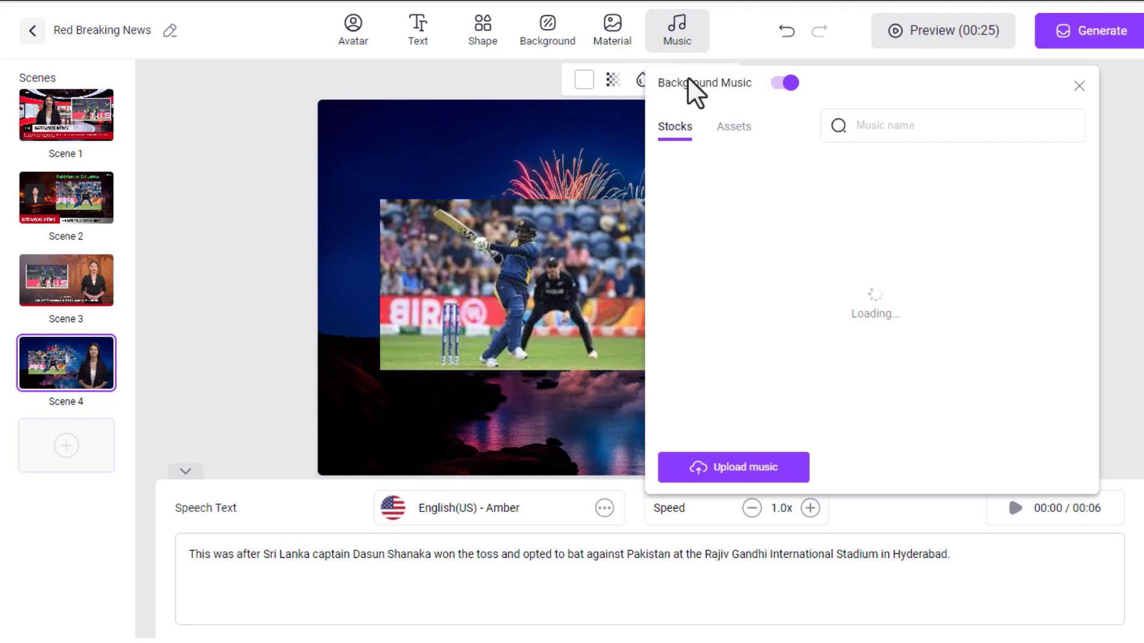
{"action": "left_click", "coordinate": [878, 137]}
{"action": "left_click", "coordinate": [685, 223]}
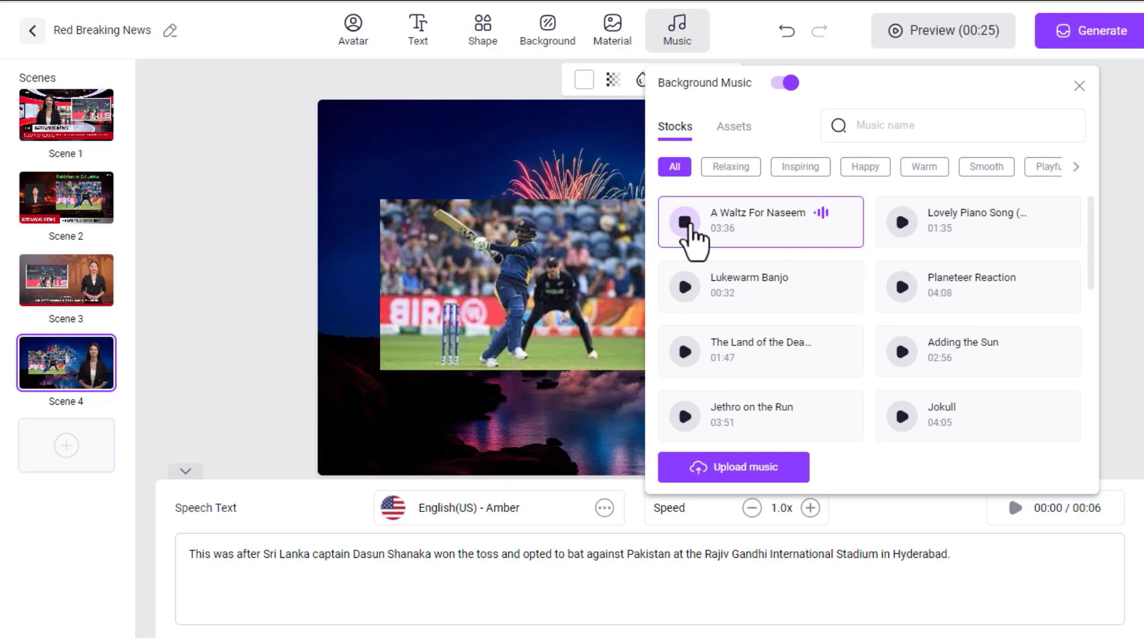
{"action": "left_click", "coordinate": [685, 223]}
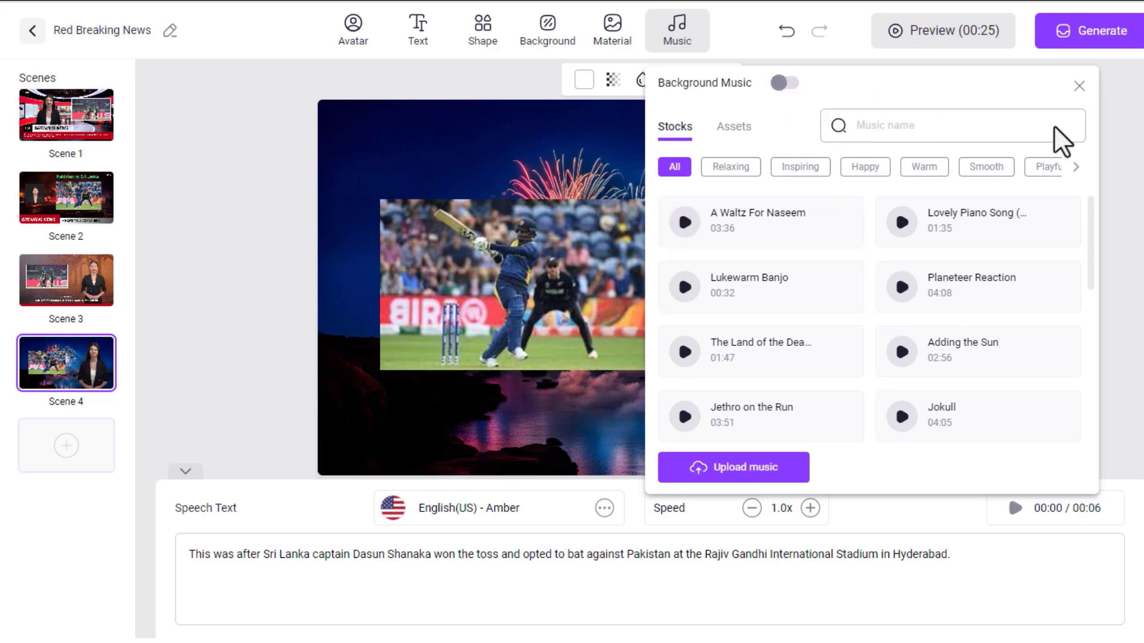
{"action": "left_click", "coordinate": [1078, 86]}
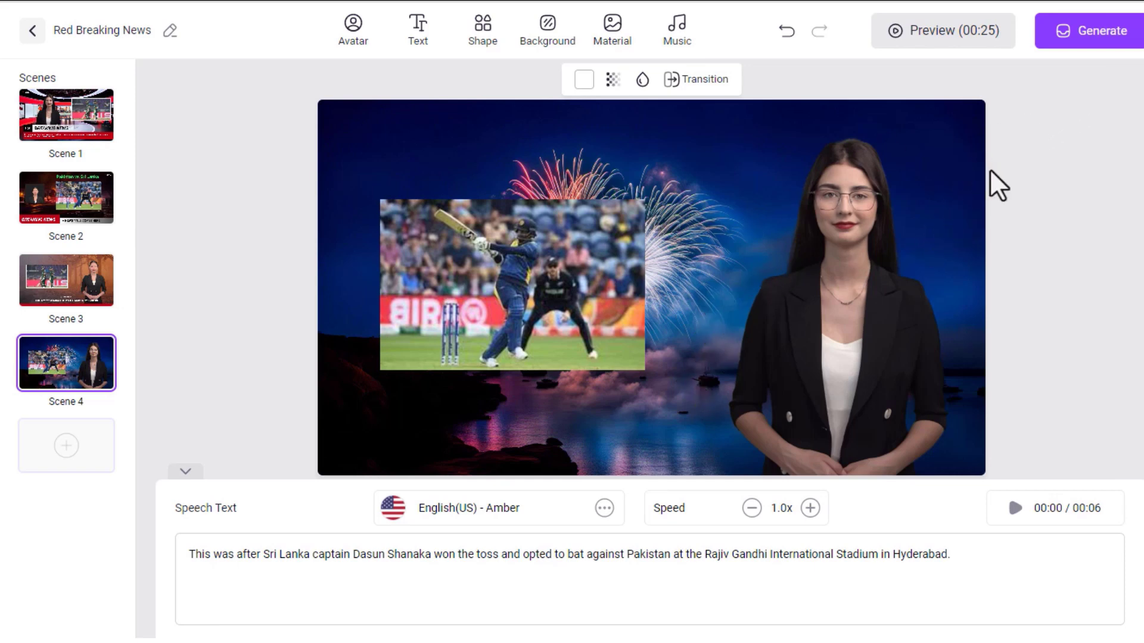
{"action": "left_click", "coordinate": [1084, 57]}
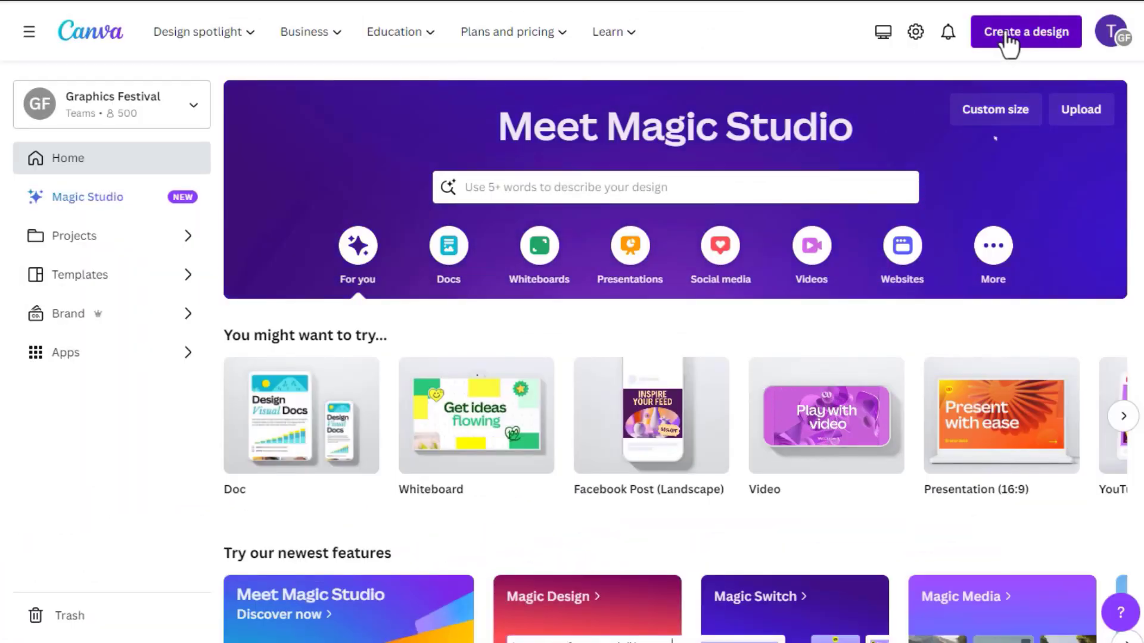
Create a blank Canva video design and search Elements videos for 'news intro'
{"action": "left_click", "coordinate": [1007, 42]}
{"action": "left_click", "coordinate": [835, 251]}
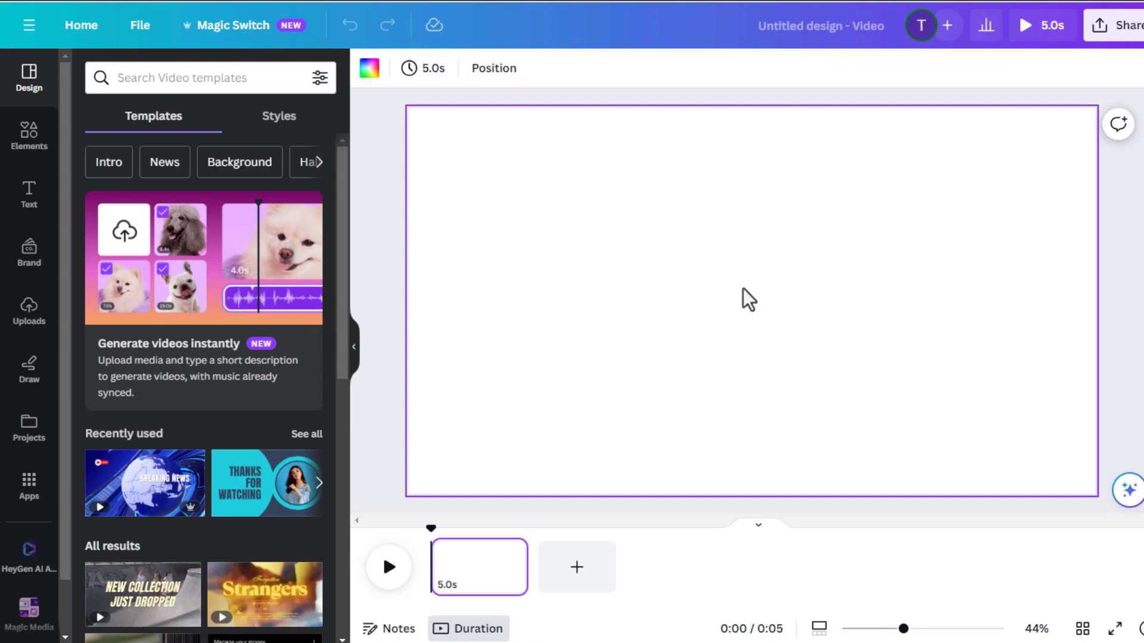
{"action": "left_click", "coordinate": [31, 135]}
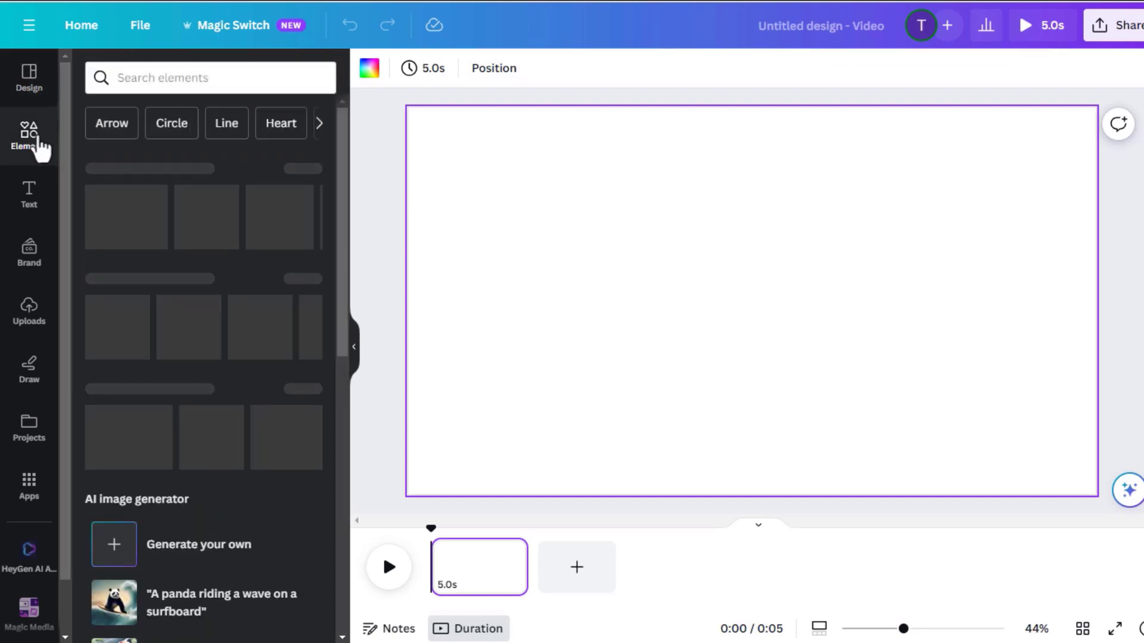
{"action": "left_click", "coordinate": [192, 78]}
{"action": "type", "text": "ne"}
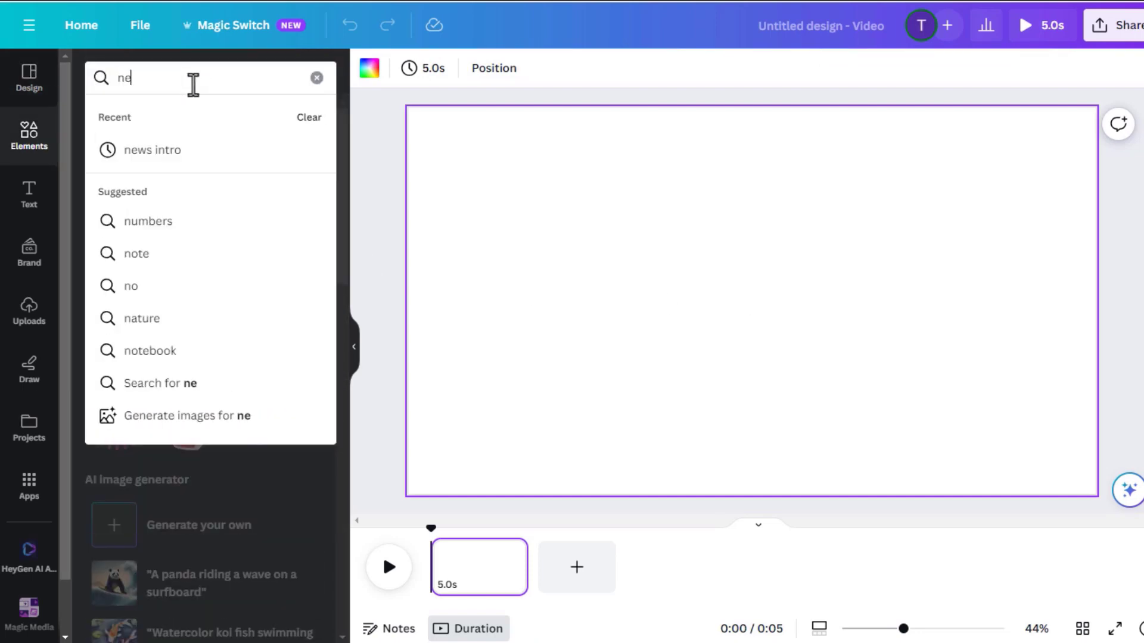
{"action": "type", "text": "ws intro"}
{"action": "key", "text": "Return"}
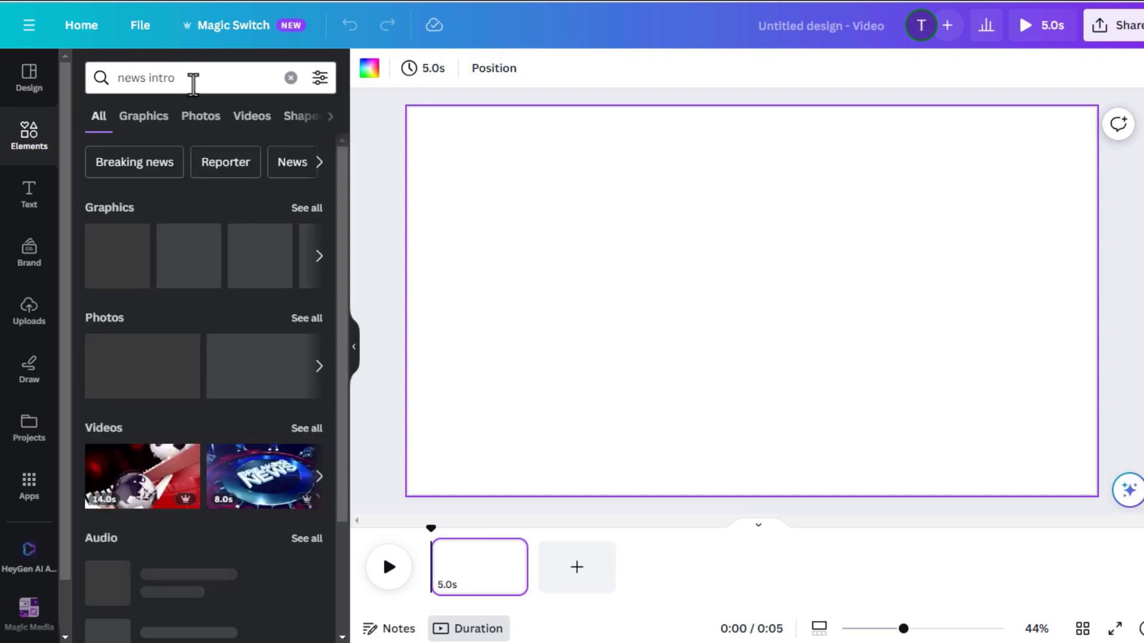
{"action": "left_click", "coordinate": [252, 116]}
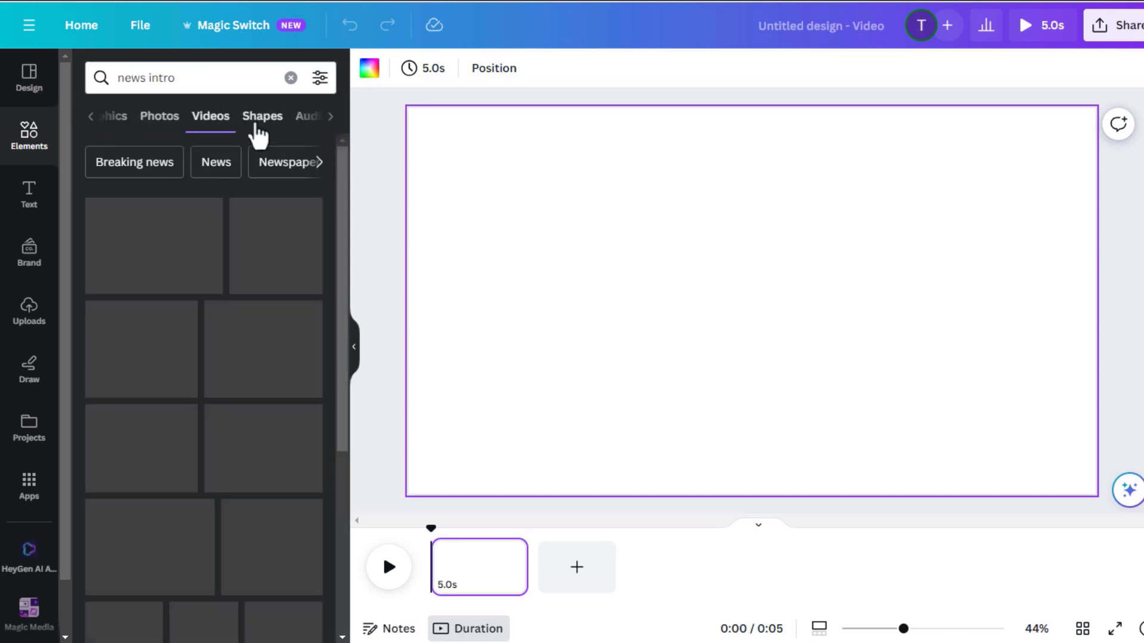
{"action": "scroll", "coordinate": [189, 401], "scroll_direction": "down", "scroll_amount": 5}
{"action": "scroll", "coordinate": [226, 463], "scroll_direction": "down", "scroll_amount": 5}
{"action": "scroll", "coordinate": [224, 463], "scroll_direction": "up", "scroll_amount": 5}
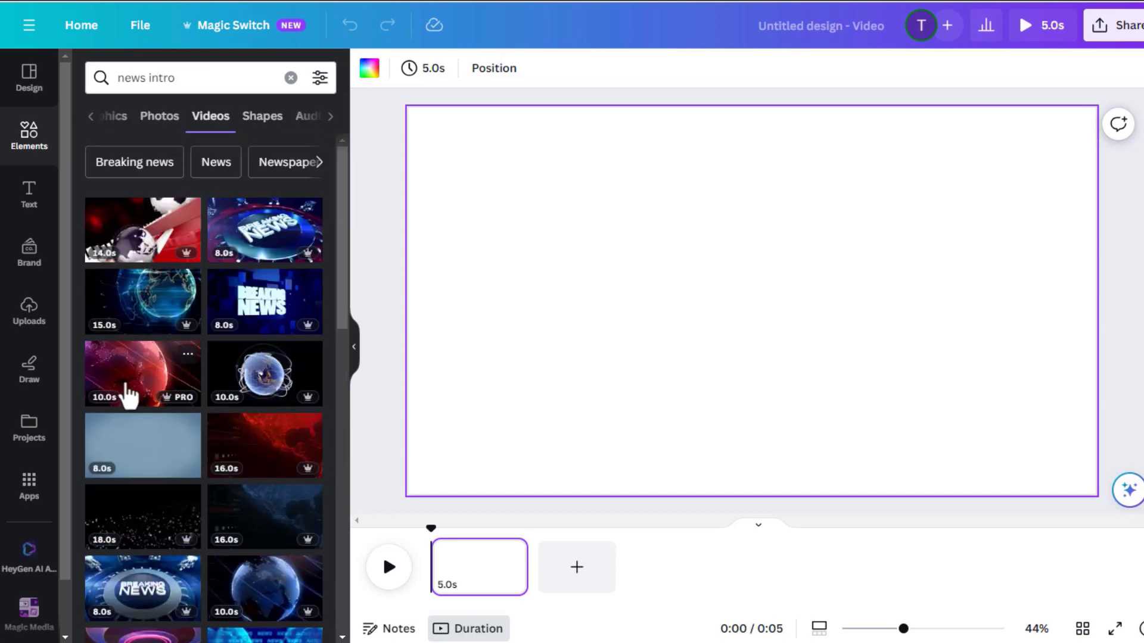
Add the 14-second red globe clip and set it as the page background, then preview it
{"action": "left_click", "coordinate": [166, 255]}
{"action": "right_click", "coordinate": [623, 335]}
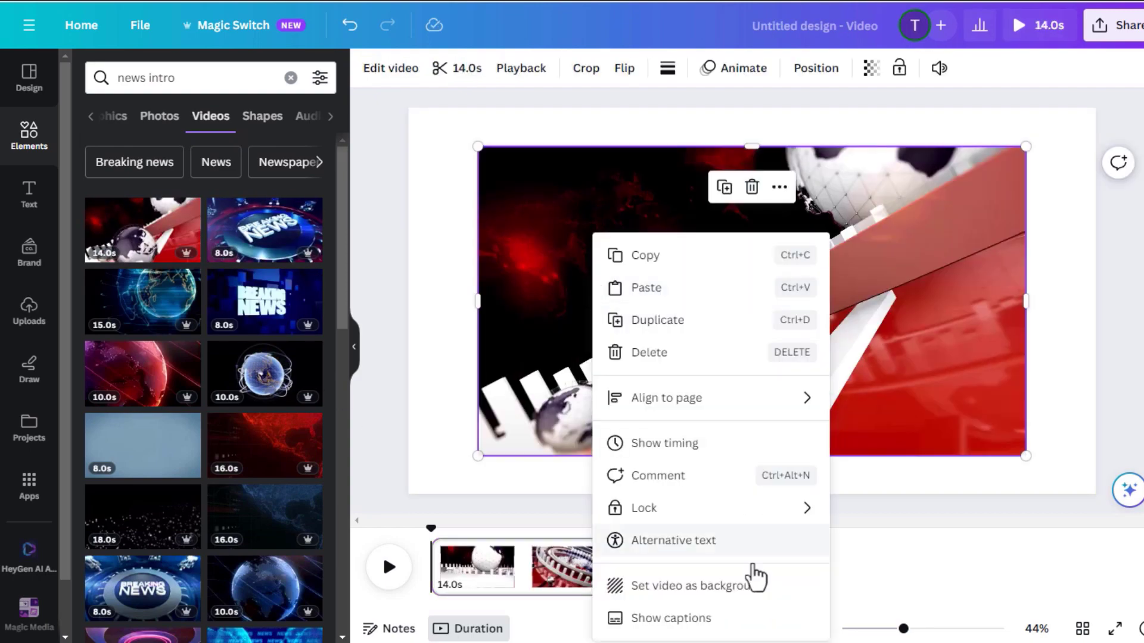
{"action": "left_click", "coordinate": [753, 584]}
{"action": "left_click", "coordinate": [389, 569]}
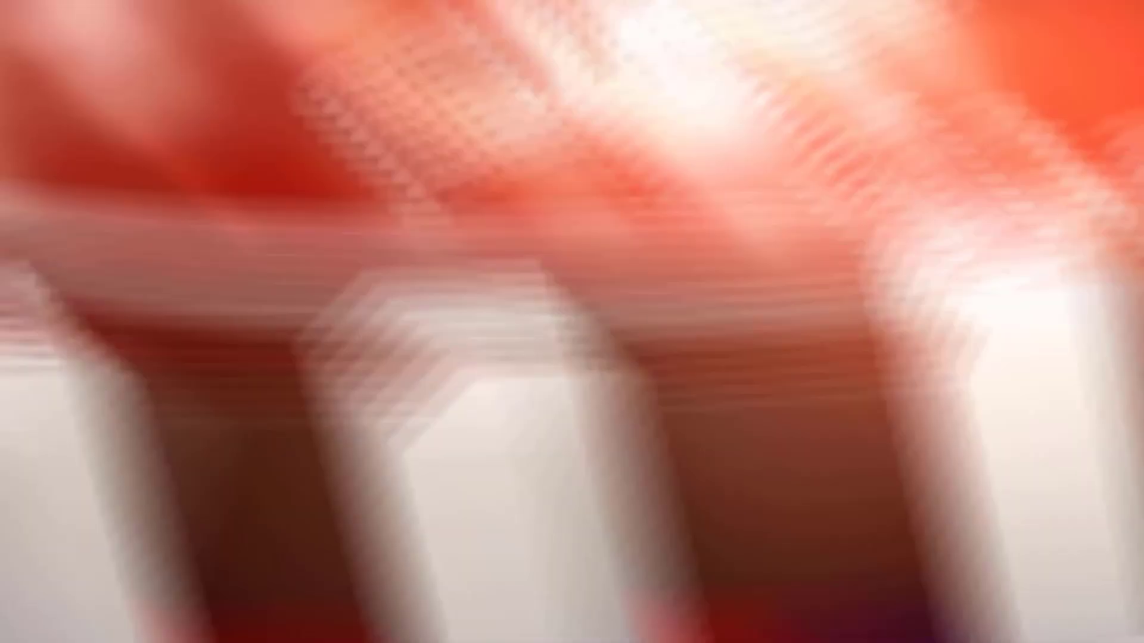
{"action": "left_click", "coordinate": [389, 569]}
Add the Bulletin World music track, extended to start at 0:00, and preview it
{"action": "left_click", "coordinate": [331, 117]}
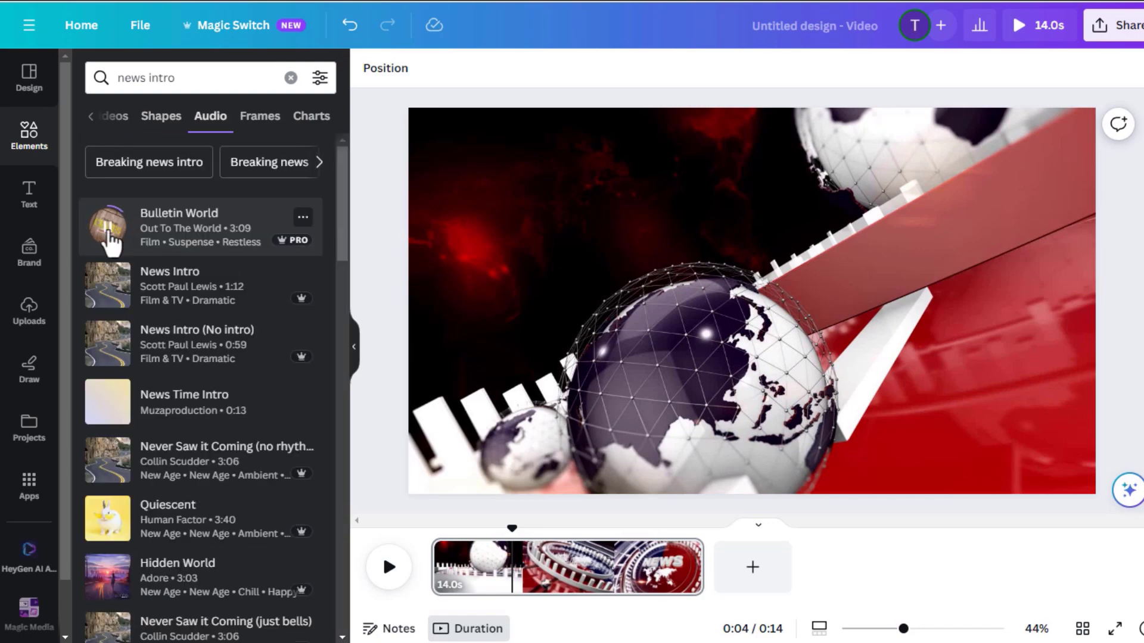
{"action": "left_click", "coordinate": [184, 235]}
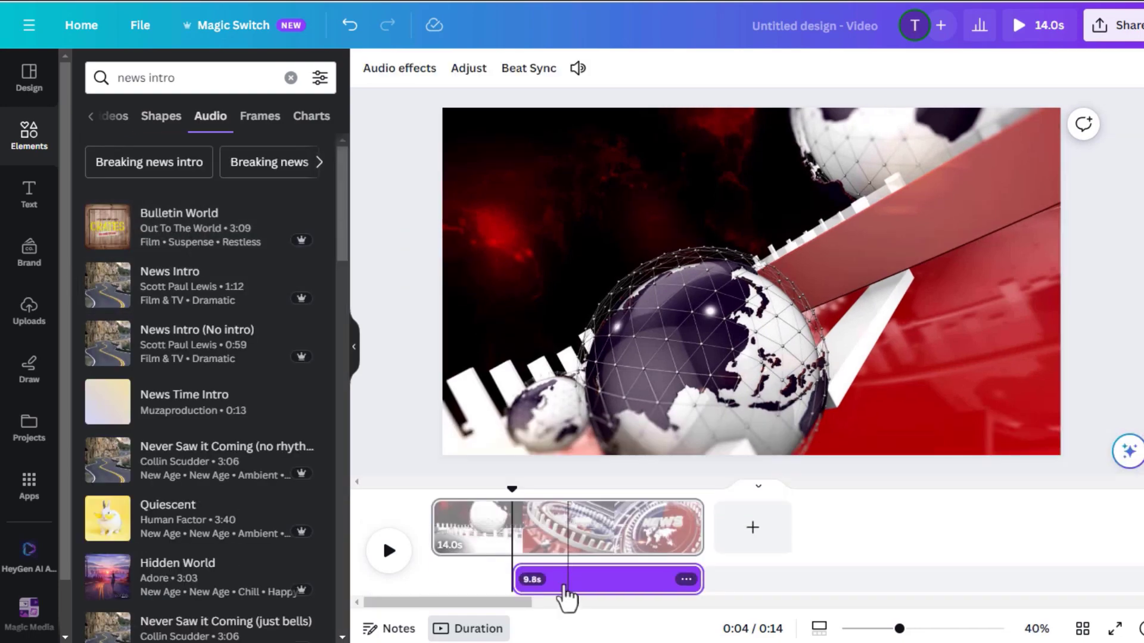
{"action": "left_click_drag", "start_coordinate": [515, 579], "coordinate": [408, 580]}
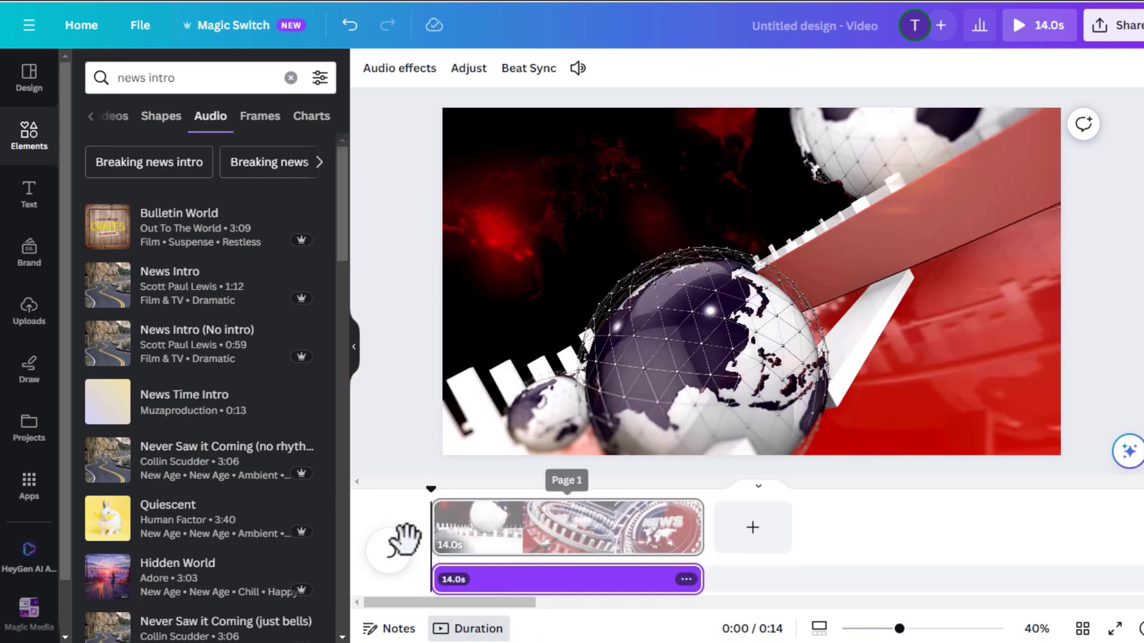
{"action": "left_click", "coordinate": [395, 565]}
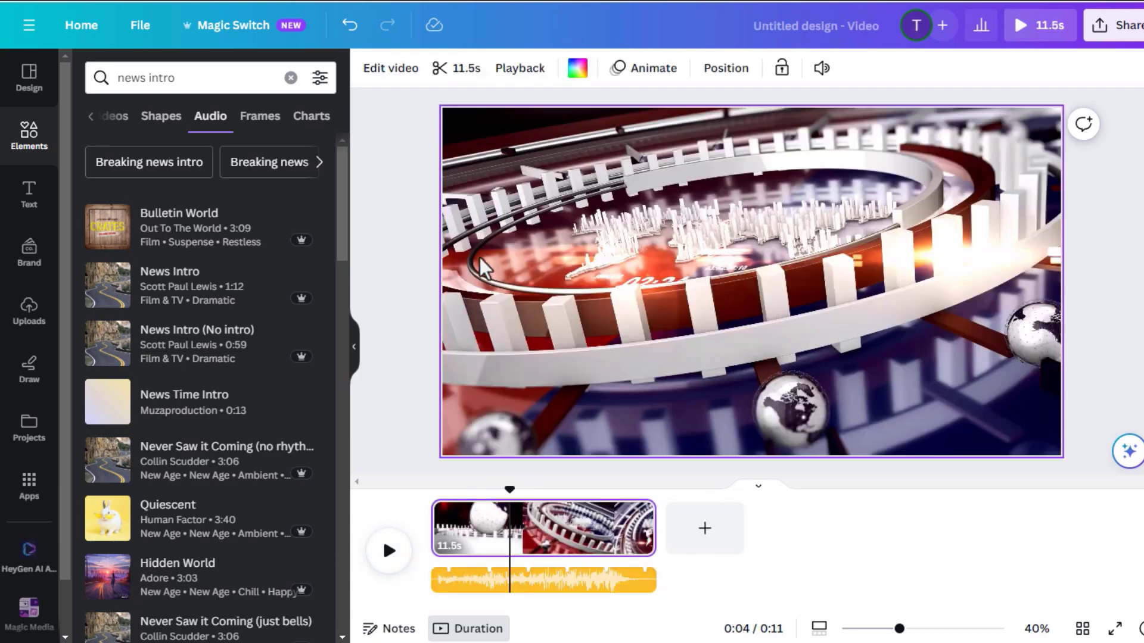
{"action": "left_click", "coordinate": [29, 197]}
Add a pink 'Sports Pulse' heading, retyping the first word as SPORTS
{"action": "left_click", "coordinate": [213, 238]}
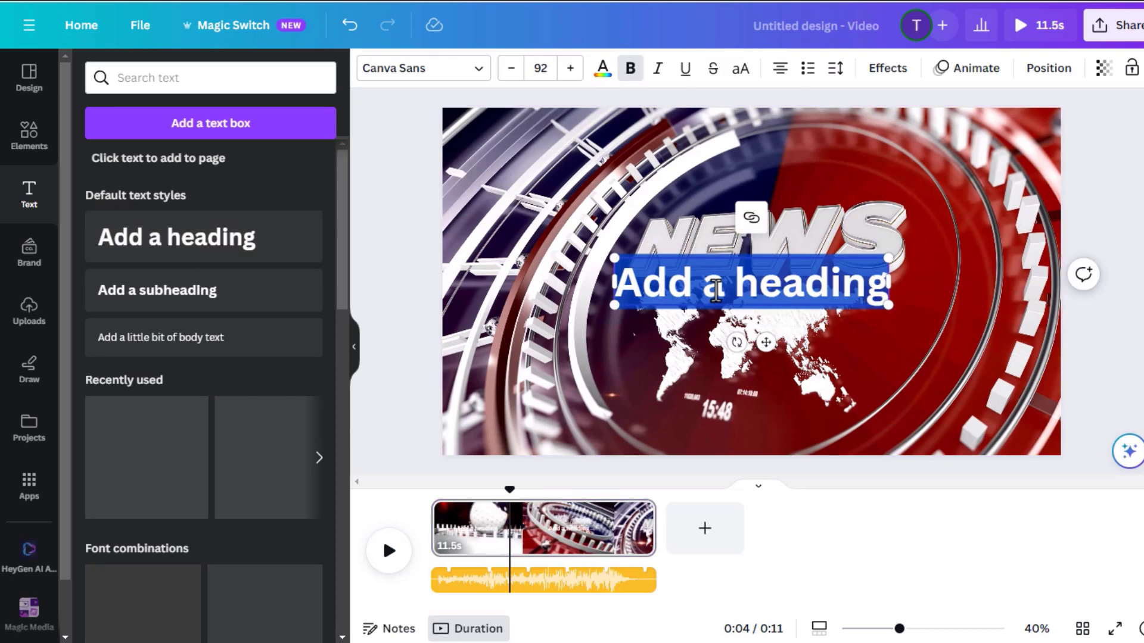
{"action": "type", "text": "Sports Pulse"}
{"action": "left_click_drag", "start_coordinate": [750, 283], "coordinate": [878, 357]}
{"action": "left_click", "coordinate": [602, 68]}
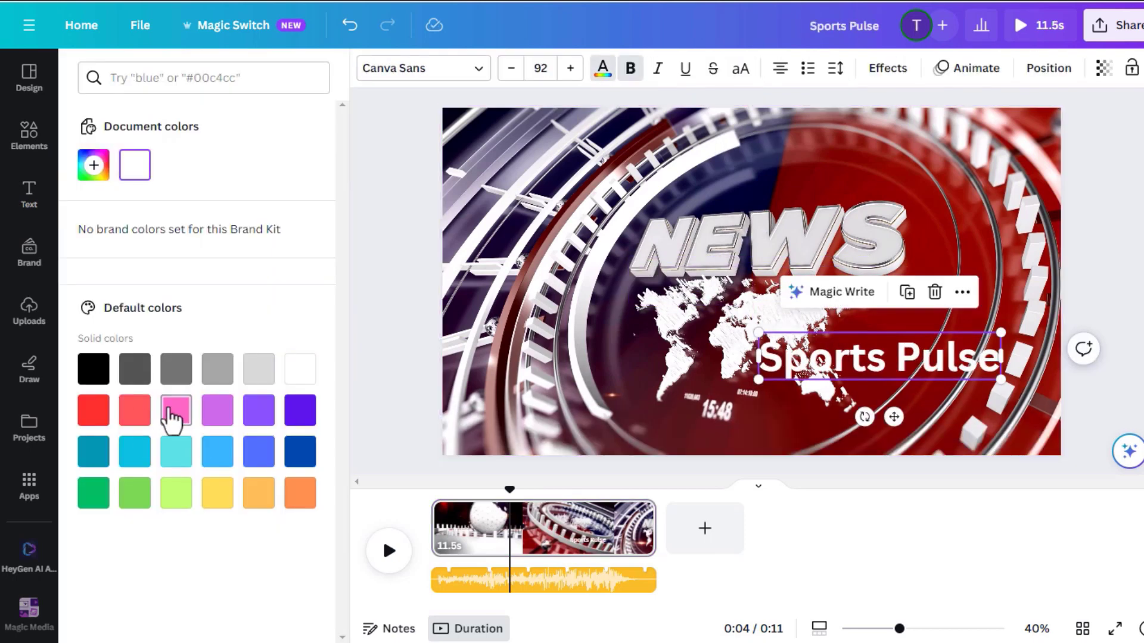
{"action": "left_click", "coordinate": [174, 411]}
{"action": "double_click", "coordinate": [789, 360]}
{"action": "type", "text": "SPOR"}
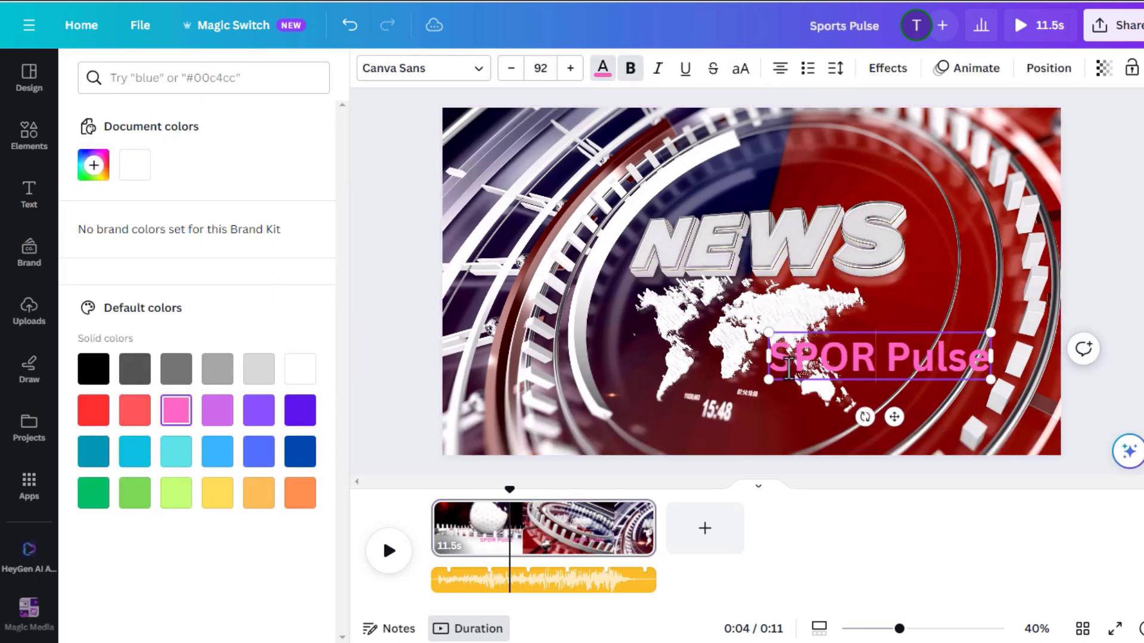
{"action": "type", "text": "TS"}
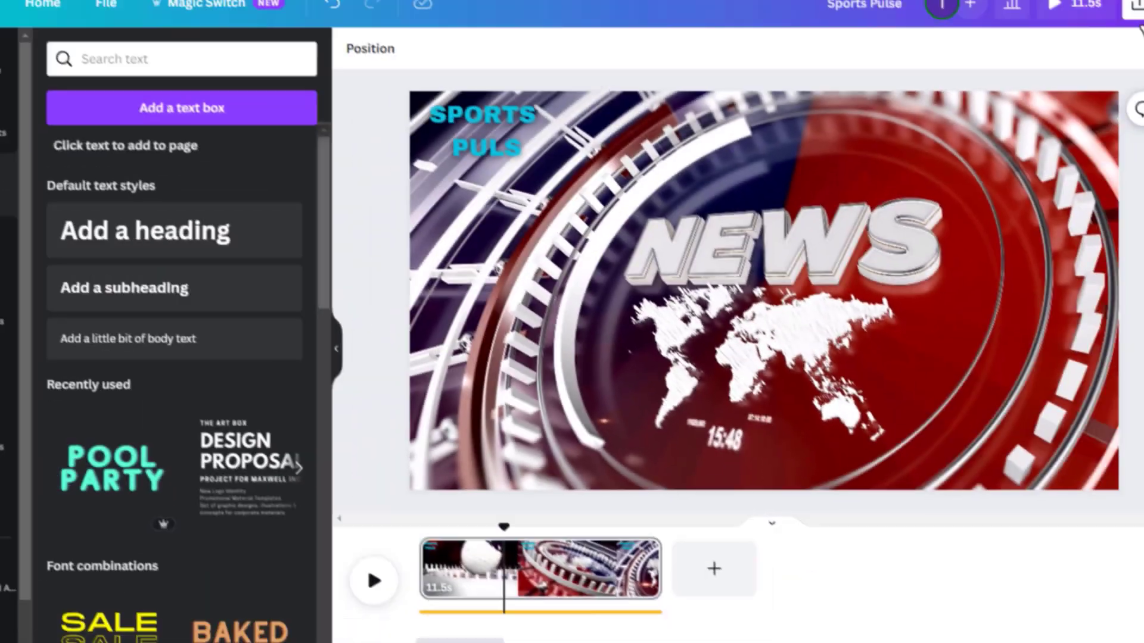
Download the Canva intro as an MP4 video
{"action": "left_click", "coordinate": [1135, 12]}
{"action": "left_click", "coordinate": [960, 417]}
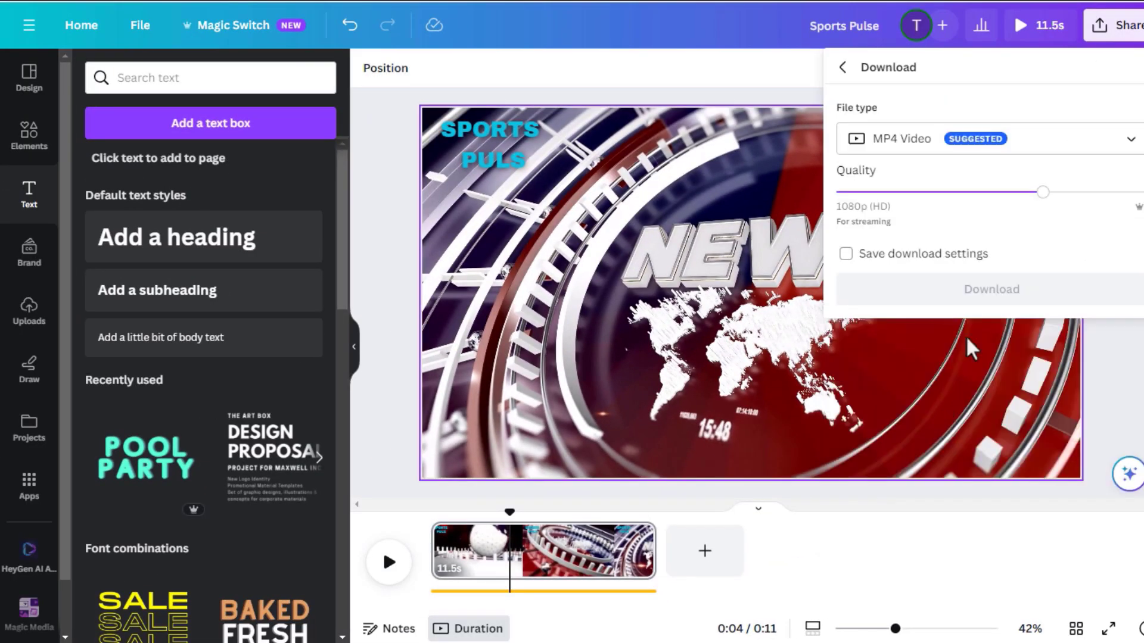
{"action": "left_click", "coordinate": [969, 292]}
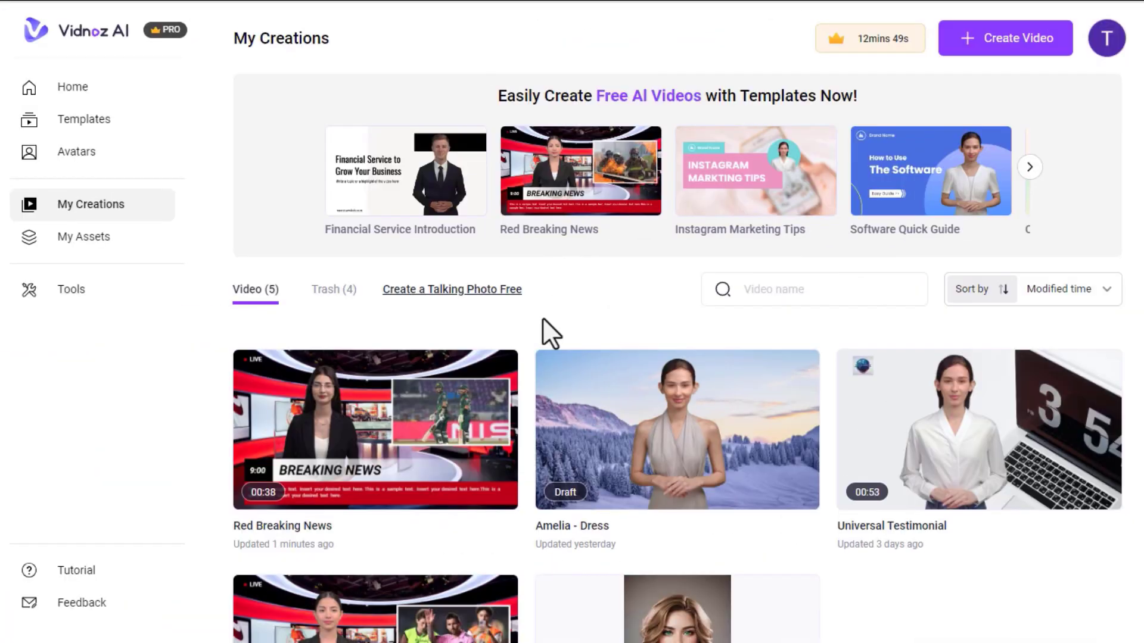
Open the '...' menu on the Red Breaking News card in My Creations
{"action": "left_click", "coordinate": [499, 371]}
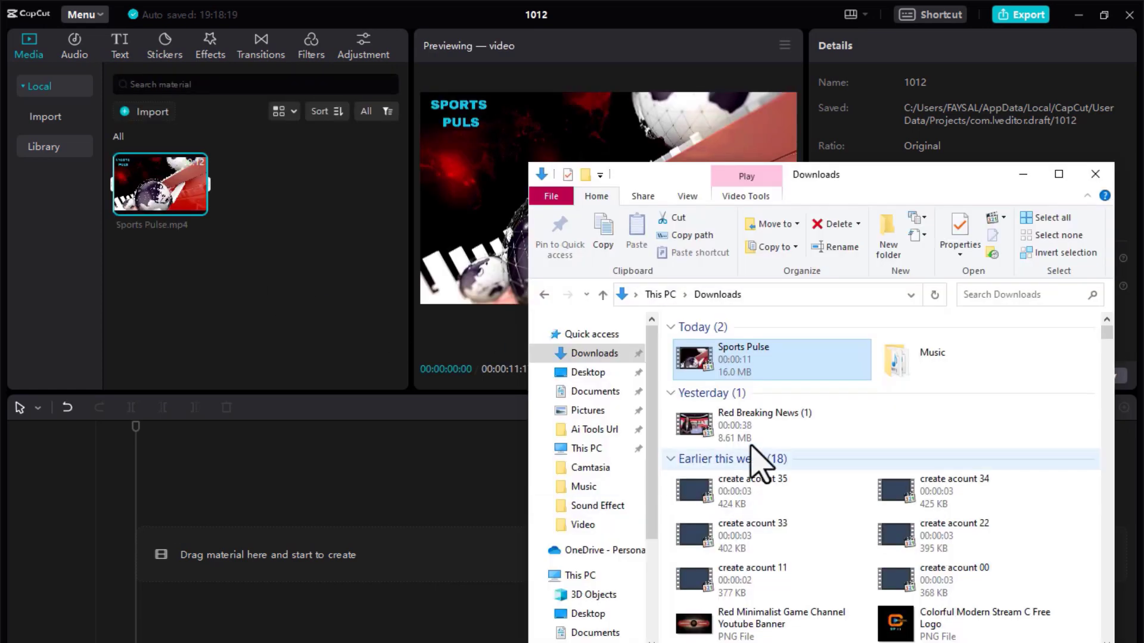
Import the Sports Pulse intro and place it before Red Breaking News on the timeline
{"action": "left_click_drag", "start_coordinate": [769, 417], "coordinate": [306, 243]}
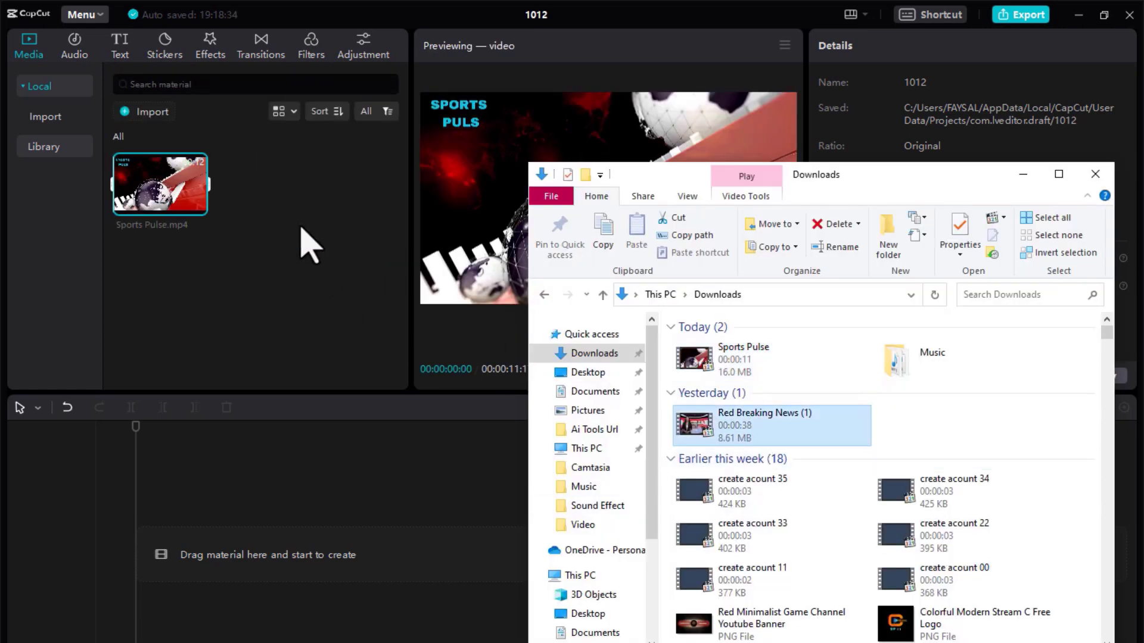
{"action": "left_click_drag", "start_coordinate": [160, 197], "coordinate": [141, 556]}
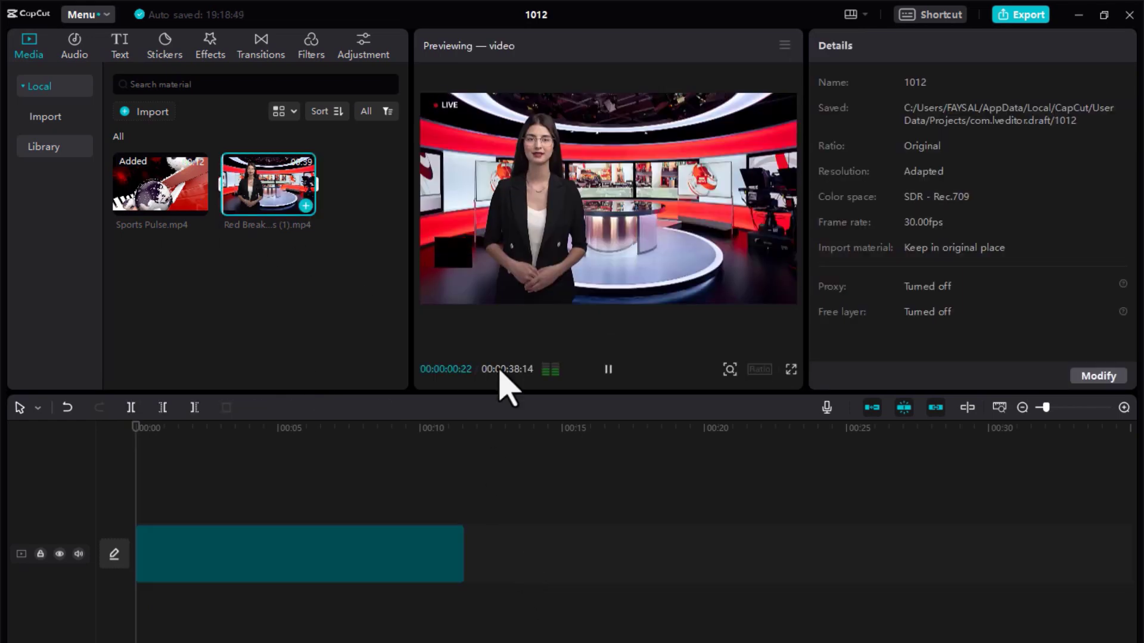
{"action": "left_click_drag", "start_coordinate": [269, 185], "coordinate": [473, 557]}
{"action": "left_click", "coordinate": [597, 371]}
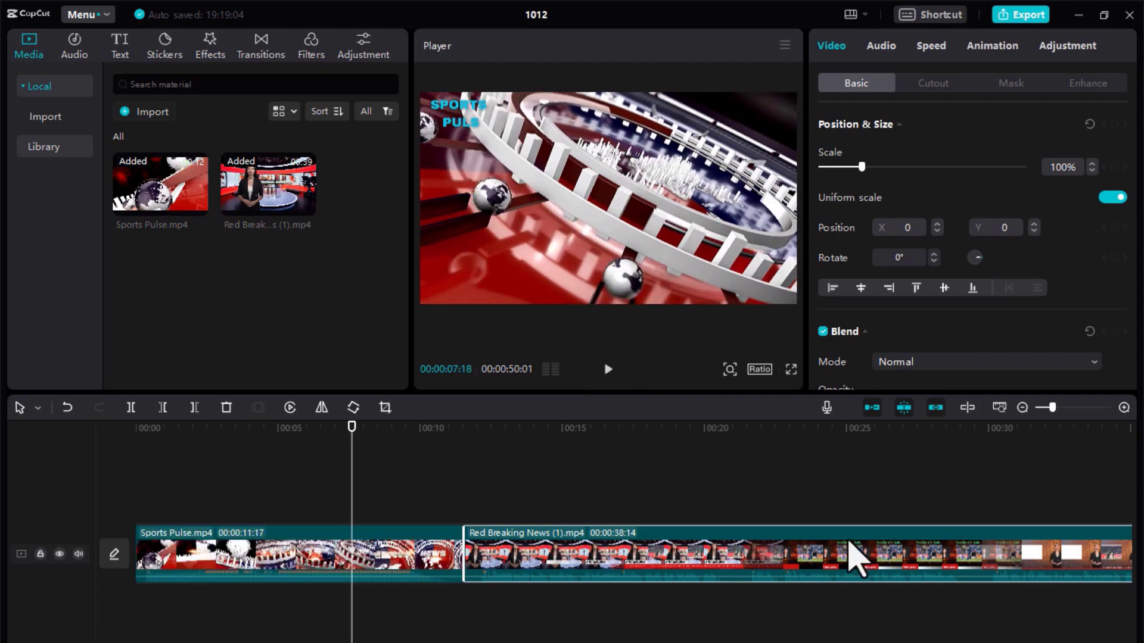
{"action": "left_click", "coordinate": [607, 370]}
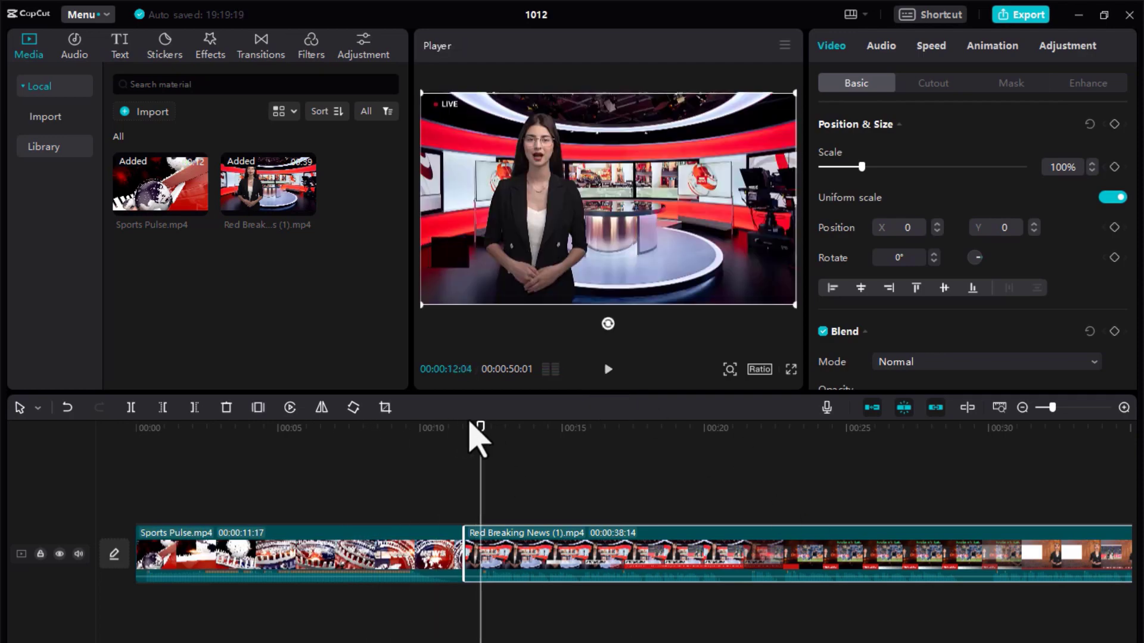
Add a Mix transition at the join between the two clips
{"action": "left_click_drag", "start_coordinate": [470, 424], "coordinate": [424, 428]}
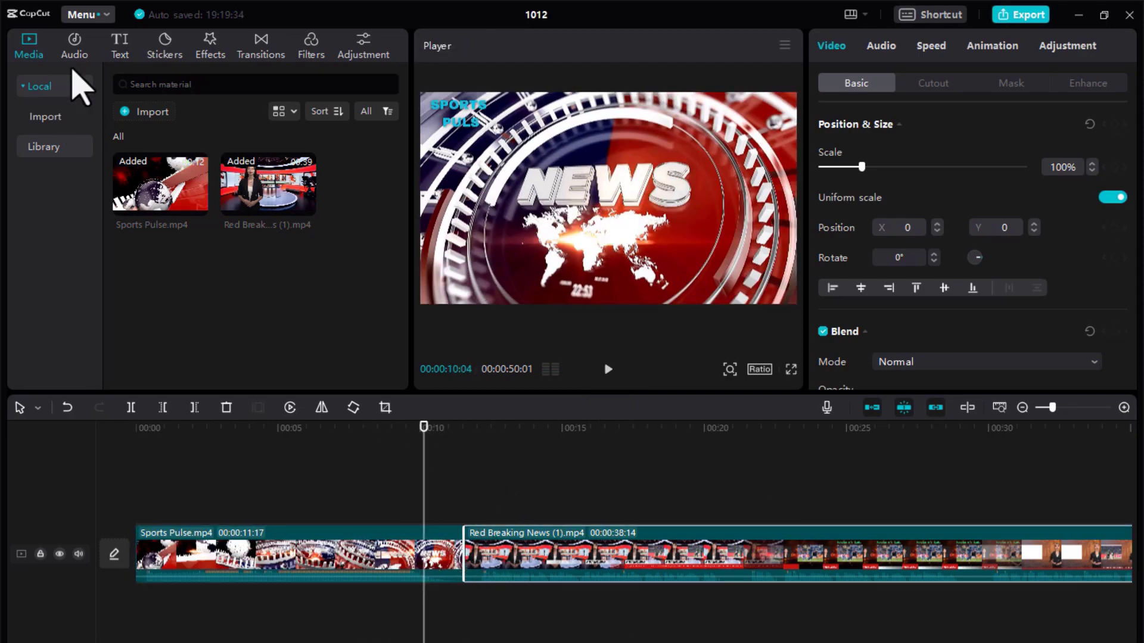
{"action": "left_click", "coordinate": [256, 55]}
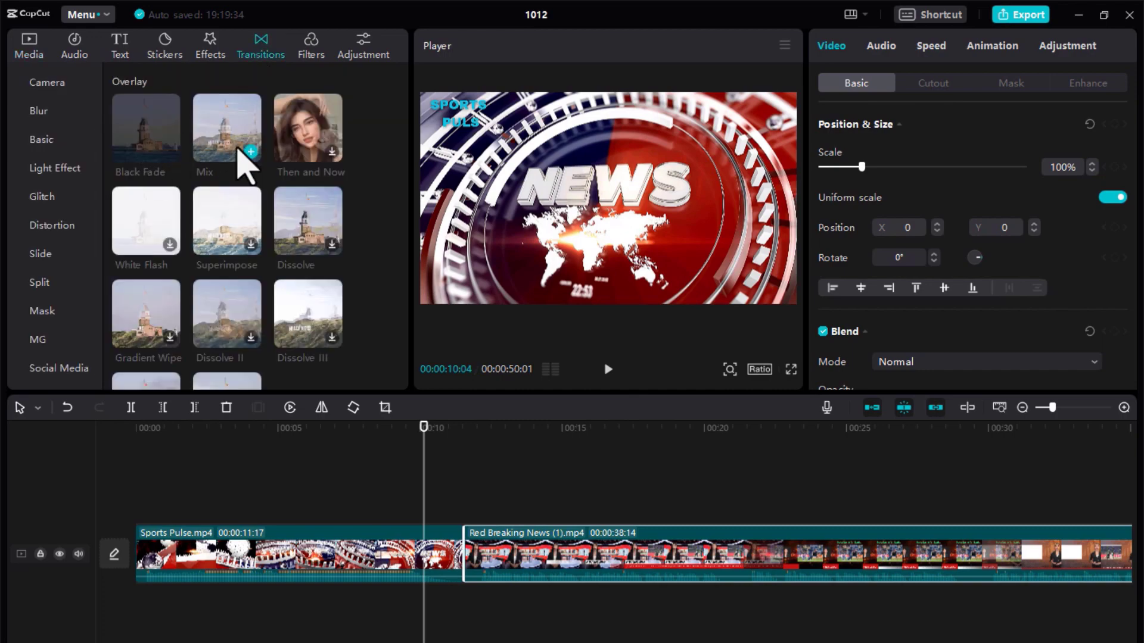
{"action": "scroll", "coordinate": [229, 298], "scroll_direction": "down", "scroll_amount": 3}
{"action": "left_click_drag", "start_coordinate": [235, 313], "coordinate": [467, 551]}
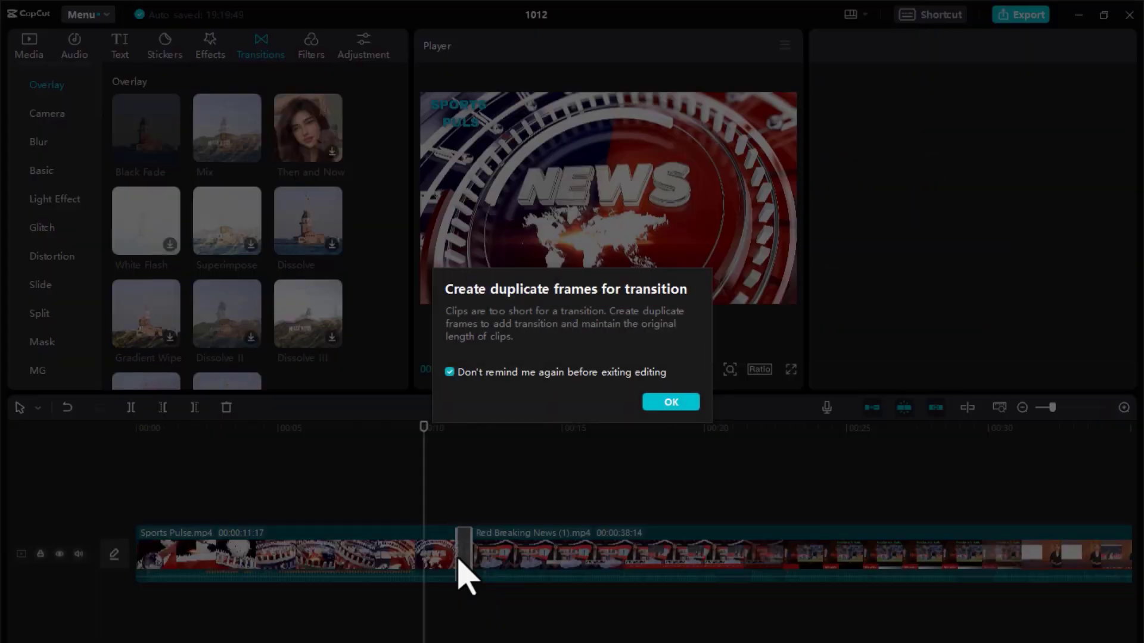
{"action": "key", "text": "Return"}
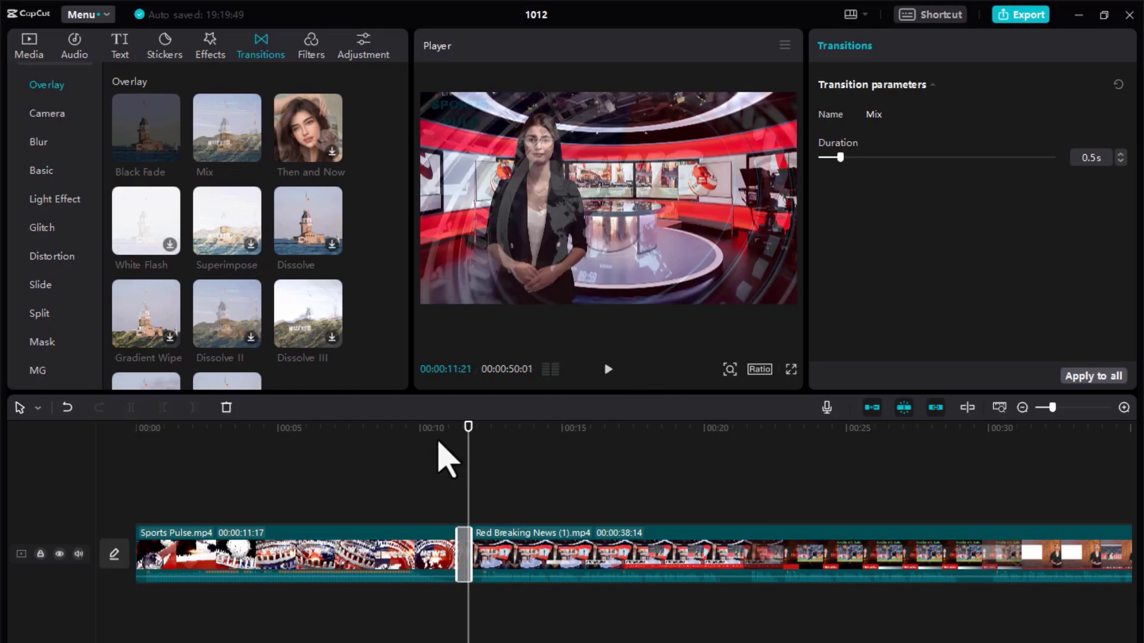